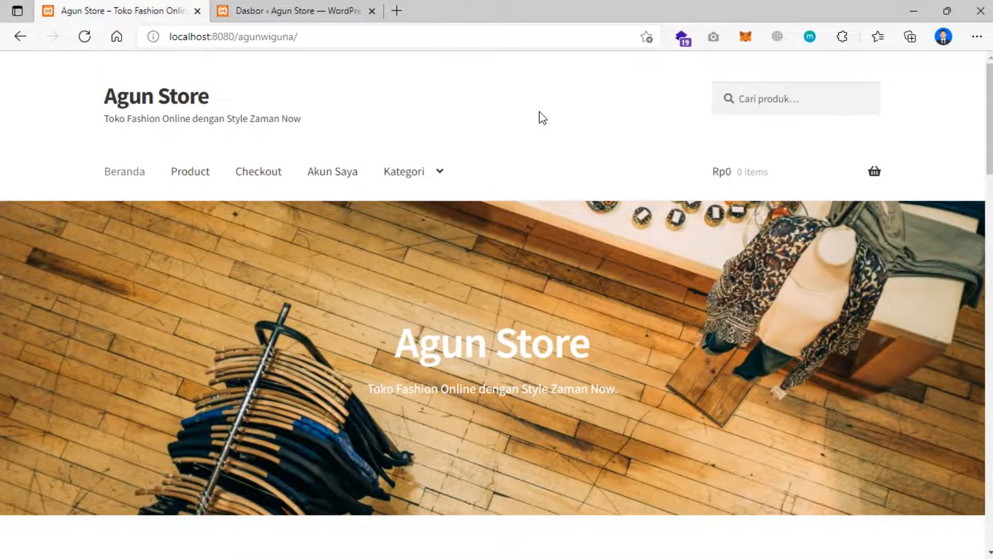
# - Browse the Agun Store New In products, then bring up the Notepad list of plugins to install
pyautogui.scroll(-15, 516, 259)
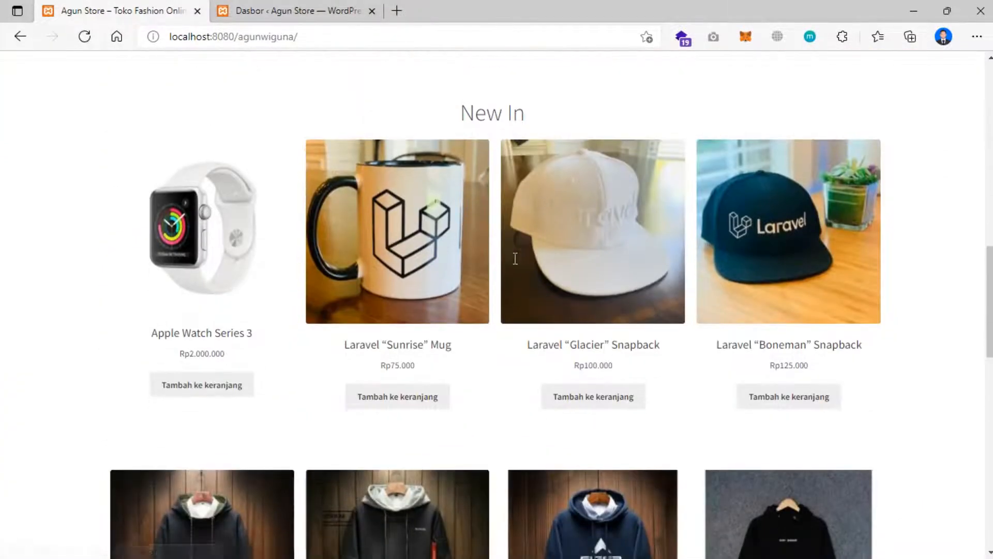
pyautogui.scroll(-1, 516, 259)
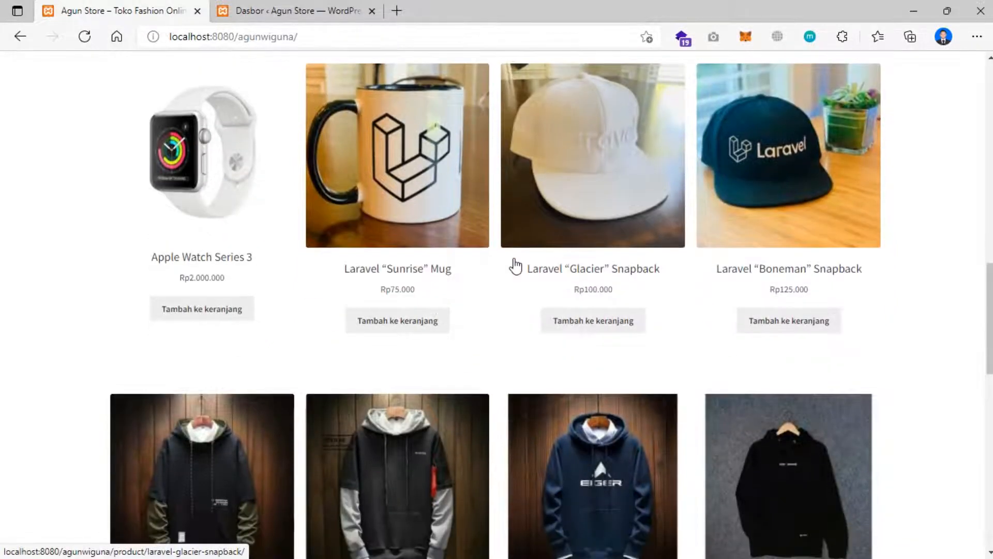
pyautogui.scroll(-3, 516, 265)
pyautogui.scroll(18, 496, 269)
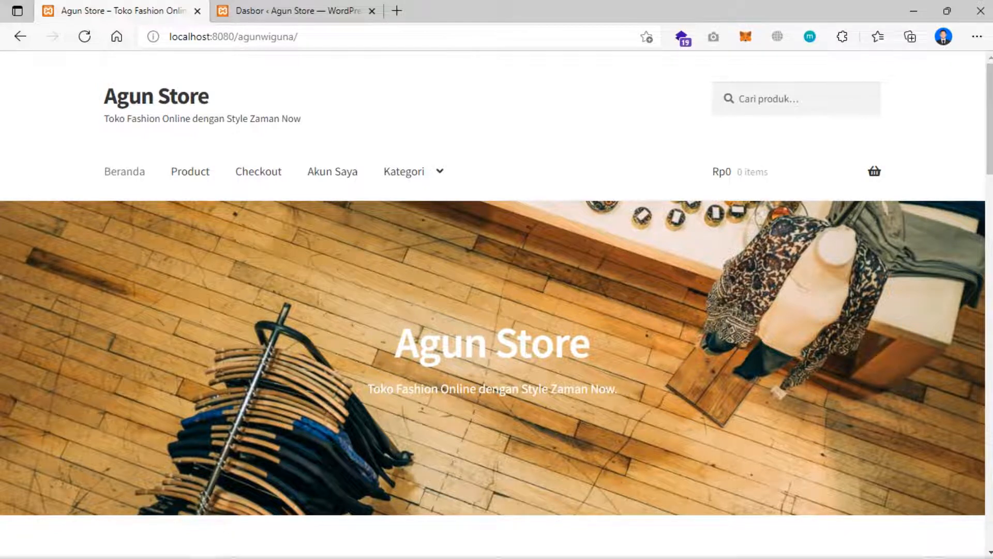
pyautogui.click(269, 546)
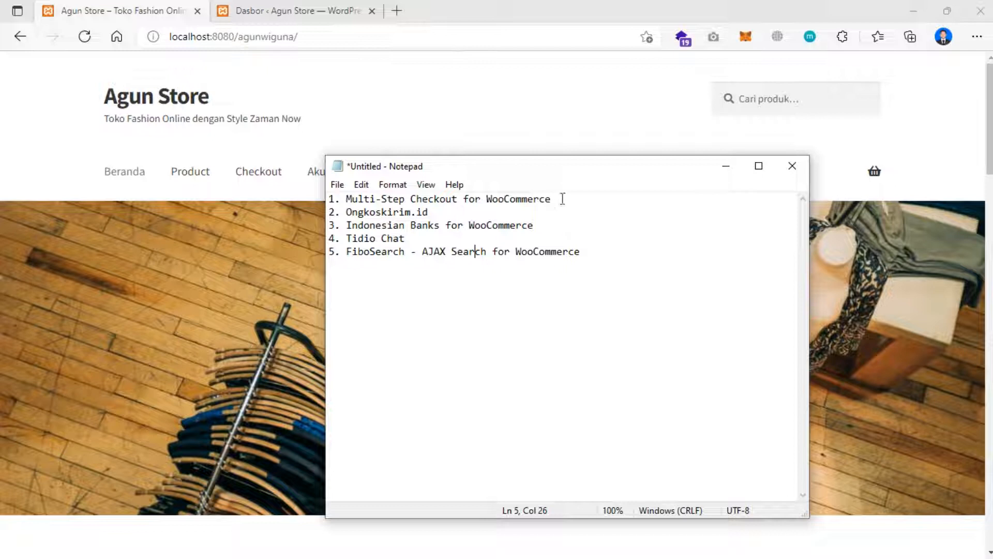
# - Select the 'Multi-Step Checkout for WooCommerce' line in the notes and go back to the storefront
pyautogui.moveTo(552, 198); pyautogui.dragTo(348, 205)
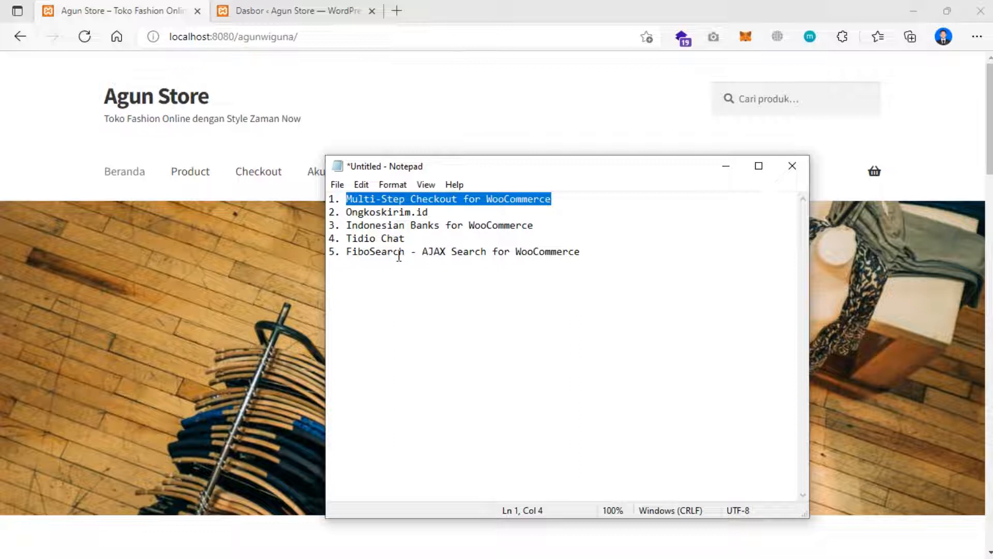
pyautogui.click(285, 251)
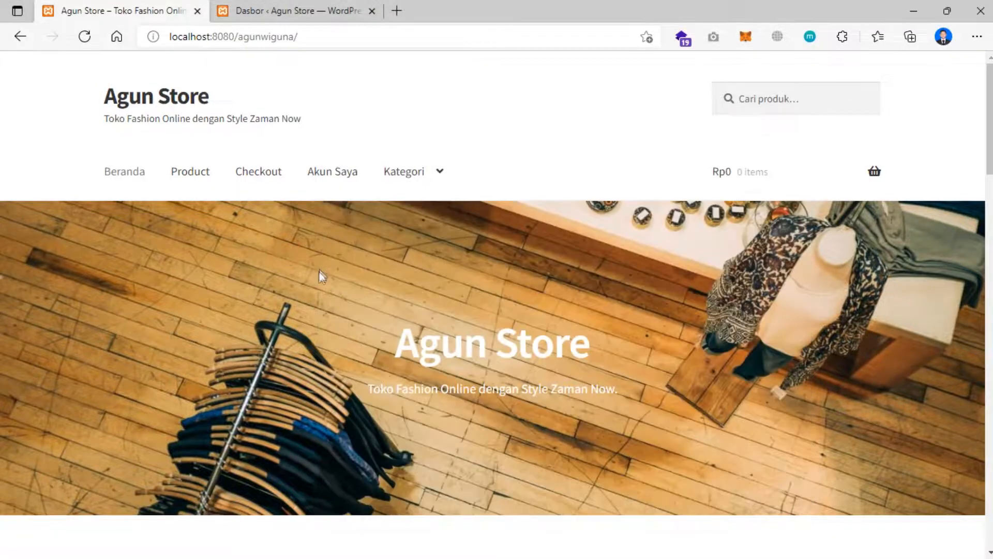
# - Add the Laravel "Boneman" Snapback (Rp125.000) to the cart and open the Keranjang page
pyautogui.scroll(-3, 319, 272)
pyautogui.scroll(-10, 319, 265)
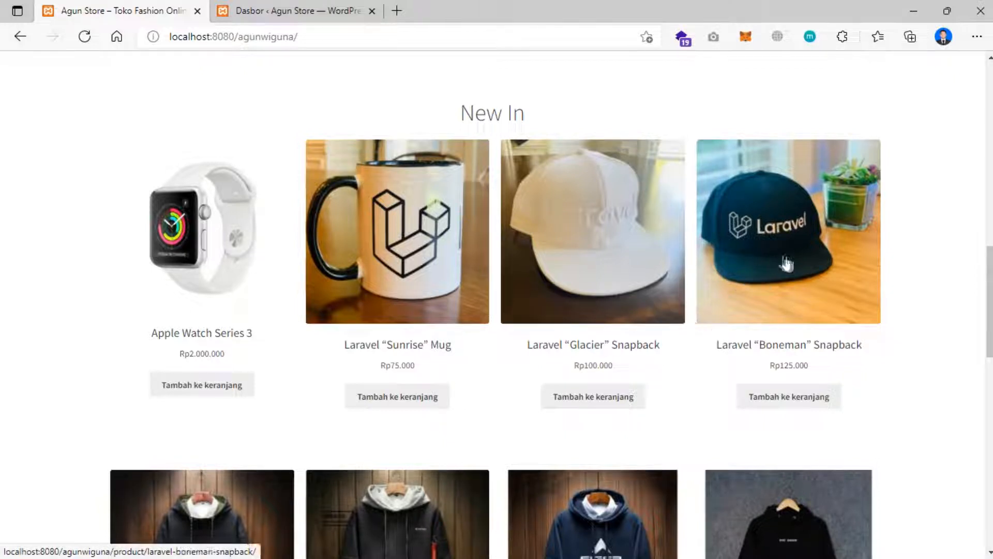
pyautogui.scroll(-1, 776, 357)
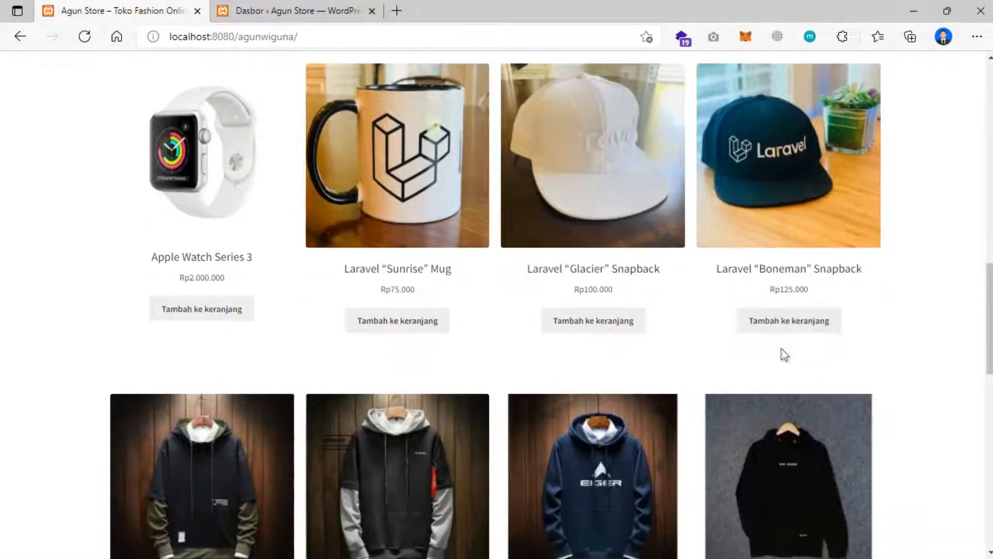
pyautogui.click(785, 325)
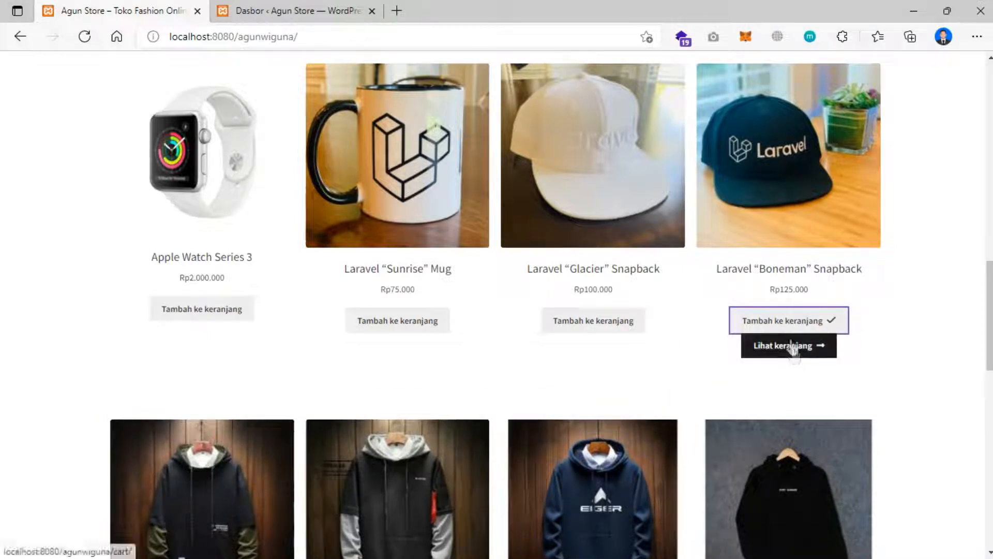
pyautogui.click(793, 348)
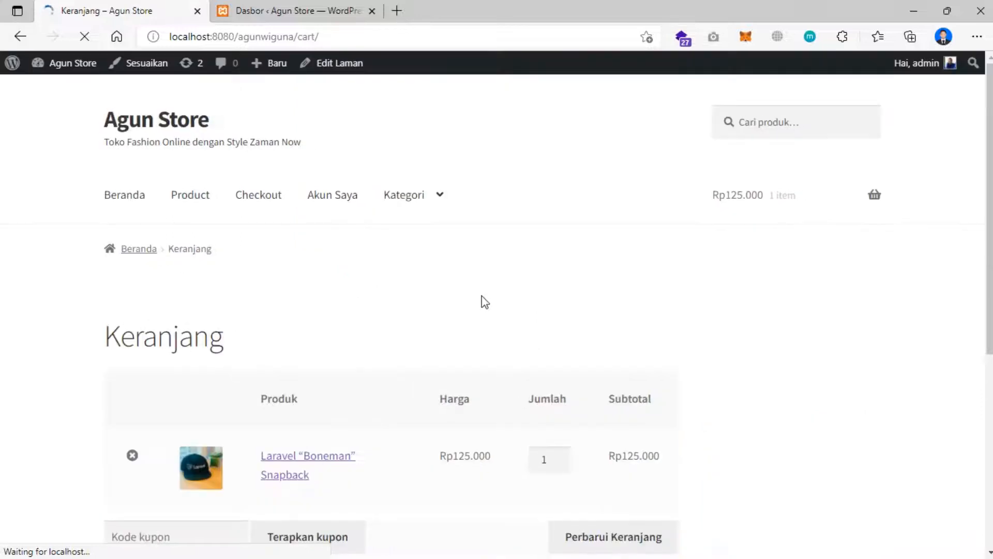
pyautogui.scroll(-4, 484, 303)
# - Leave the coupon code empty and proceed from the cart to checkout
pyautogui.click(196, 309)
pyautogui.click(439, 299)
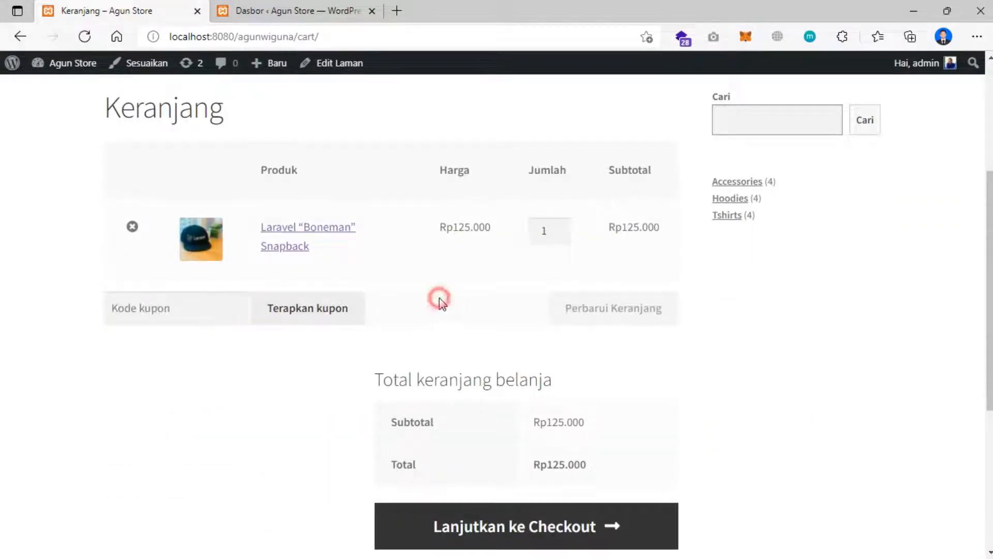
pyautogui.scroll(-1, 514, 321)
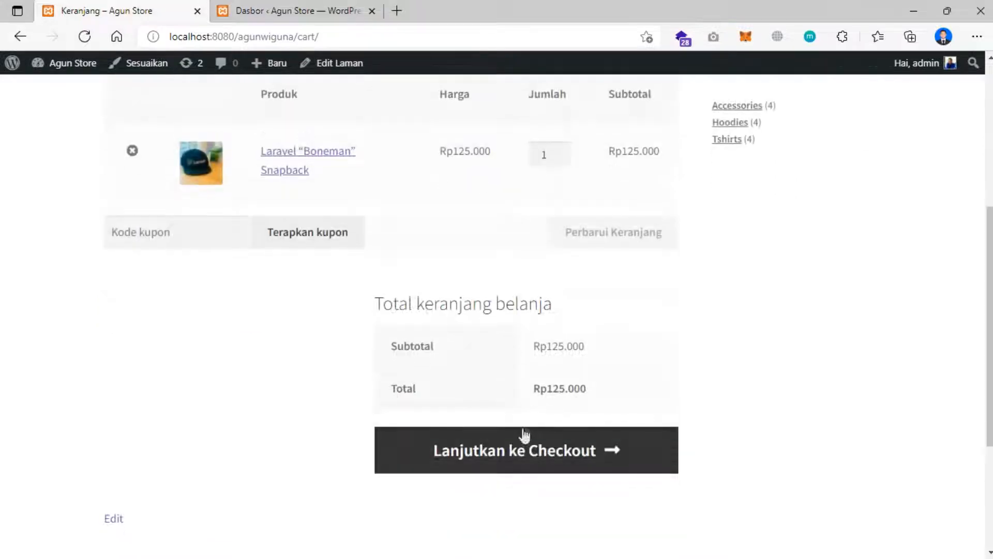
pyautogui.scroll(-2, 474, 380)
pyautogui.click(516, 305)
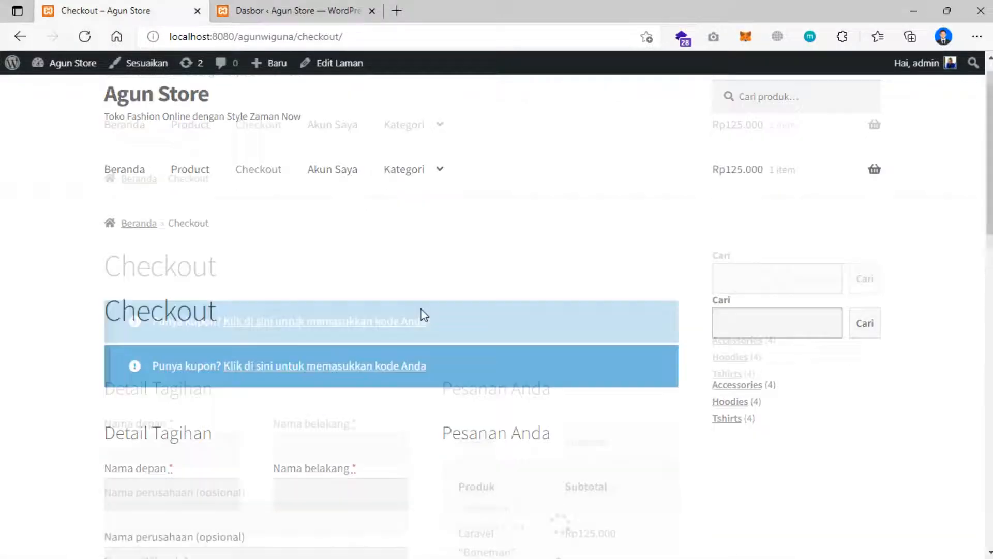
# - Look over the blank billing form and Rp125.000 order, then bring the plugin notes forward
pyautogui.scroll(-2, 420, 313)
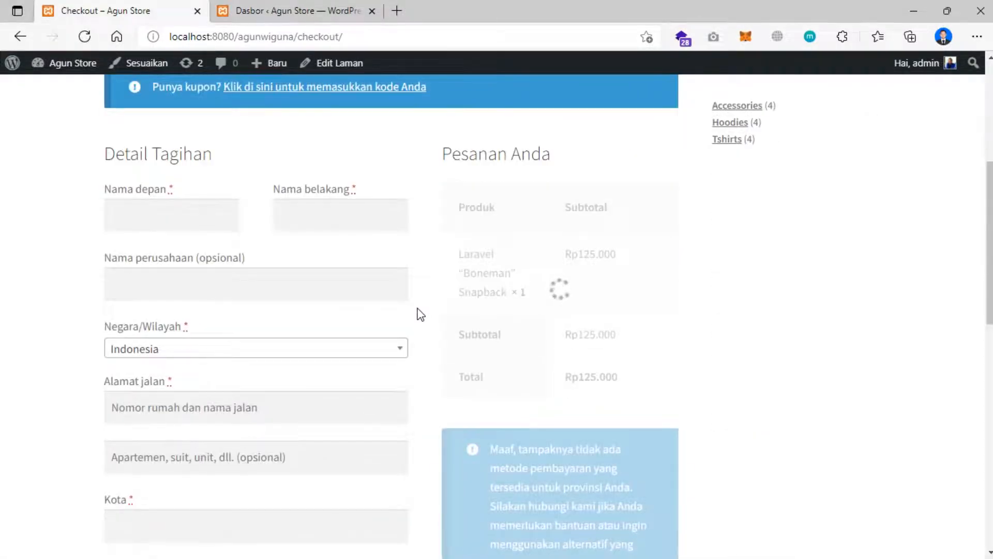
pyautogui.scroll(-2, 418, 313)
pyautogui.scroll(-1, 315, 333)
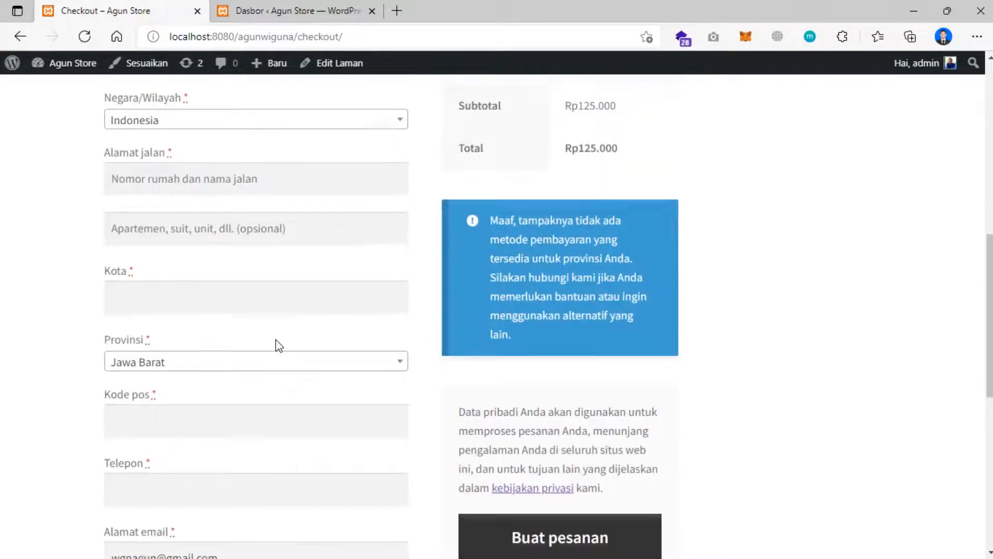
pyautogui.scroll(-2, 275, 344)
pyautogui.scroll(-2, 277, 339)
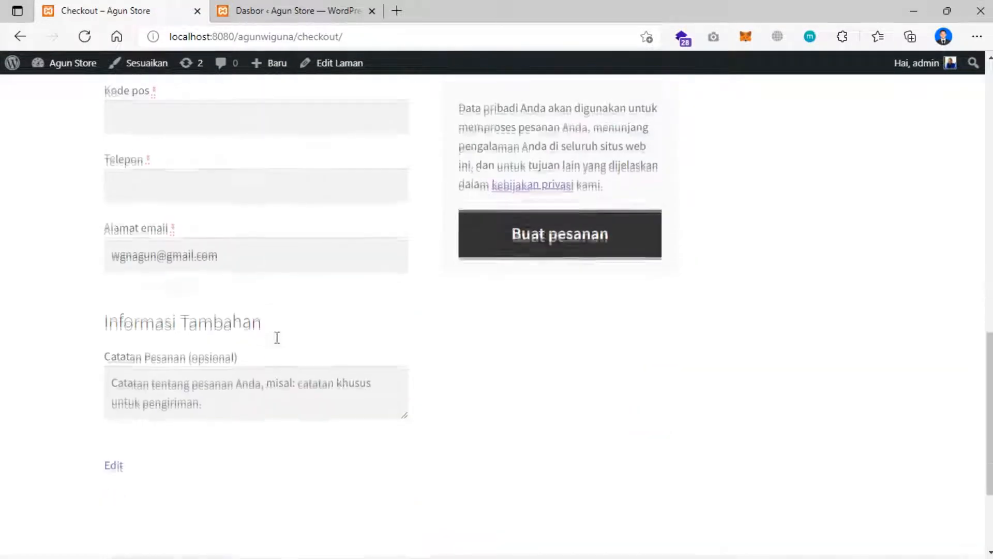
pyautogui.scroll(8, 276, 337)
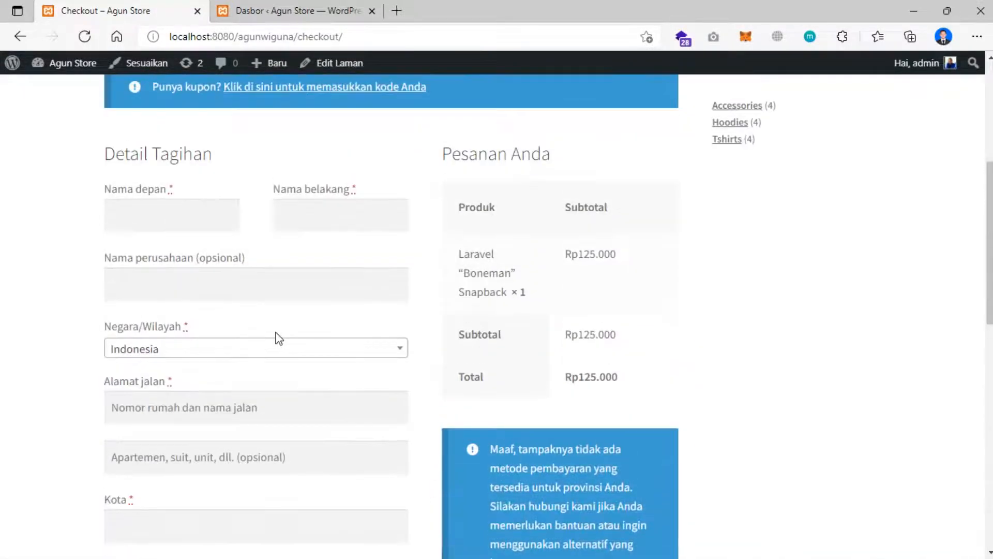
pyautogui.scroll(3, 280, 337)
pyautogui.click(139, 362)
pyautogui.scroll(-1, 331, 349)
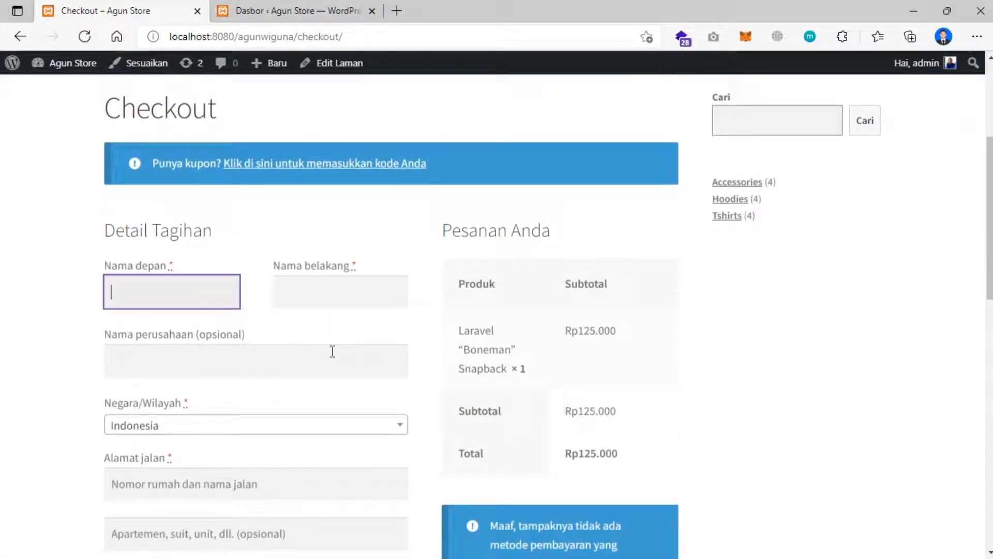
pyautogui.scroll(-7, 333, 351)
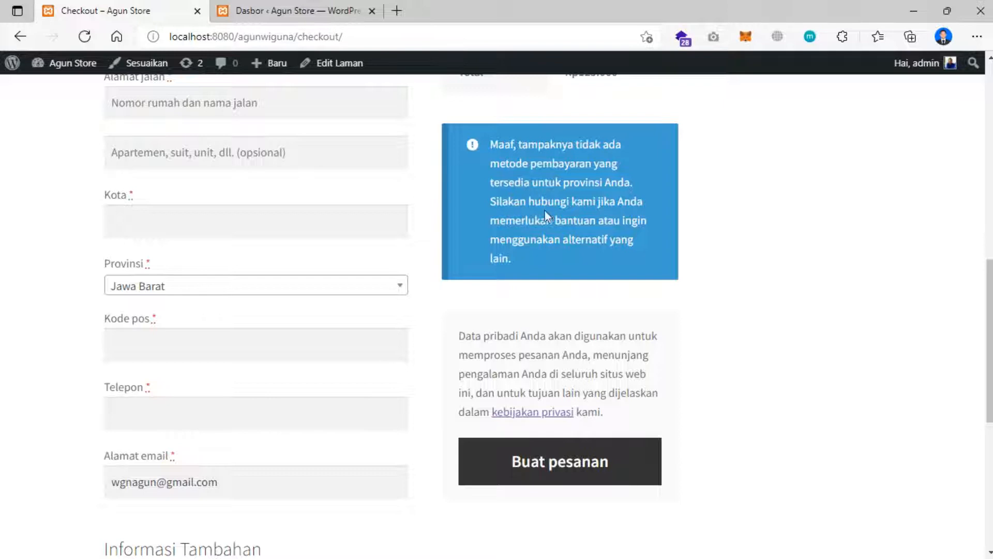
pyautogui.scroll(5, 523, 259)
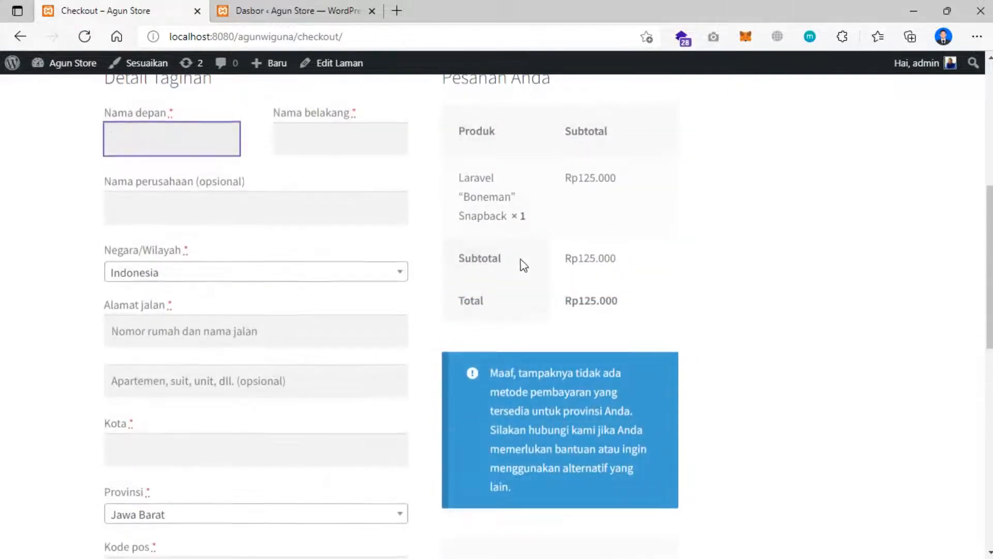
pyautogui.scroll(-6, 435, 300)
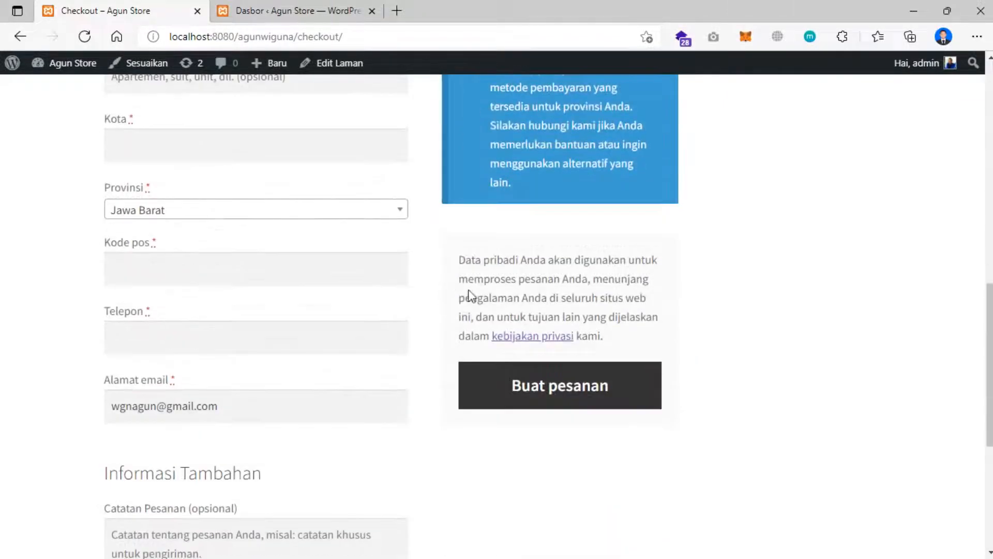
pyautogui.scroll(5, 471, 295)
pyautogui.scroll(4, 472, 291)
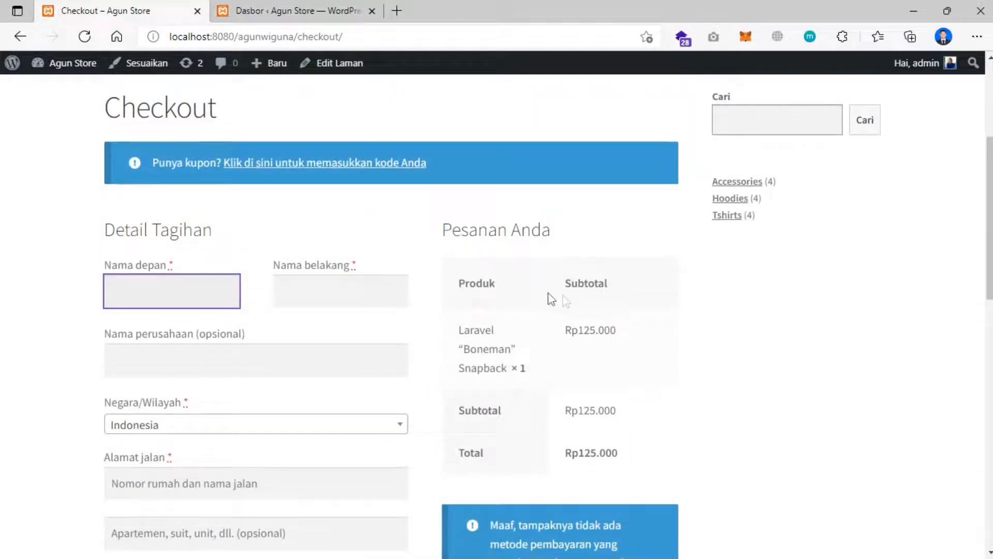
pyautogui.scroll(-3, 533, 310)
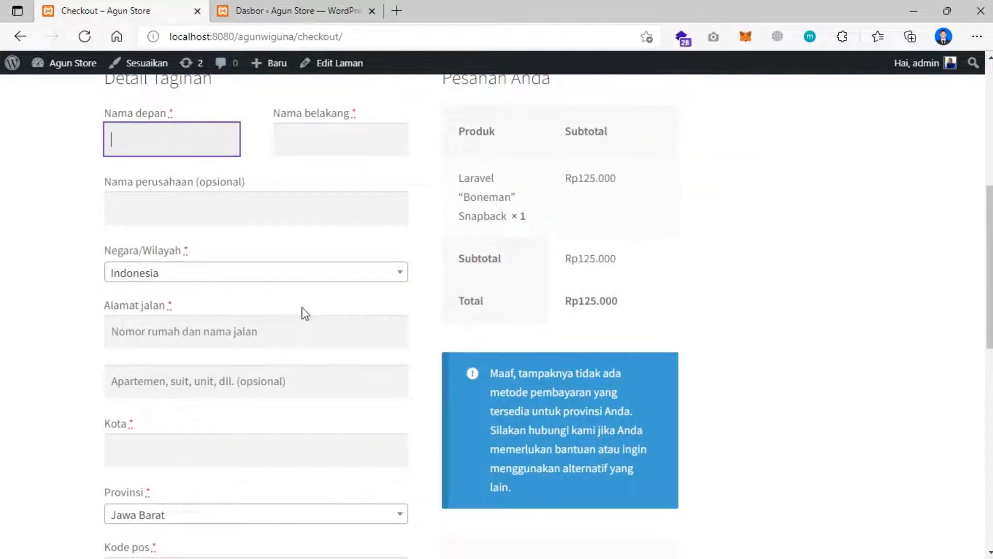
pyautogui.scroll(3, 376, 307)
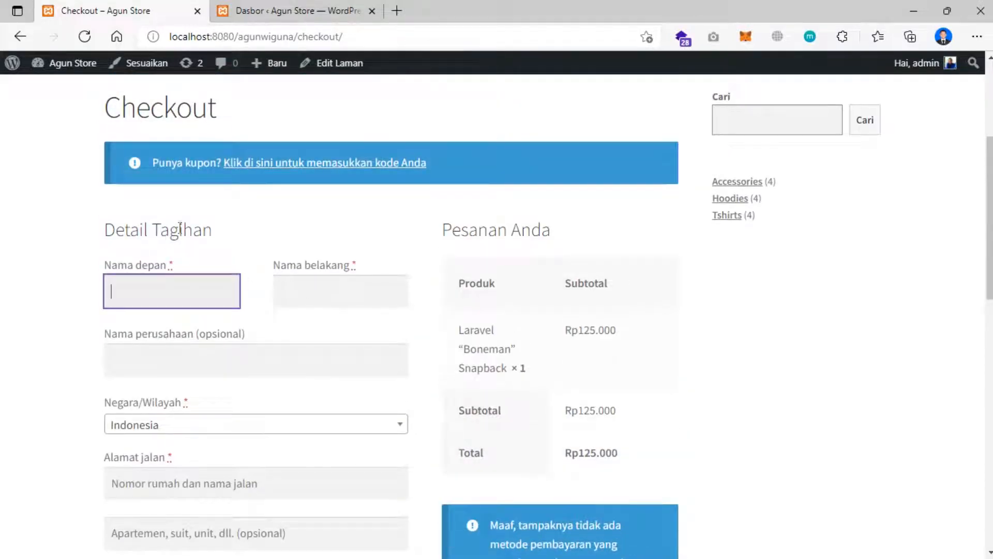
pyautogui.scroll(-3, 480, 274)
pyautogui.scroll(-5, 480, 271)
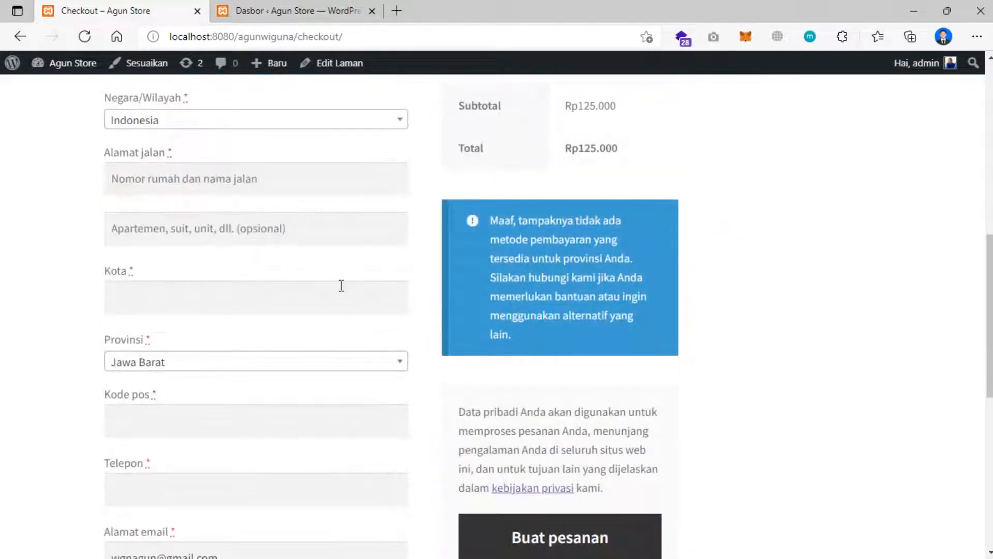
pyautogui.scroll(6, 339, 284)
pyautogui.scroll(4, 337, 281)
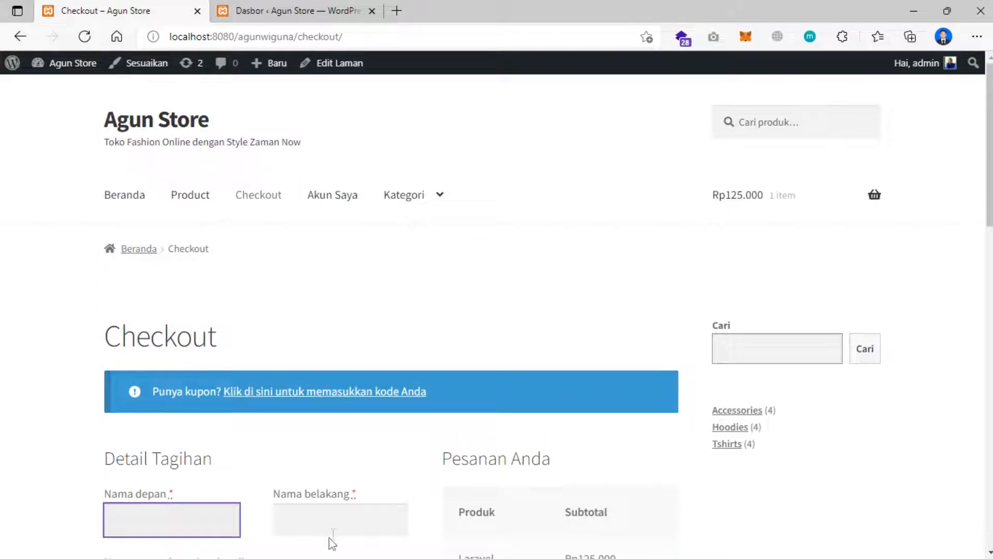
pyautogui.moveTo(248, 546)
pyautogui.click(175, 548)
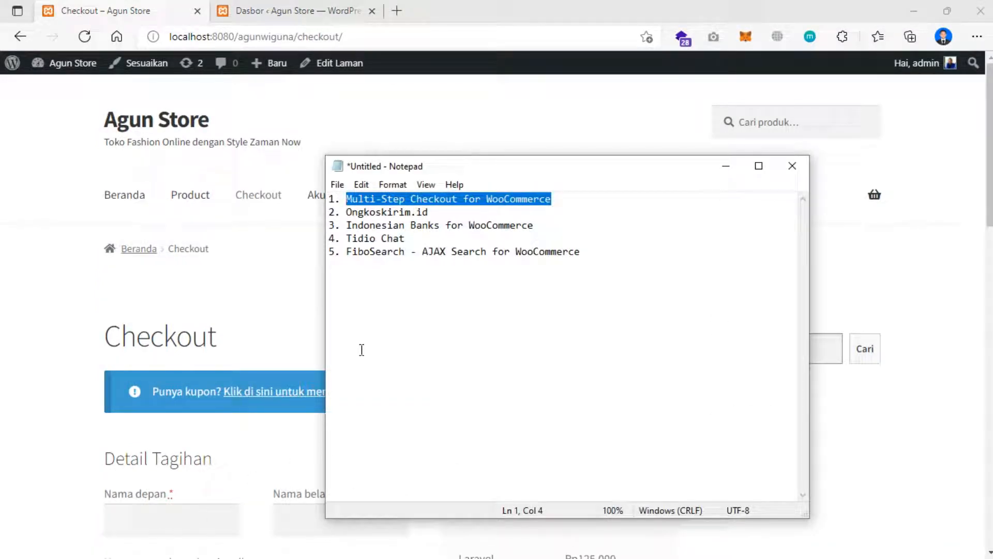
# - Return to the store home page, then switch to the Agun Store admin Dashboard tab
pyautogui.click(228, 298)
pyautogui.click(126, 194)
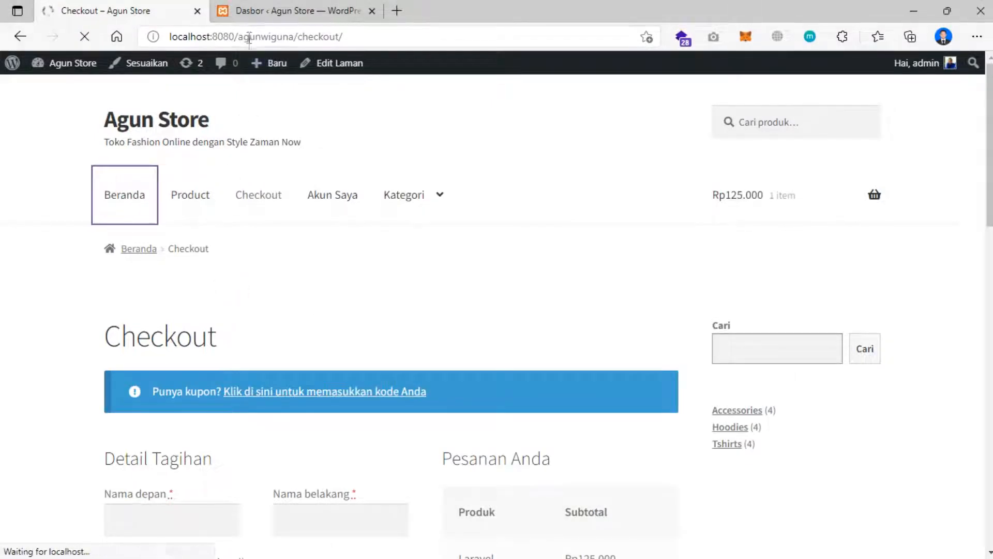
pyautogui.click(262, 12)
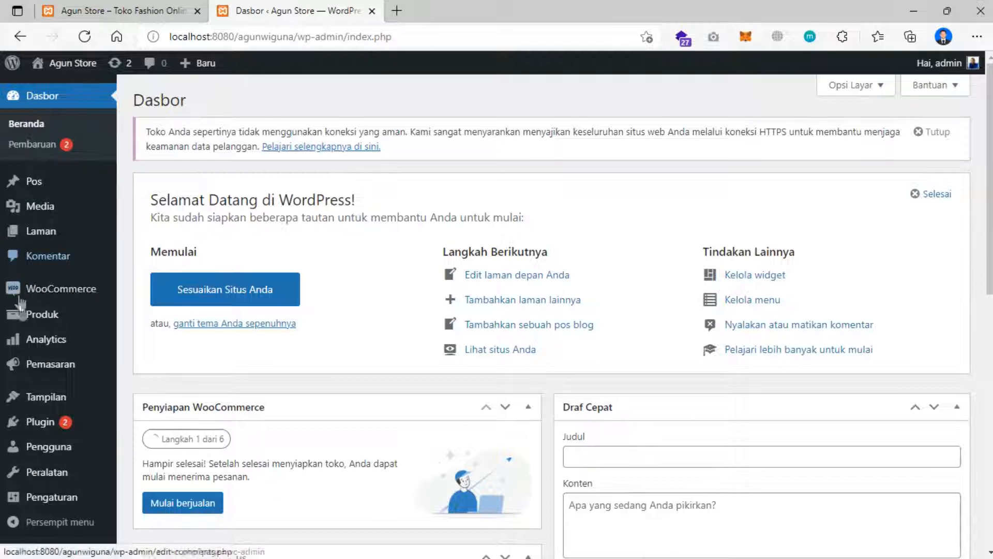
# - Search the Add New plugins page for 'Multi-Step Checkout for WooCommerce'
pyautogui.moveTo(19, 423)
pyautogui.scroll(-1, 20, 422)
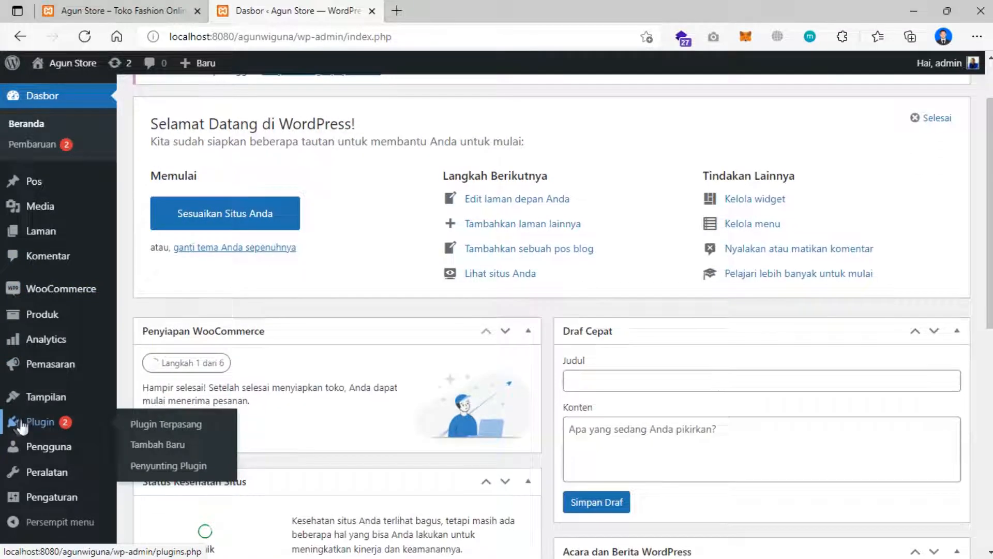
pyautogui.click(39, 424)
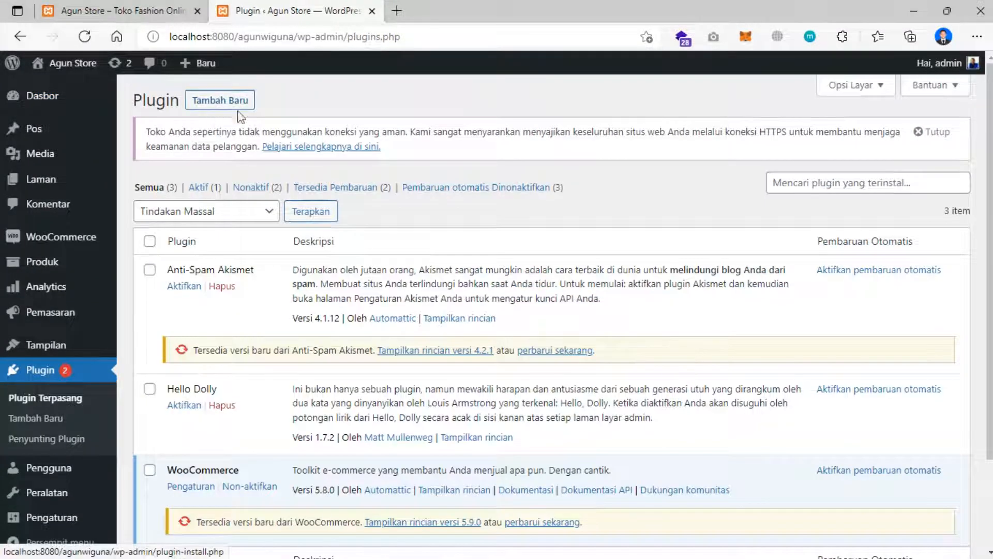
pyautogui.click(216, 105)
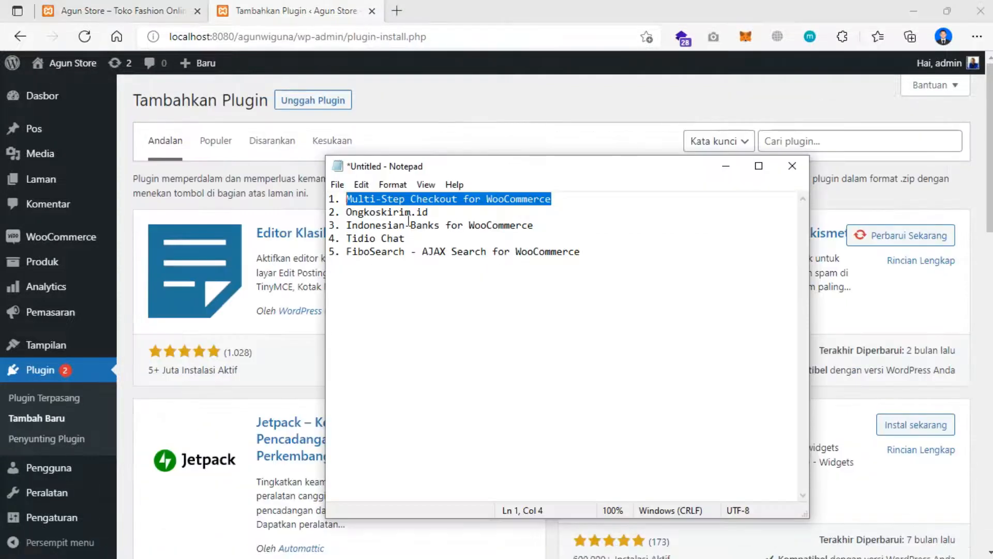
pyautogui.click(832, 138)
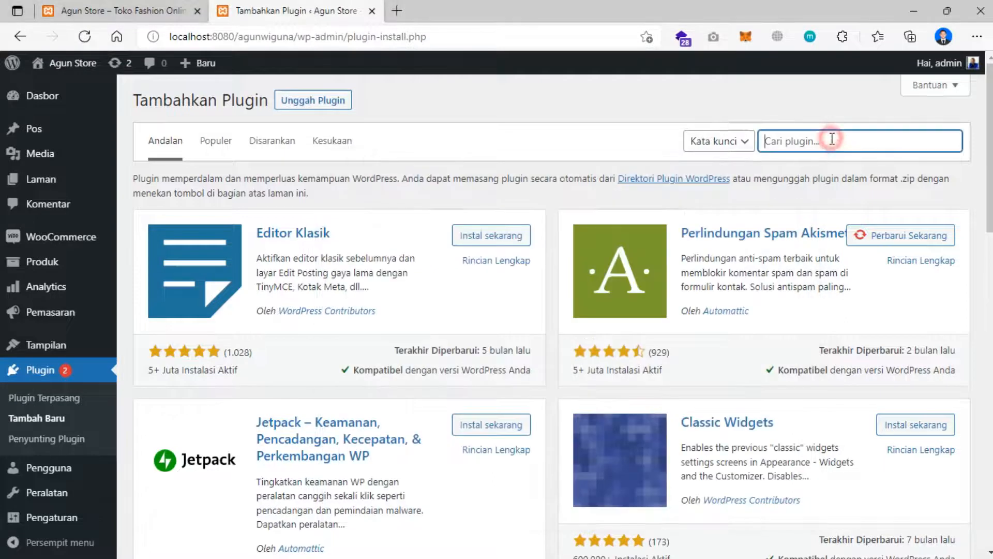
pyautogui.write('Multi-Step Checkout for WooCommerce')
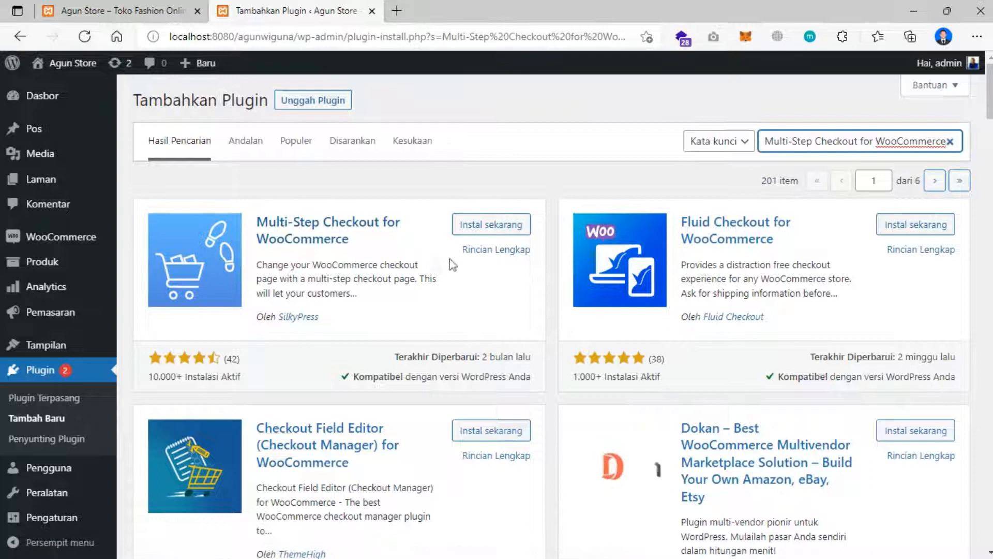
# - Install and activate Multi-Step Checkout for WooCommerce
pyautogui.click(474, 228)
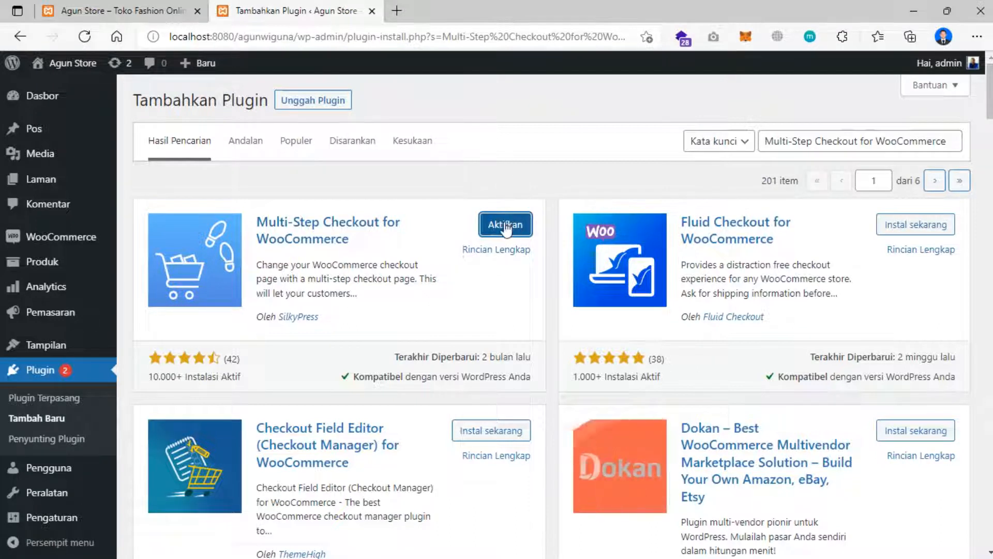
pyautogui.click(505, 225)
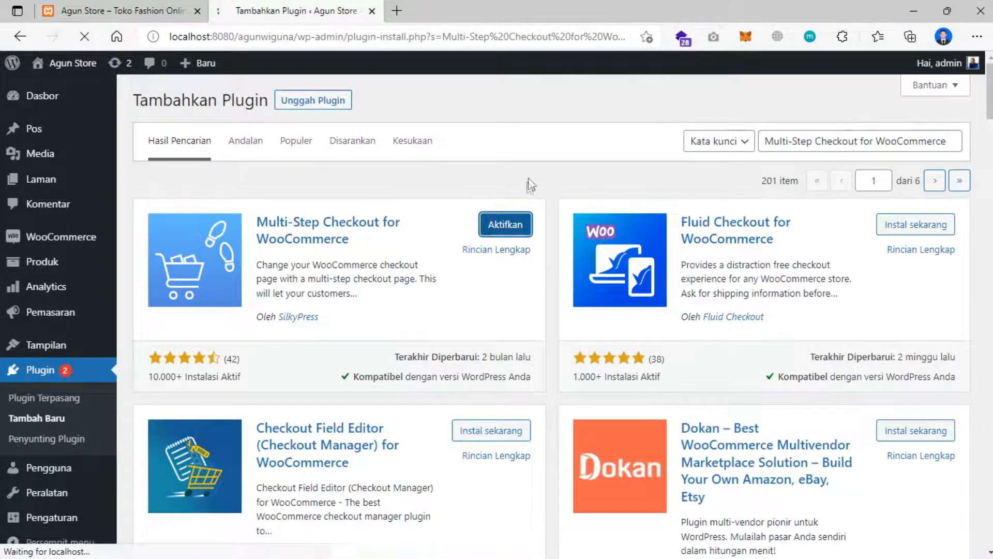
pyautogui.scroll(-5, 462, 215)
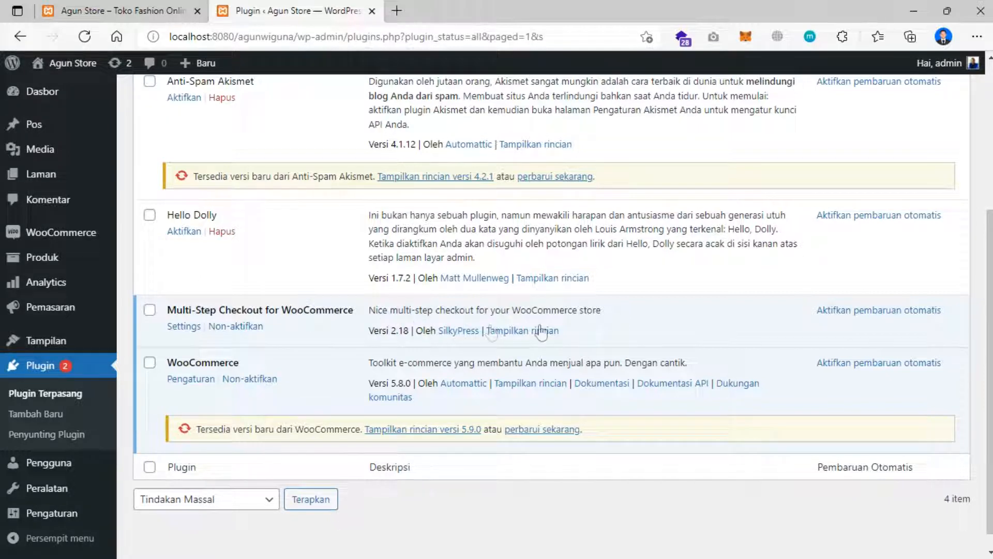
pyautogui.scroll(4, 336, 274)
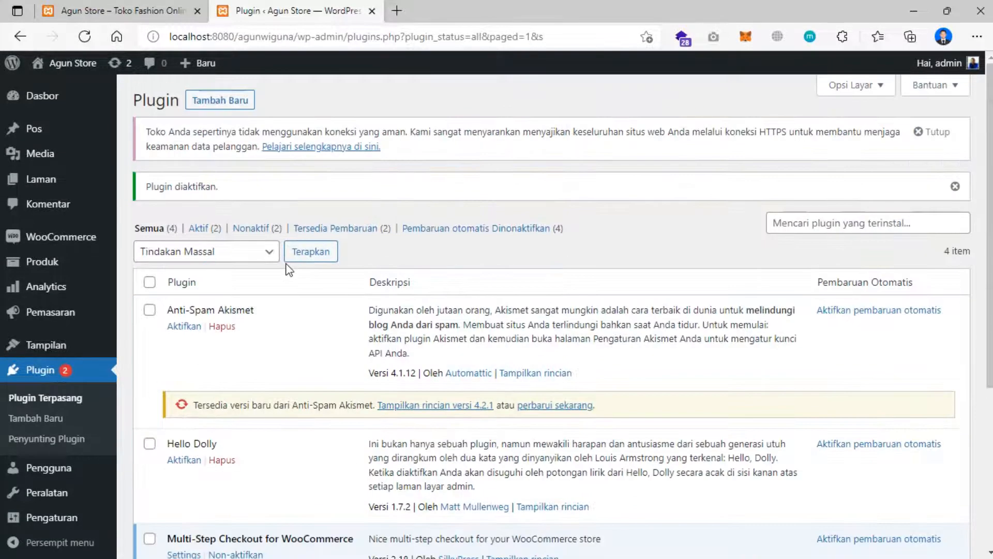
pyautogui.click(135, 11)
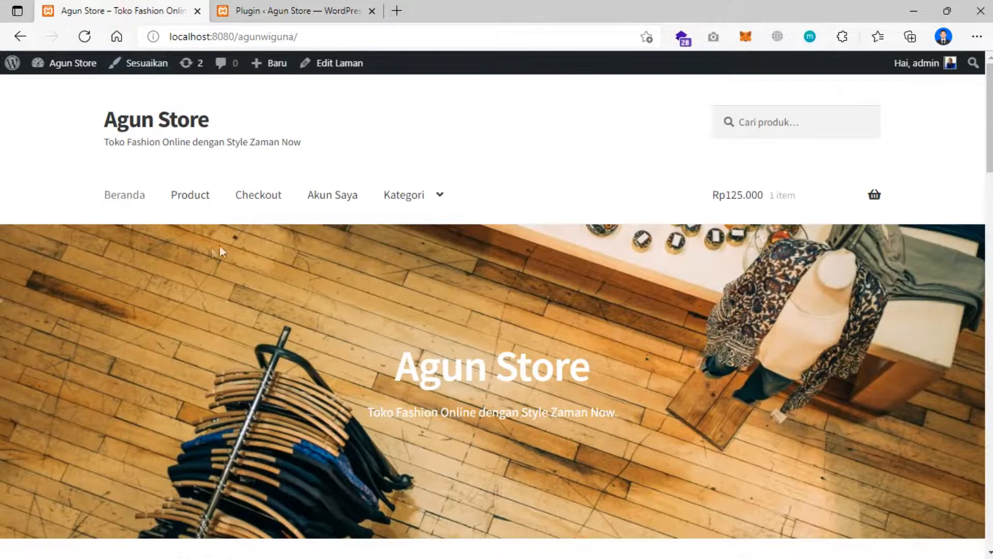
# - Go from the mini-cart to the new Billing, Shipping, Order, Payment checkout
pyautogui.scroll(-3, 181, 244)
pyautogui.scroll(3, 188, 236)
pyautogui.moveTo(758, 199)
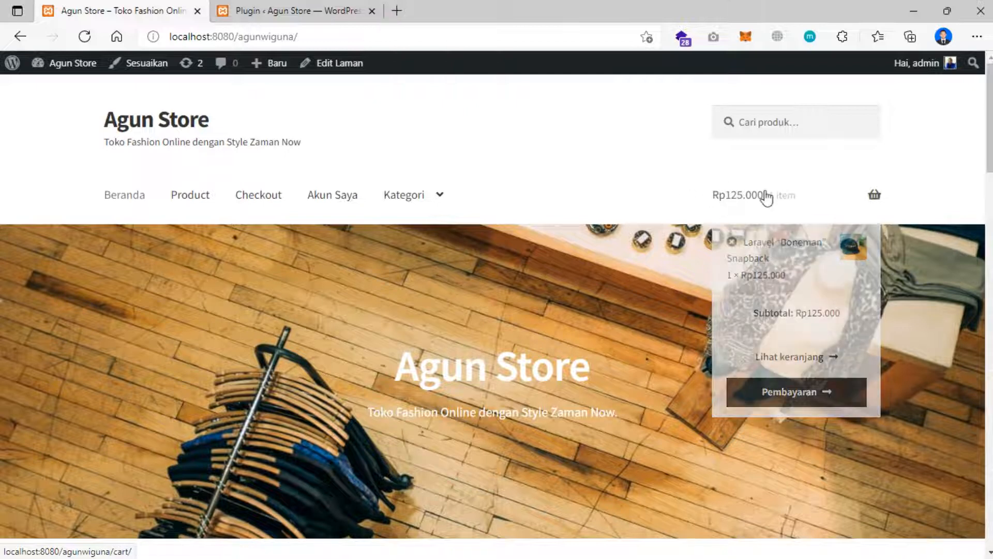
pyautogui.click(781, 364)
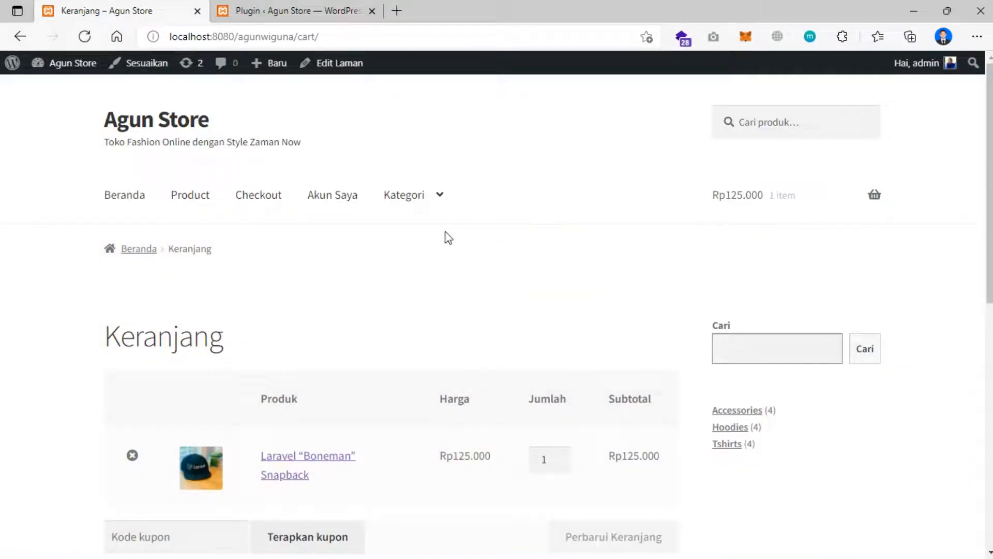
pyautogui.scroll(-7, 449, 237)
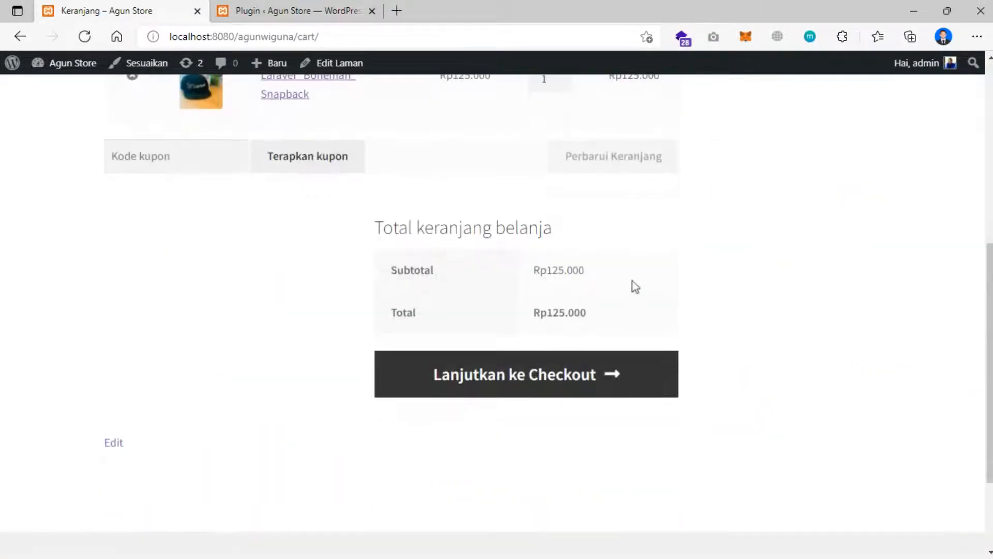
pyautogui.click(513, 382)
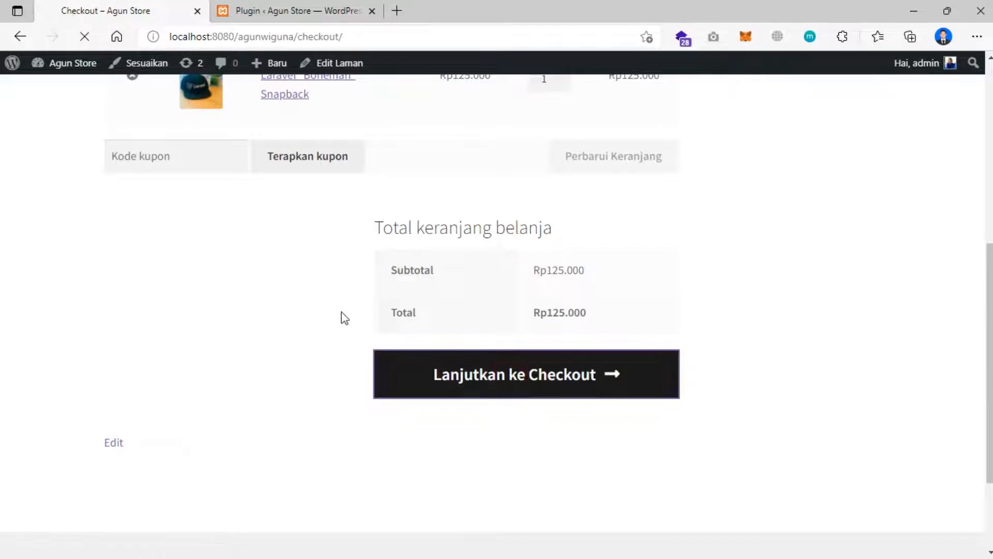
pyautogui.scroll(-1, 345, 317)
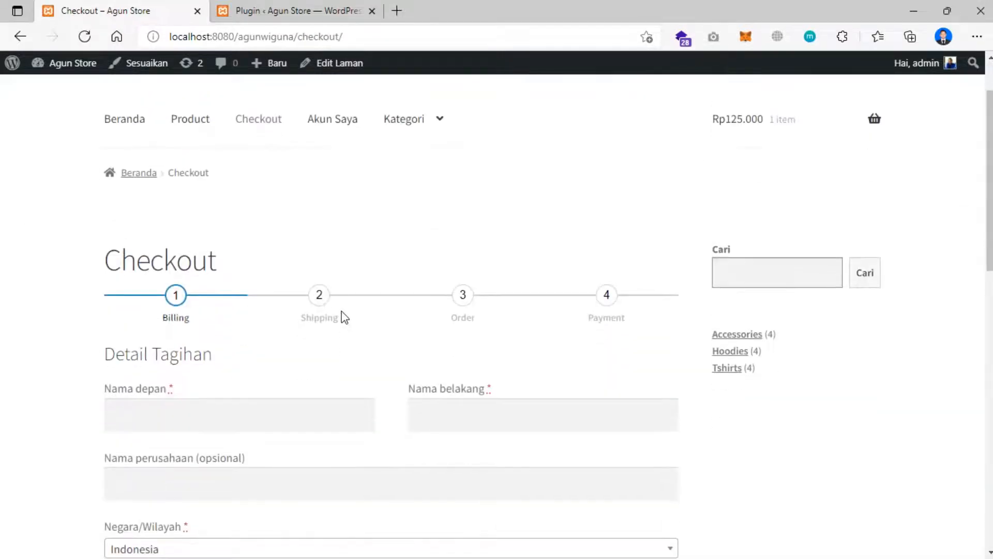
pyautogui.scroll(-1, 342, 314)
pyautogui.click(269, 11)
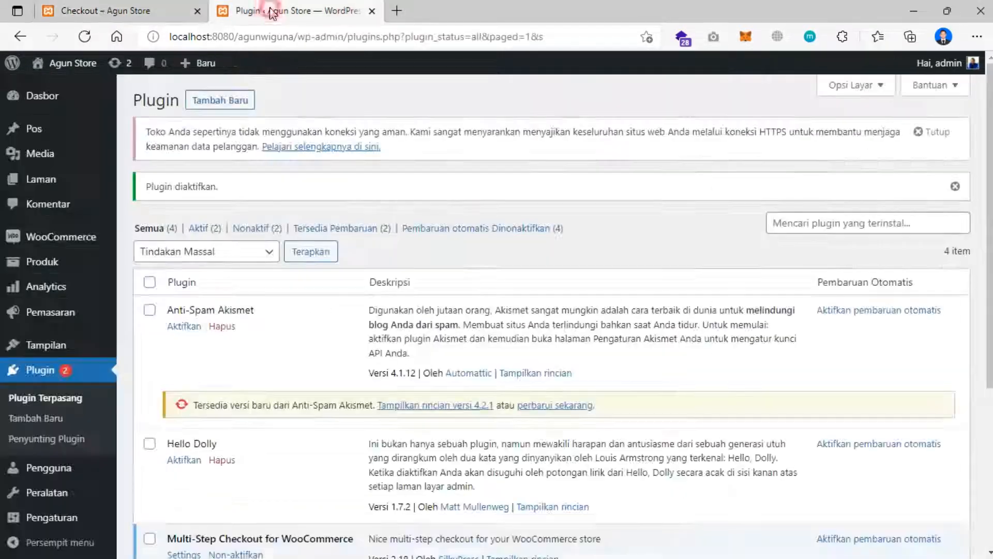
pyautogui.scroll(-3, 371, 400)
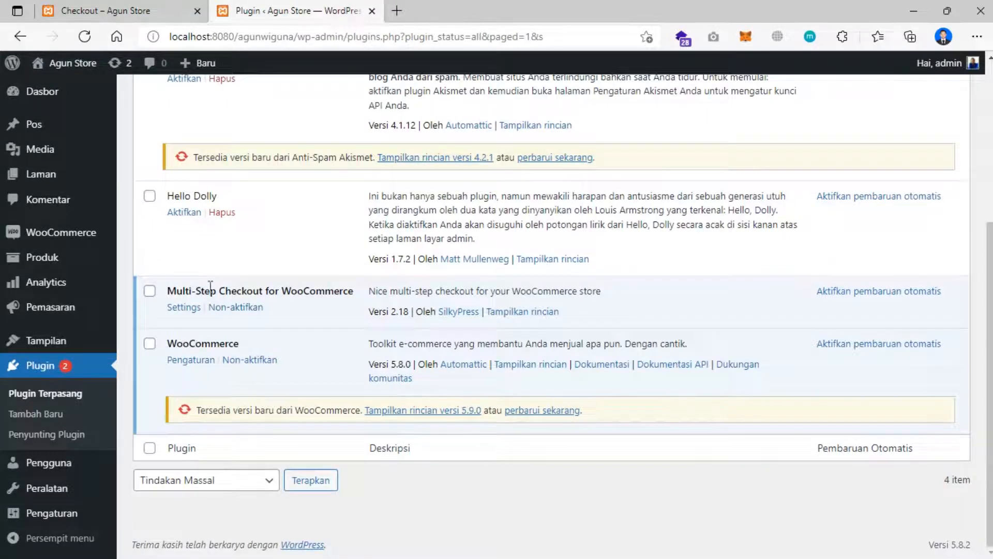
pyautogui.click(146, 8)
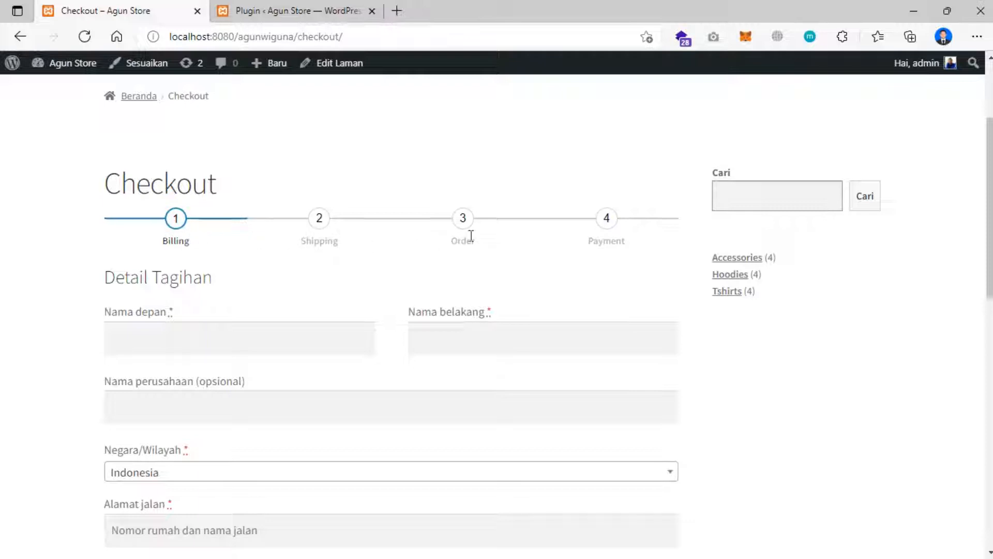
# - Review the checkout billing fields, then return to the Plugins list showing Multi-Step Checkout 2.18 active
pyautogui.scroll(-9, 580, 250)
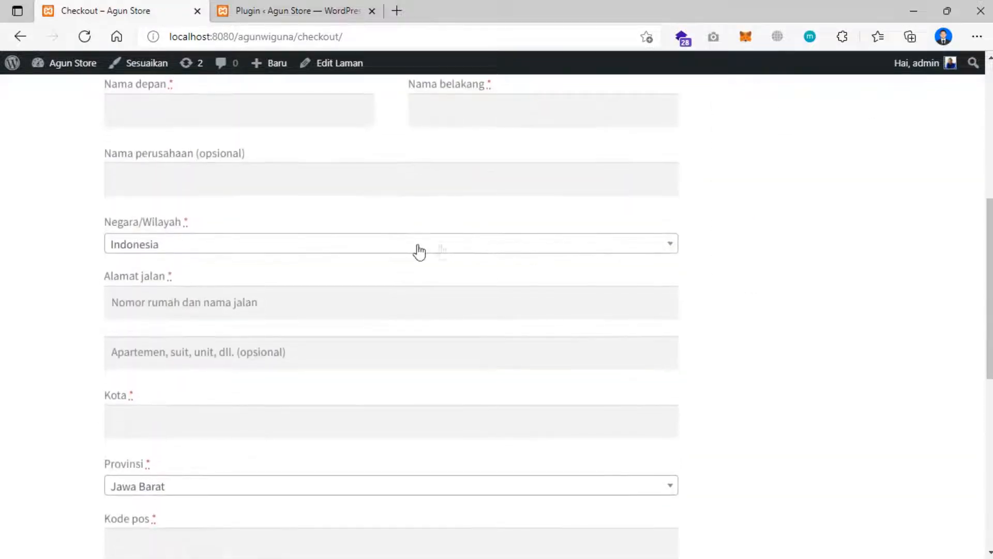
pyautogui.scroll(-2, 364, 253)
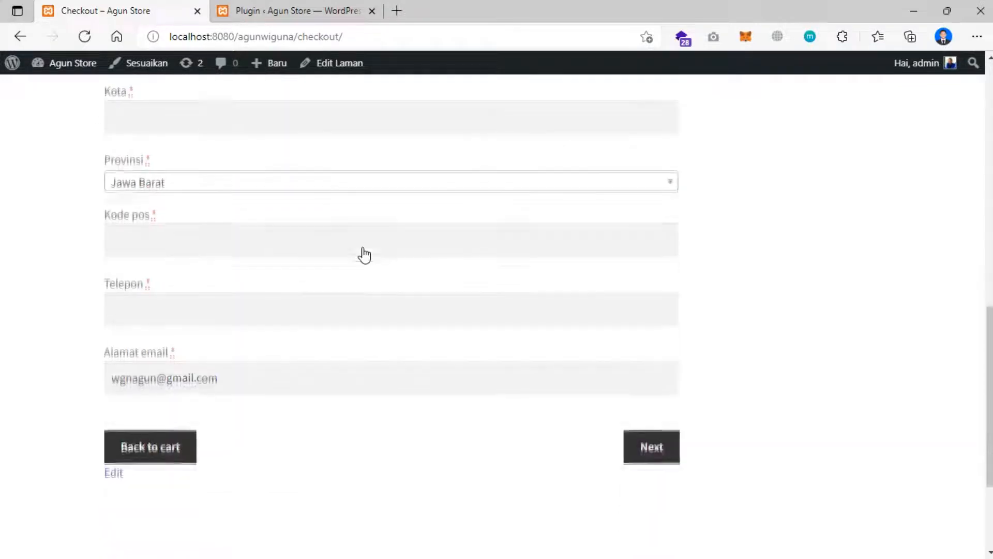
pyautogui.scroll(1, 365, 248)
pyautogui.scroll(9, 366, 246)
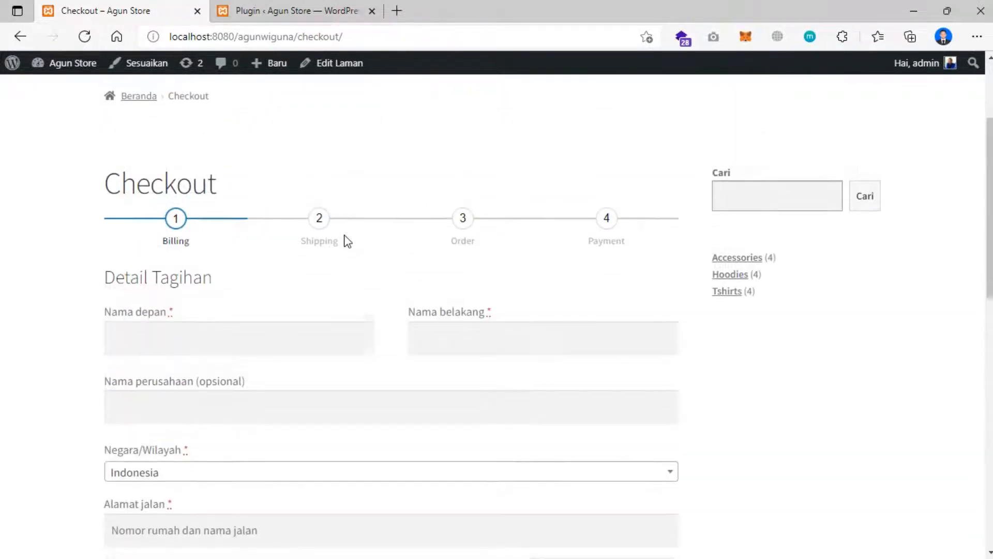
pyautogui.scroll(3, 313, 216)
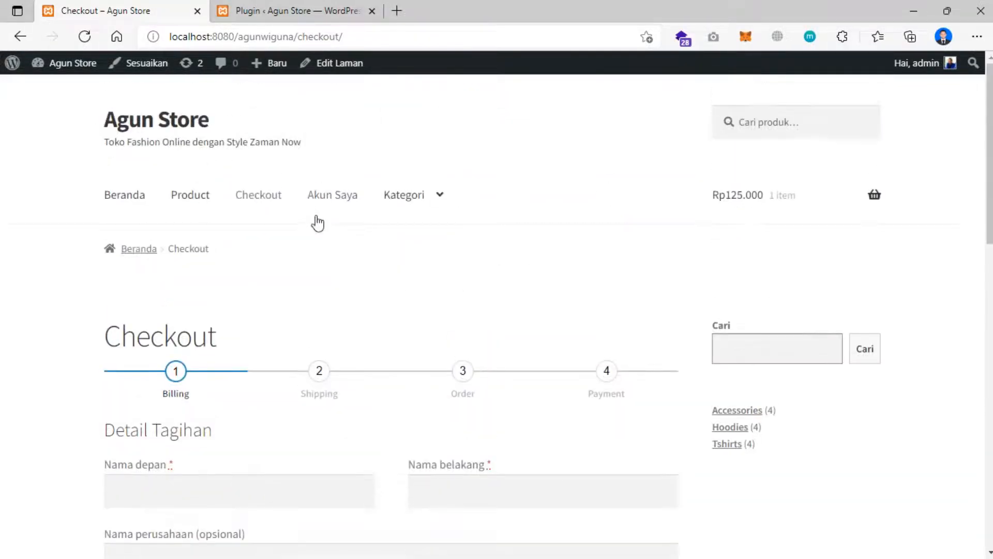
pyautogui.scroll(-1, 316, 221)
pyautogui.click(273, 10)
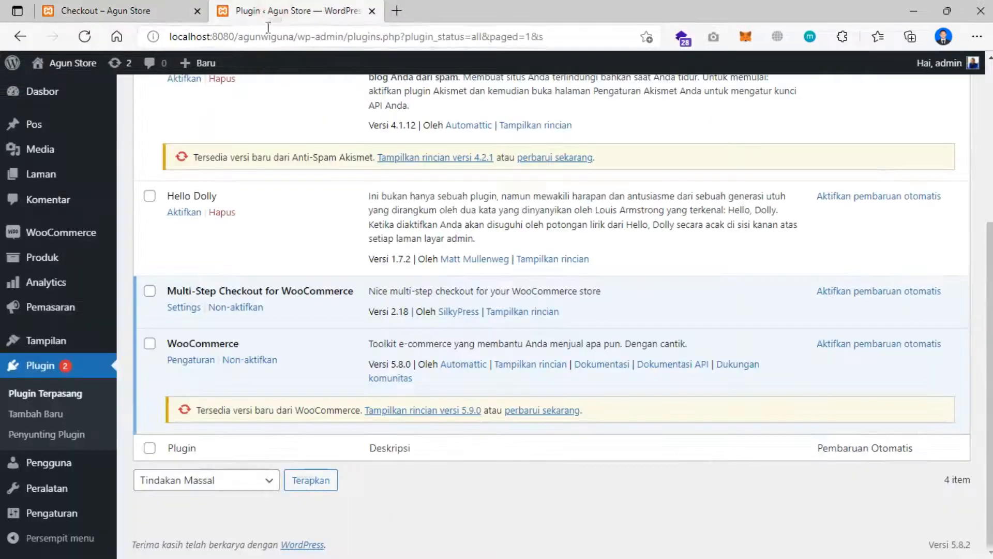
pyautogui.click(176, 554)
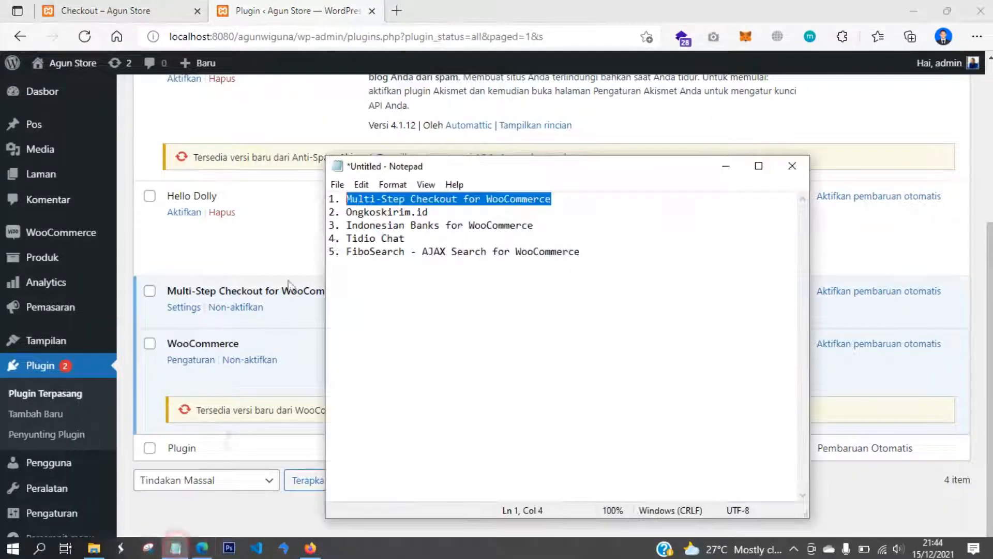
pyautogui.click(394, 223)
pyautogui.moveTo(346, 198); pyautogui.dragTo(560, 207)
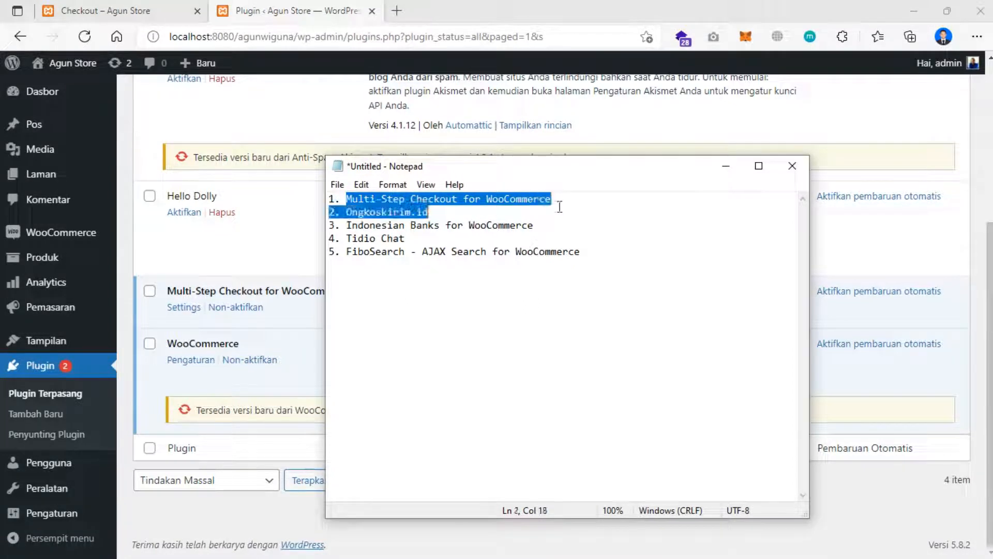
pyautogui.click(445, 214)
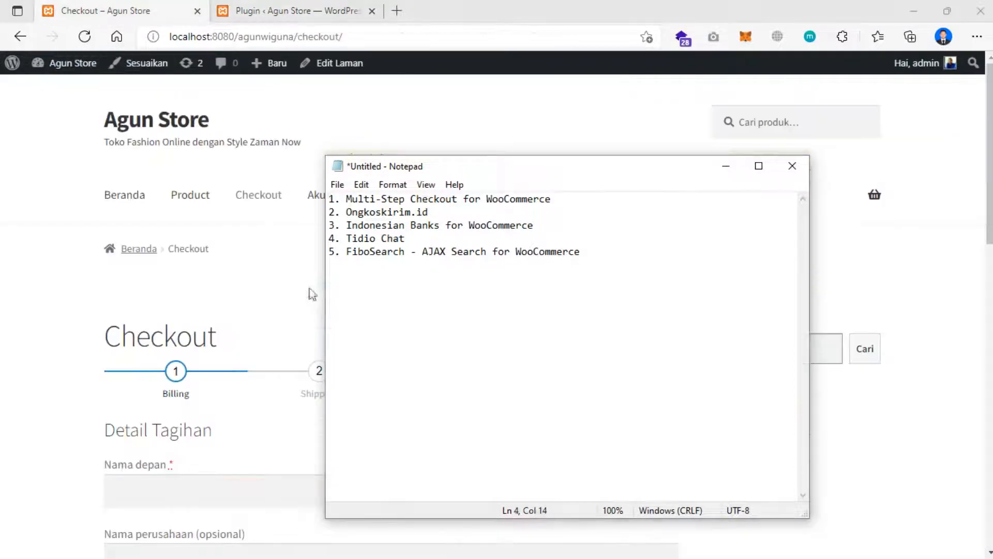
pyautogui.click(274, 262)
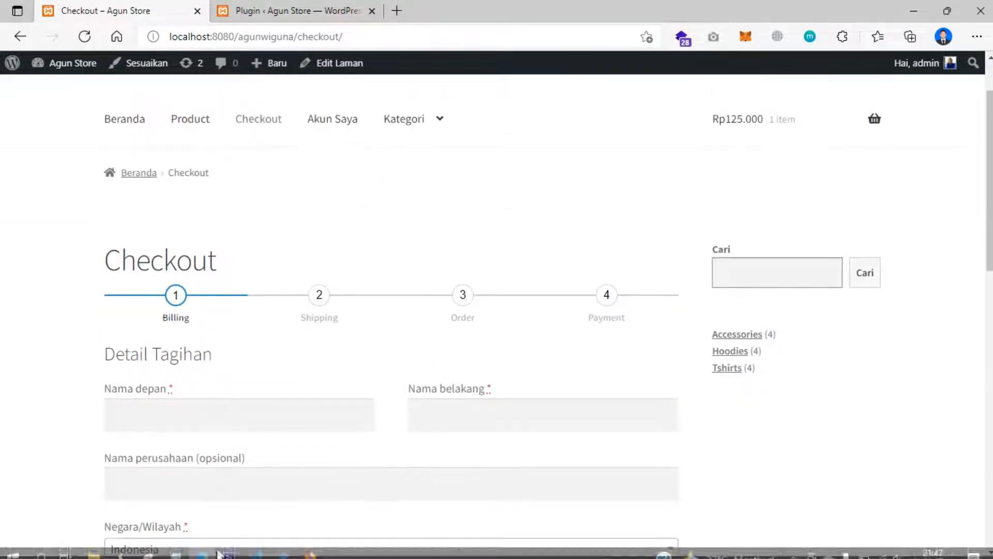
pyautogui.click(176, 550)
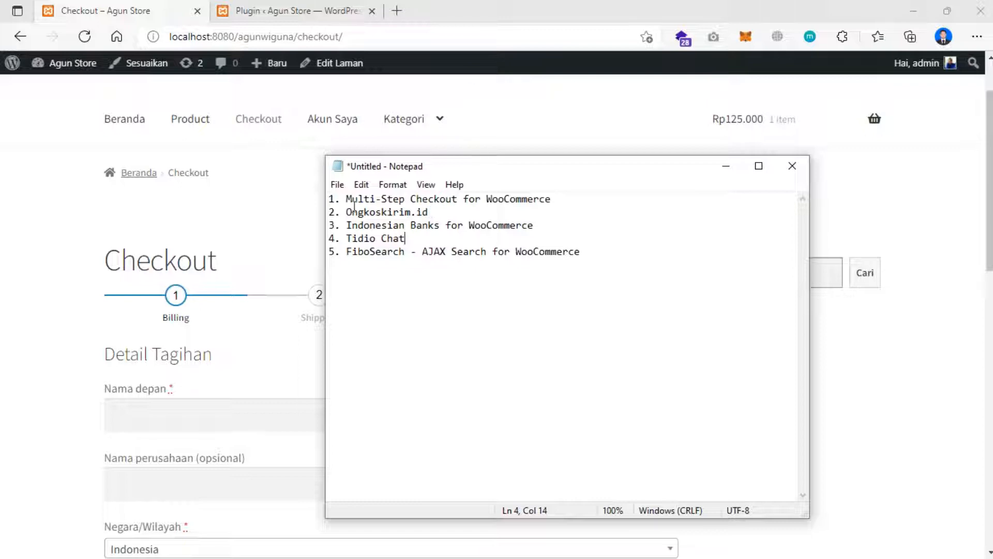
pyautogui.click(261, 200)
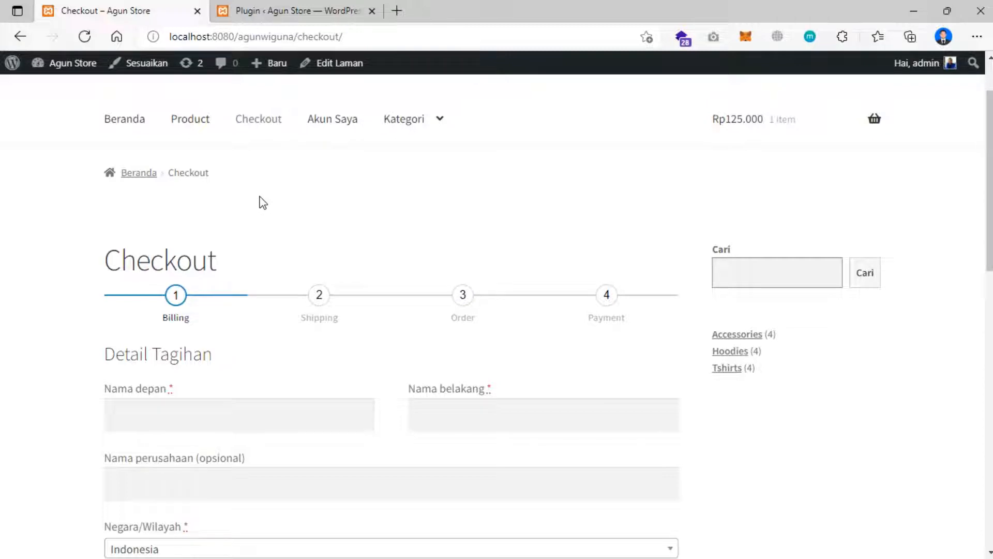
pyautogui.scroll(2, 262, 203)
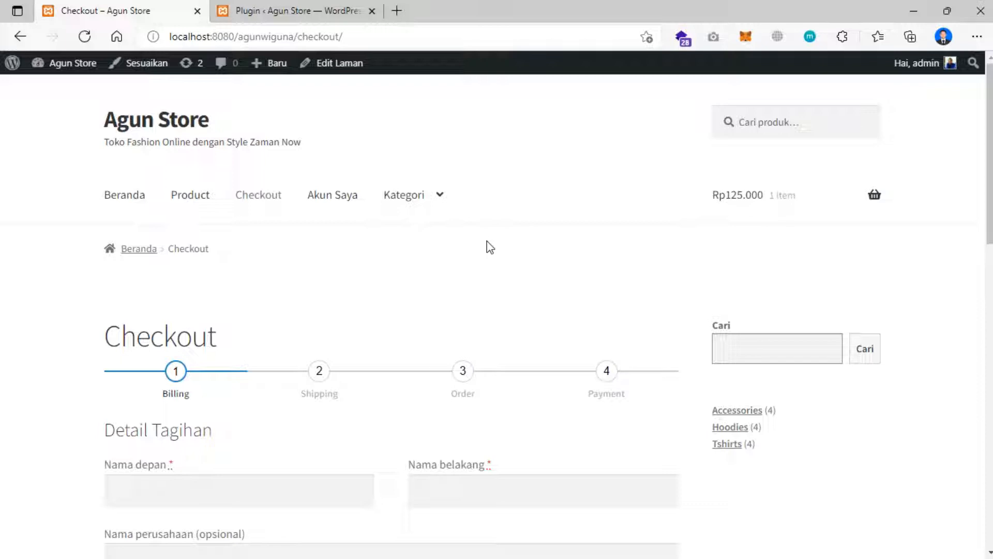
pyautogui.click(303, 12)
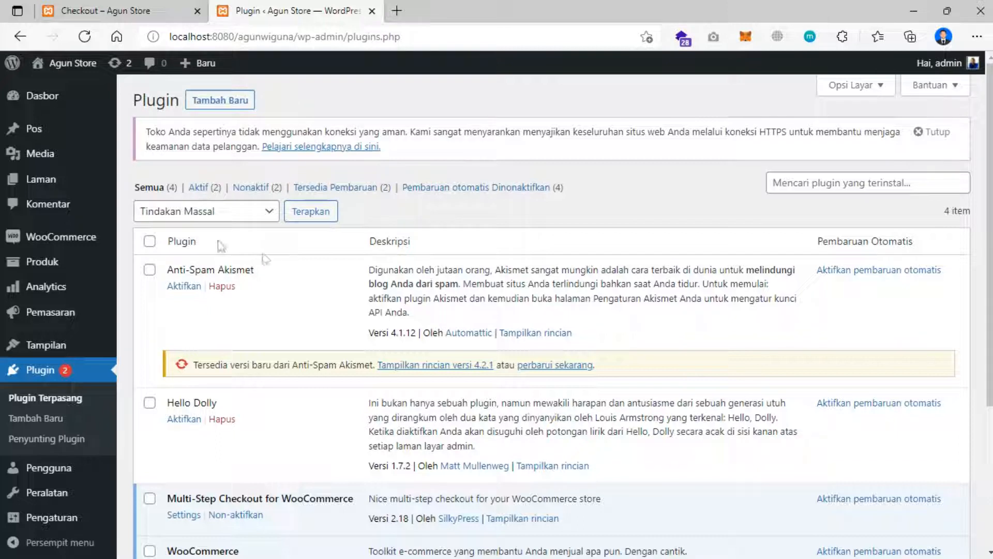
# - Search Add New plugins for 'Ongkoskirim.id', copied from line 2 of the notes
pyautogui.click(225, 104)
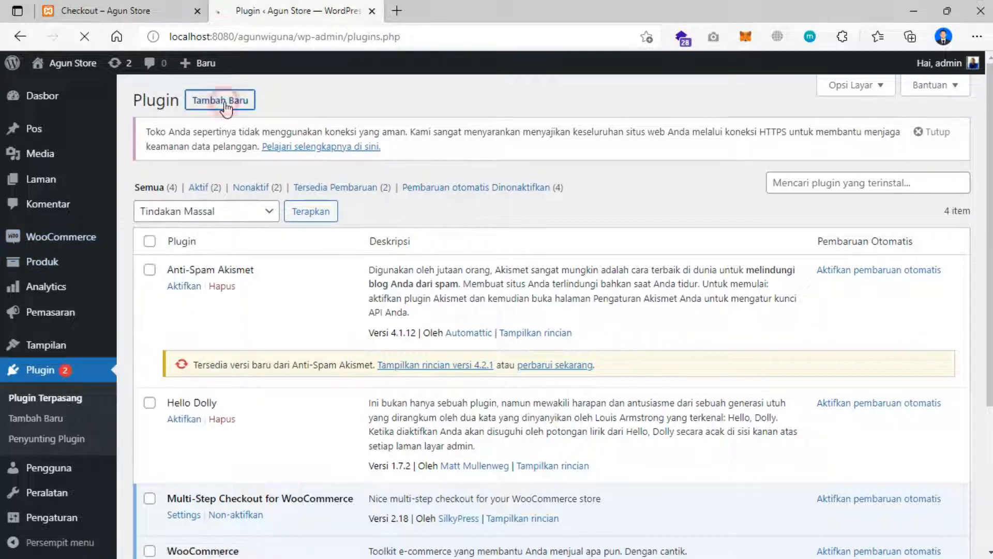
pyautogui.click(201, 547)
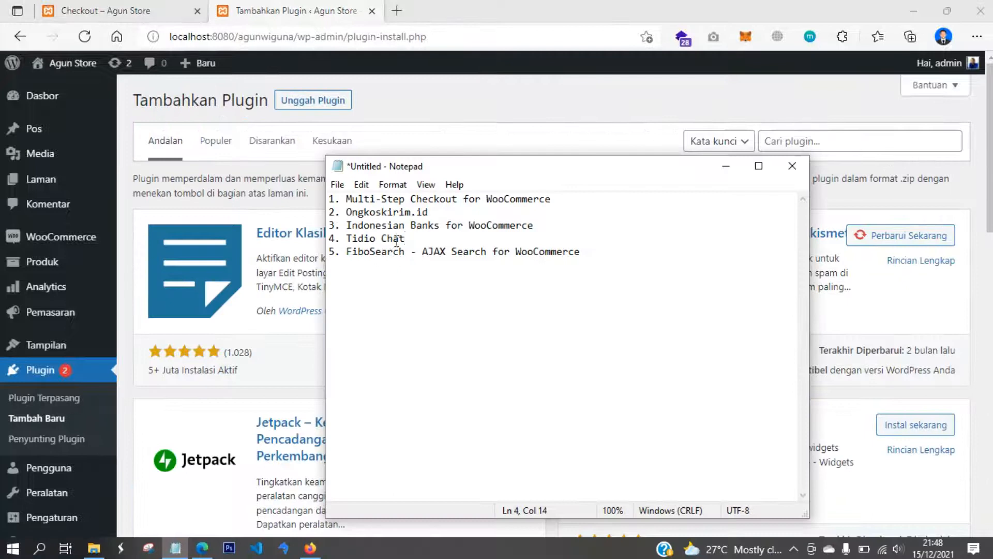
pyautogui.moveTo(438, 214); pyautogui.dragTo(350, 217)
pyautogui.hotkey('ctrl', 'c')
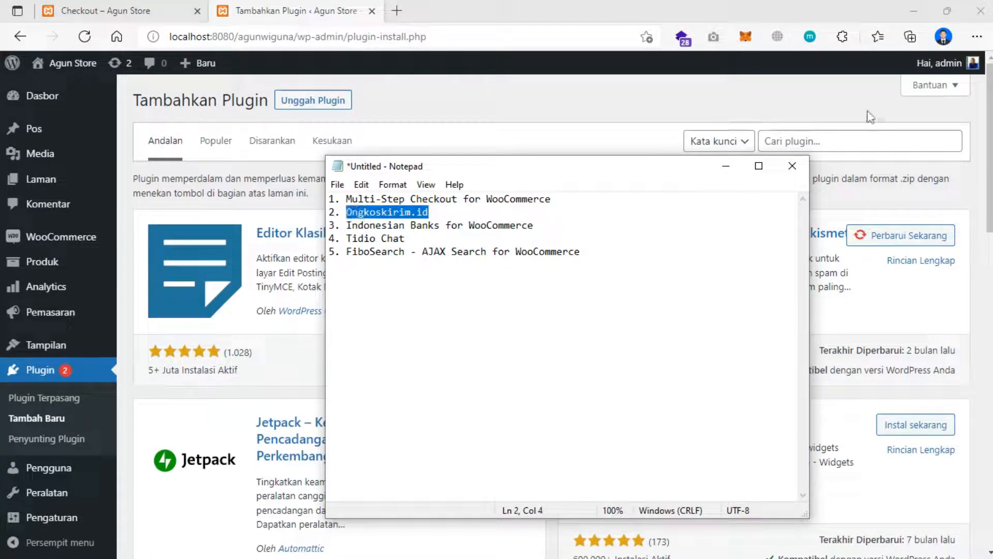
pyautogui.click(841, 148)
pyautogui.hotkey('ctrl', 'v')
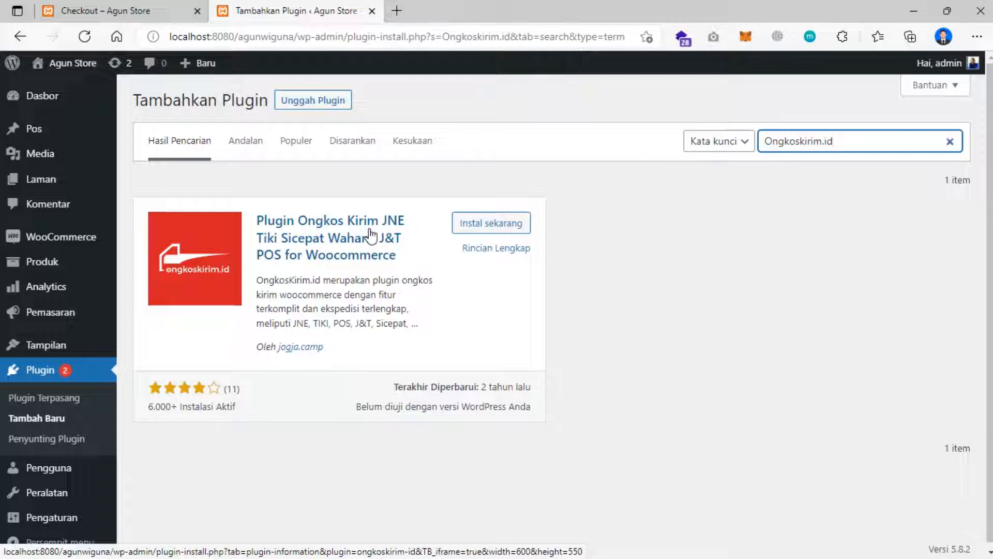
pyautogui.click(399, 11)
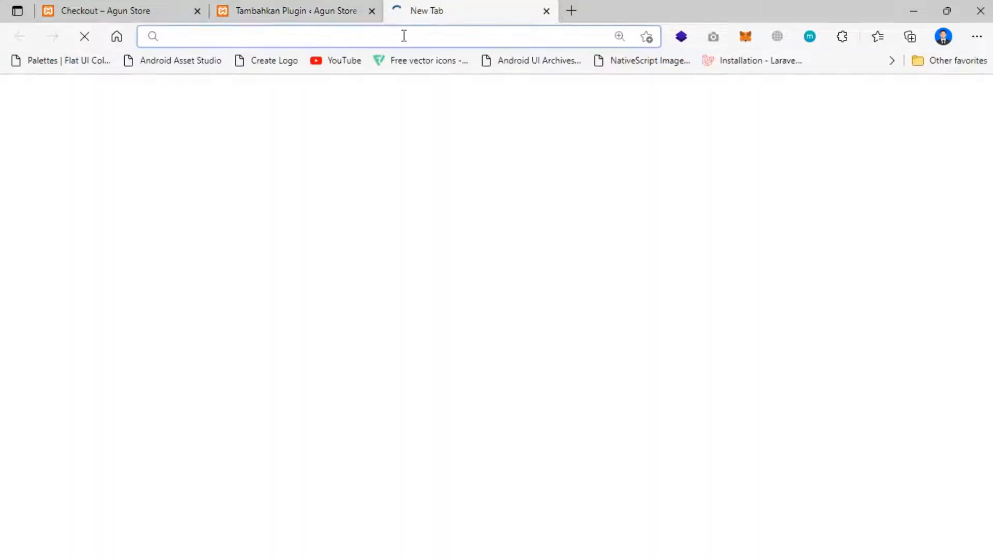
# - Search Google for 'ongkos kirim id', open ongkoskirim.id, and go to its free plugin download page
pyautogui.write('ongkos kirim id')
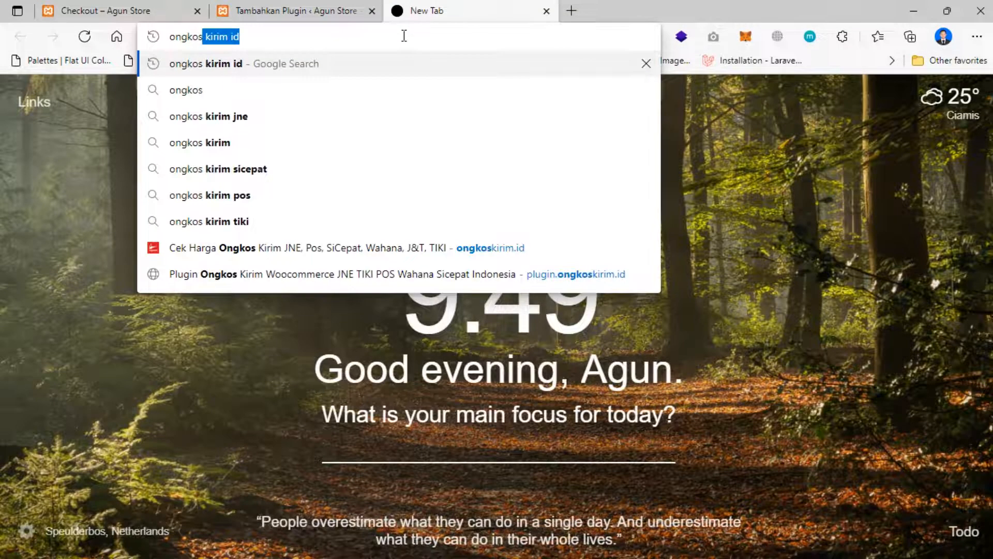
pyautogui.press('Right')
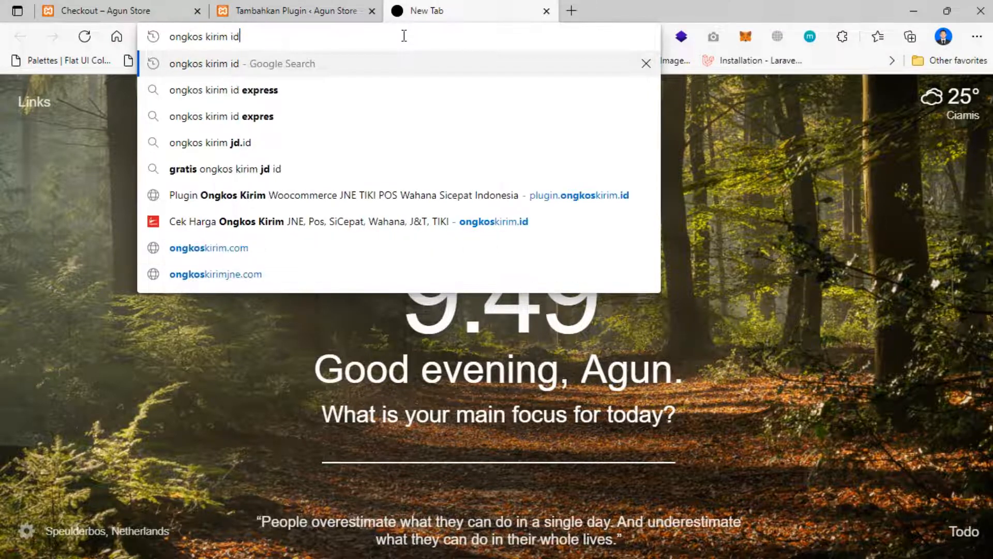
pyautogui.press('Return')
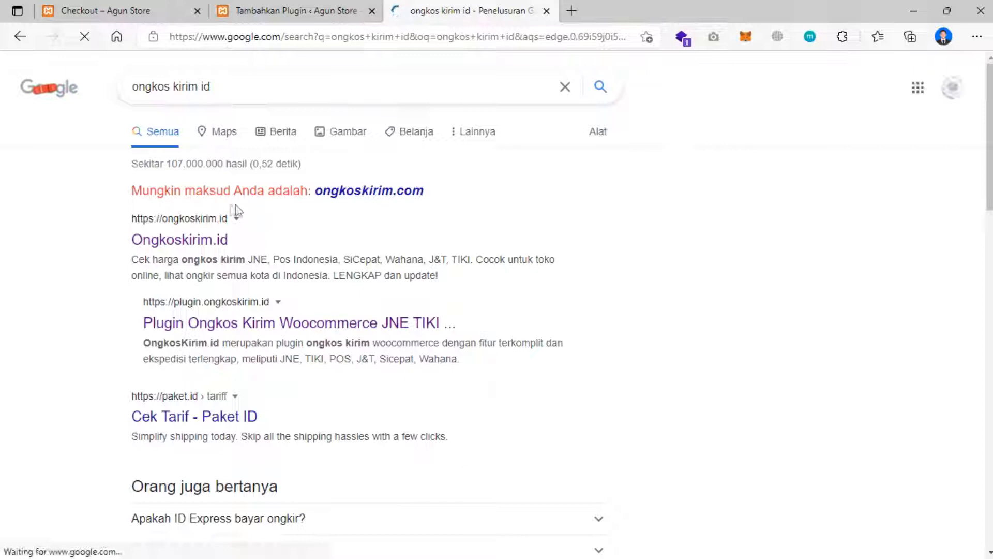
pyautogui.click(188, 244)
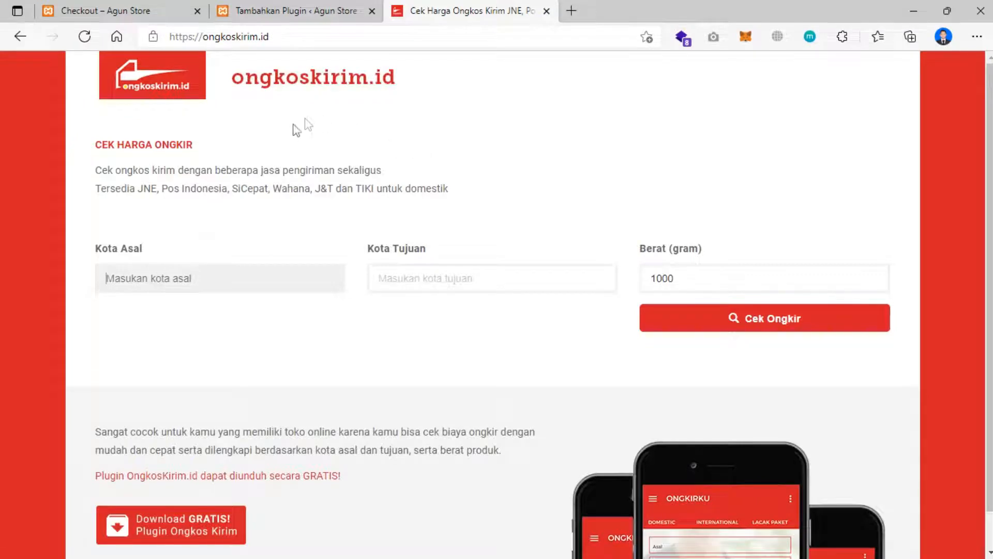
pyautogui.scroll(-1, 297, 140)
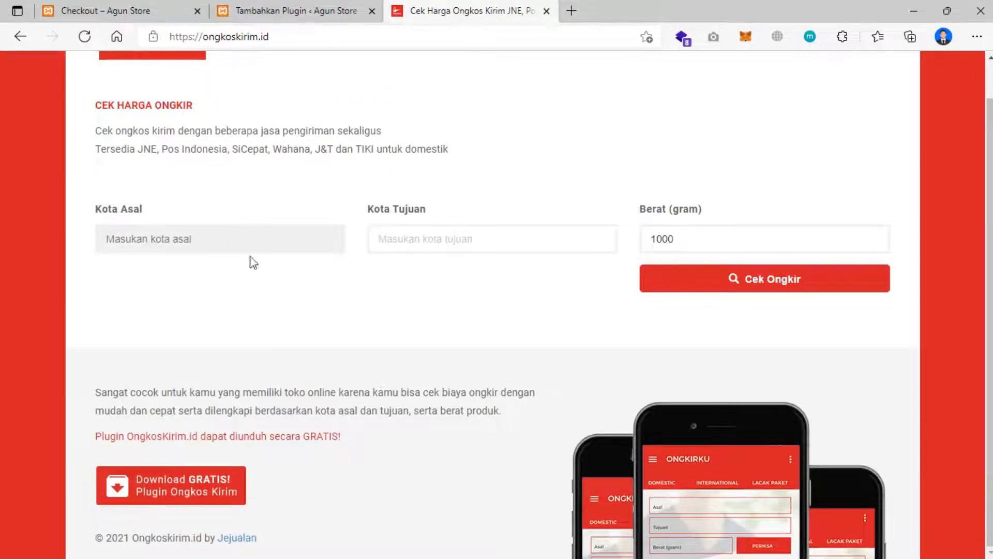
pyautogui.click(182, 490)
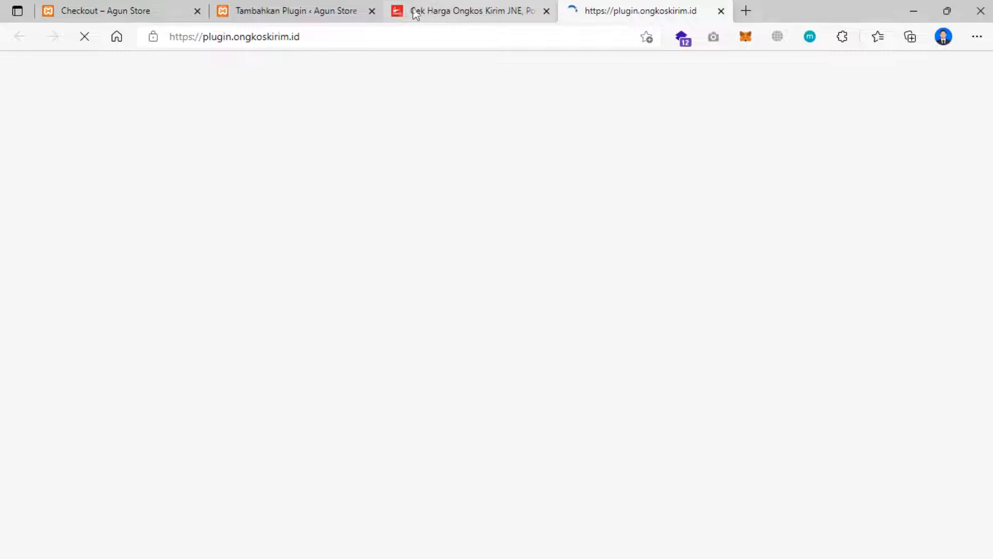
pyautogui.click(416, 14)
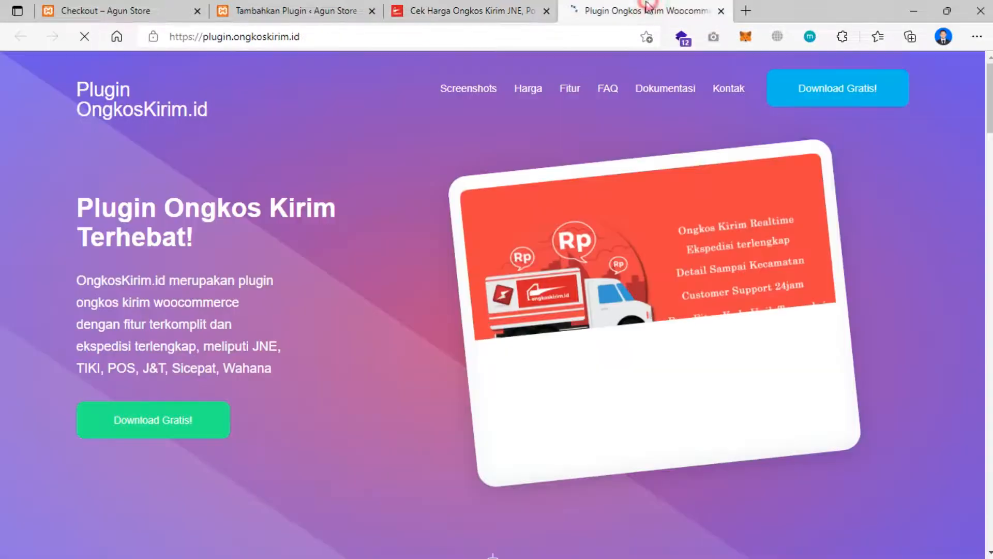
pyautogui.click(641, 11)
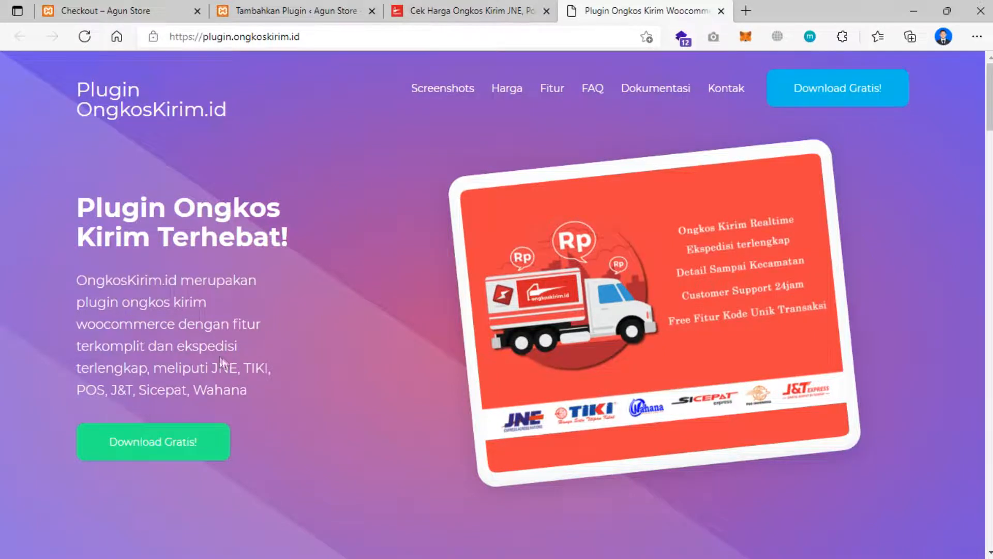
pyautogui.scroll(-10, 220, 356)
pyautogui.scroll(-10, 282, 345)
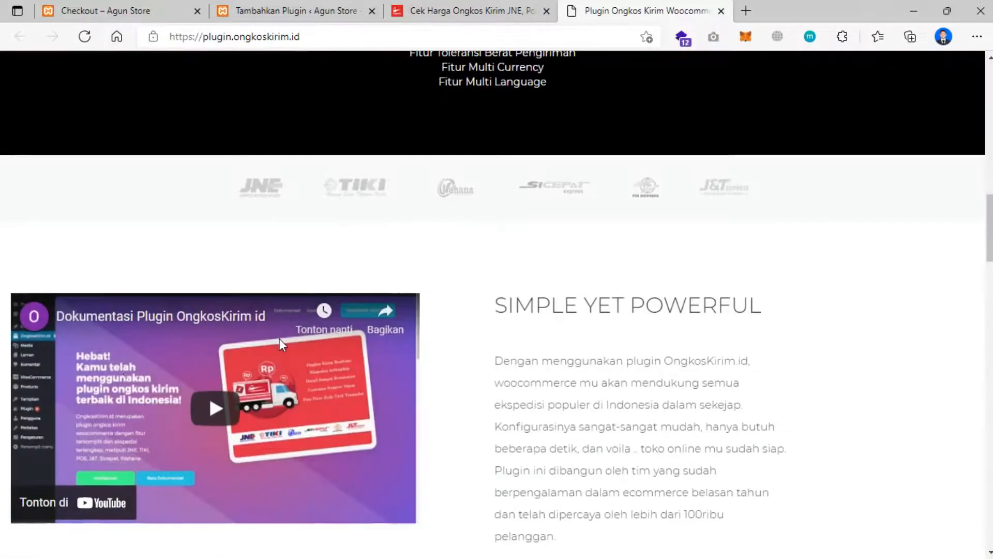
pyautogui.scroll(-2, 282, 345)
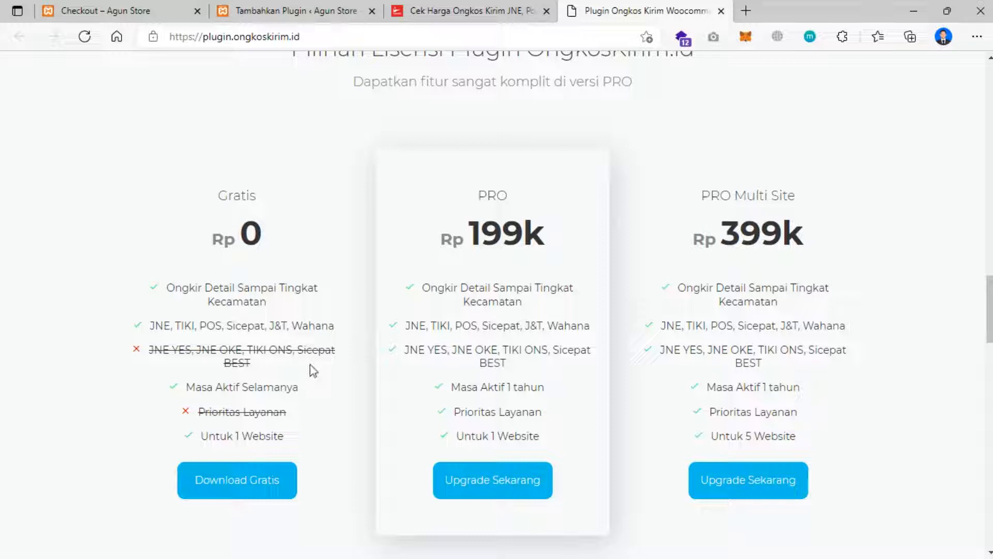
pyautogui.scroll(-2, 306, 409)
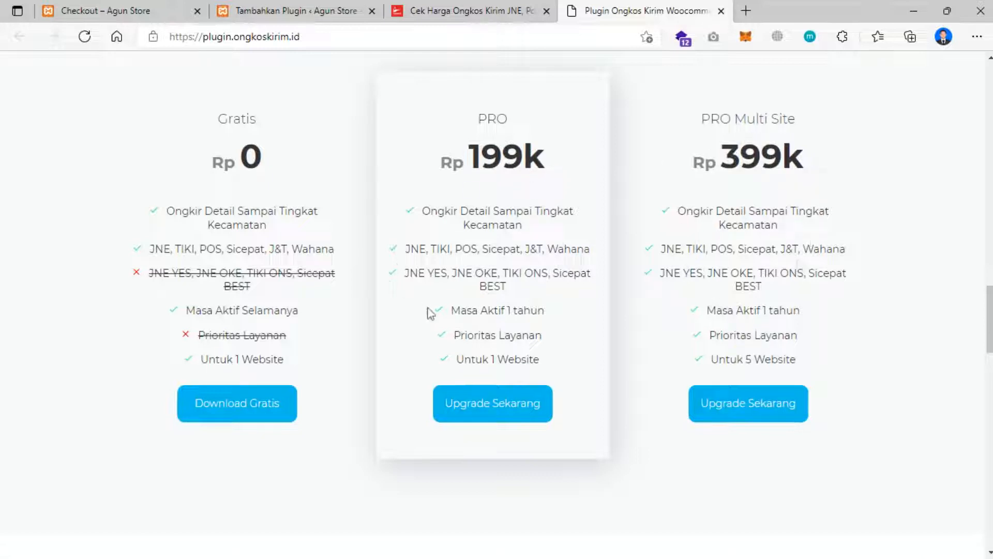
pyautogui.scroll(-9, 514, 322)
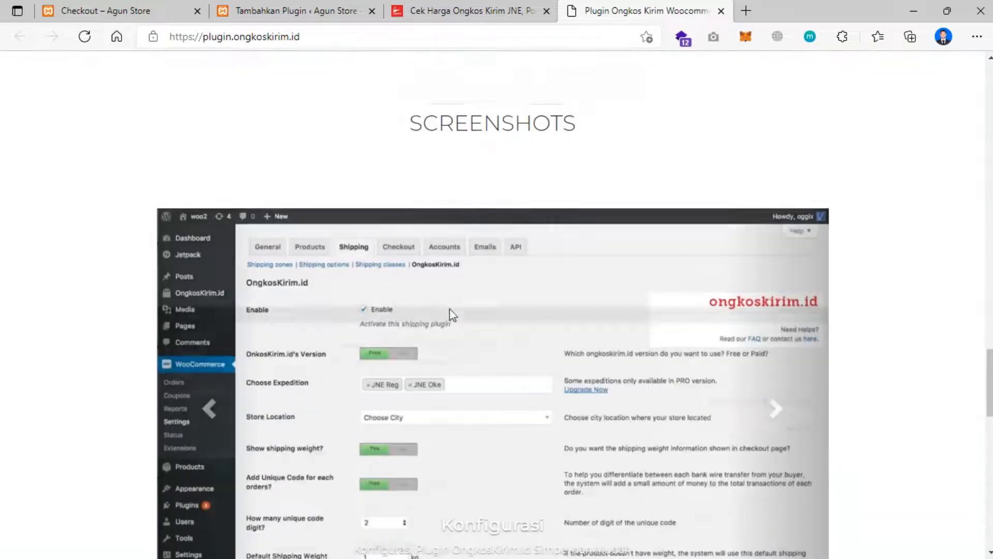
pyautogui.scroll(-10, 452, 314)
pyautogui.scroll(-7, 414, 299)
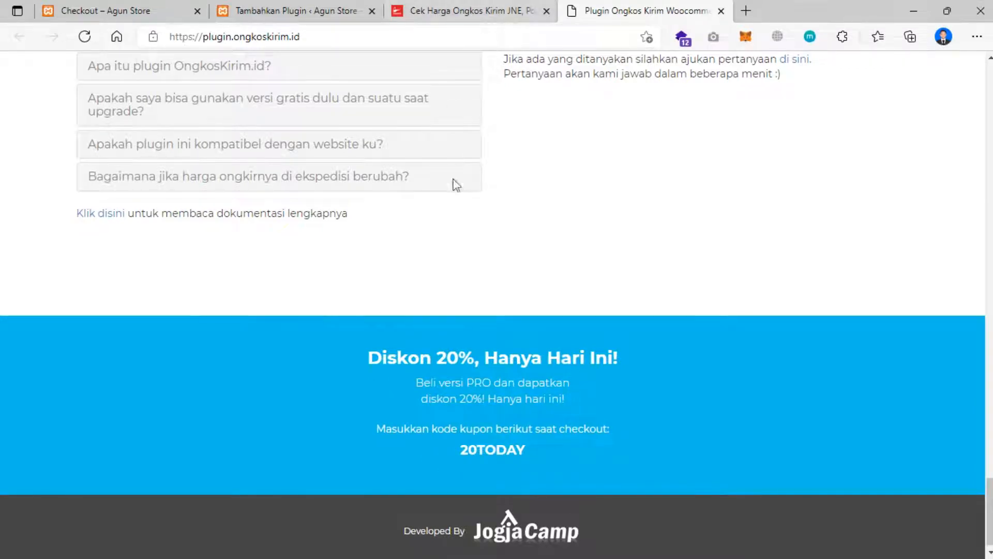
pyautogui.click(287, 10)
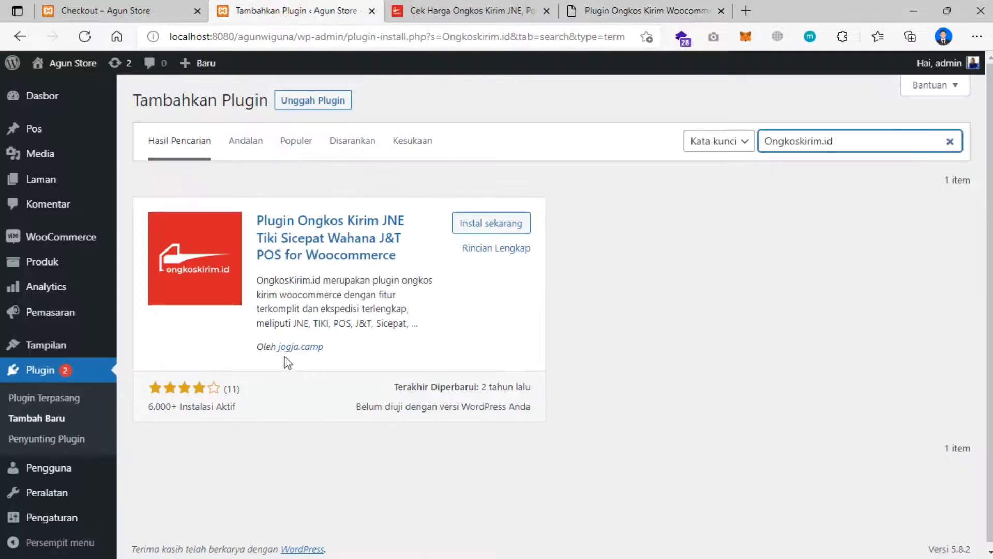
pyautogui.click(621, 11)
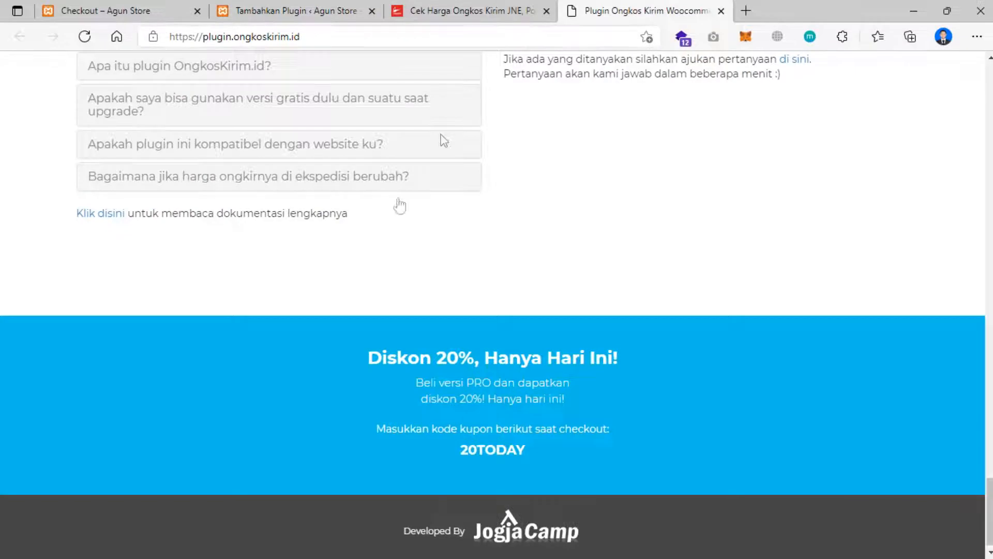
pyautogui.scroll(20, 400, 206)
pyautogui.scroll(5, 399, 219)
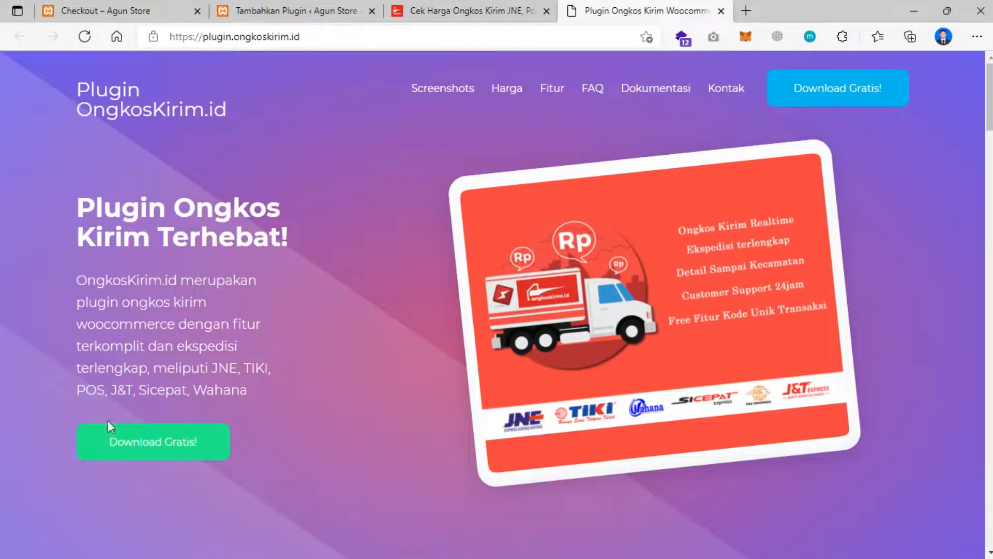
# - Save the free OngkosKirim.id plugin as ongkoskirim-id (1).zip in Downloads and return to Add Plugins
pyautogui.click(146, 453)
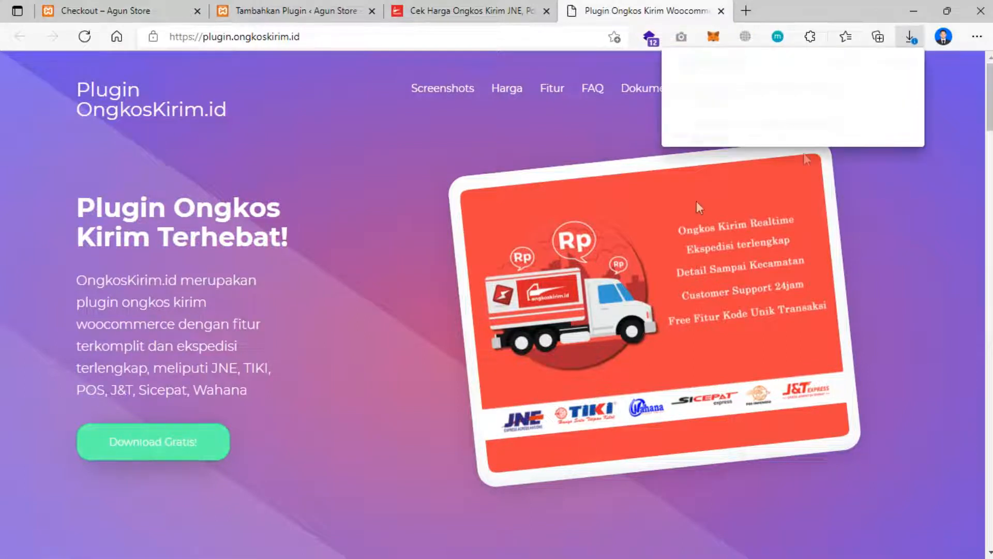
pyautogui.click(802, 115)
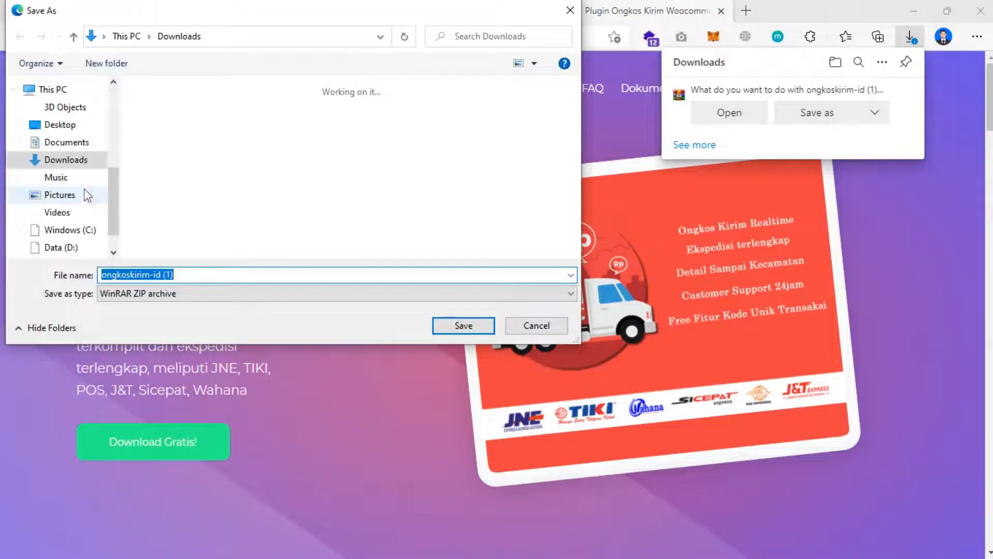
pyautogui.click(458, 325)
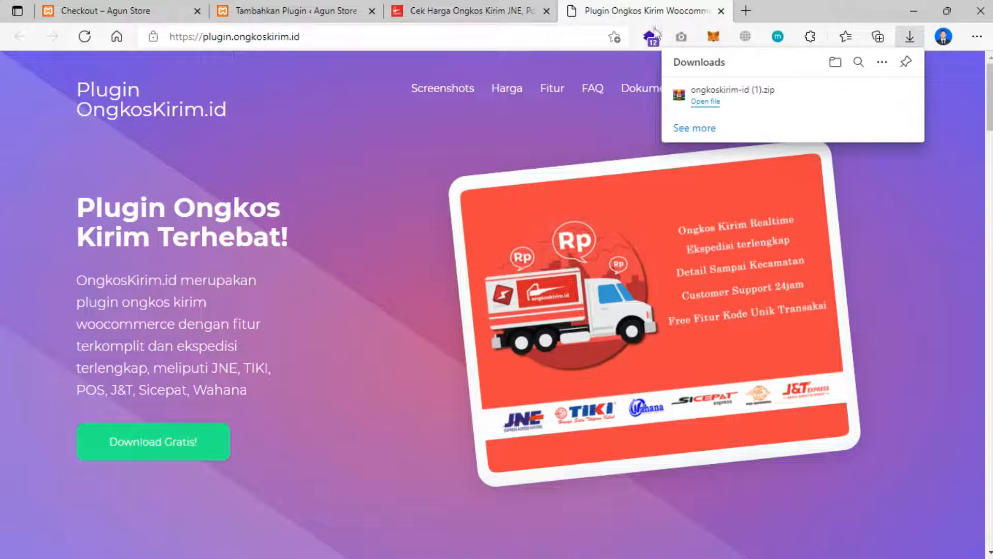
pyautogui.click(310, 11)
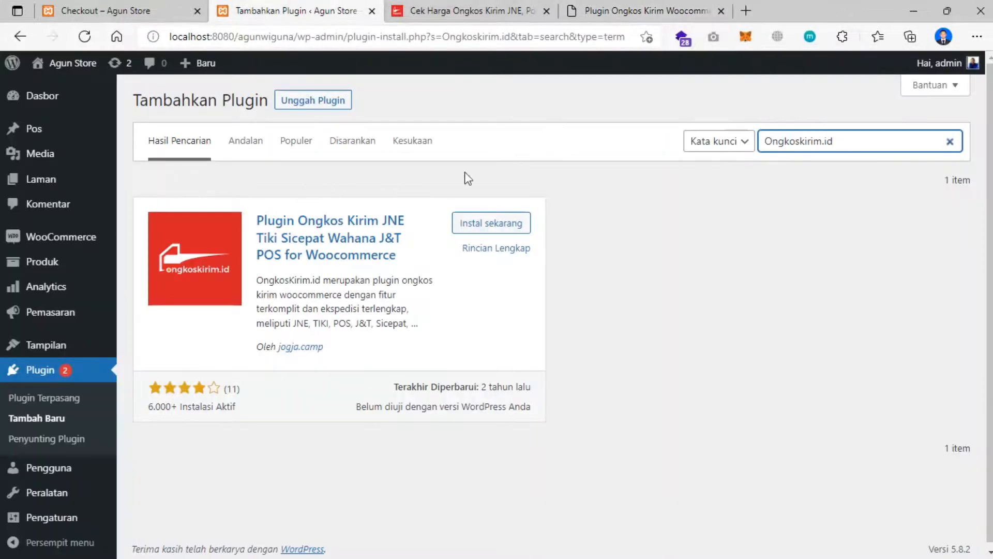
# - Upload ongkoskirim-id (1).zip through Unggah Plugin and install it
pyautogui.click(309, 102)
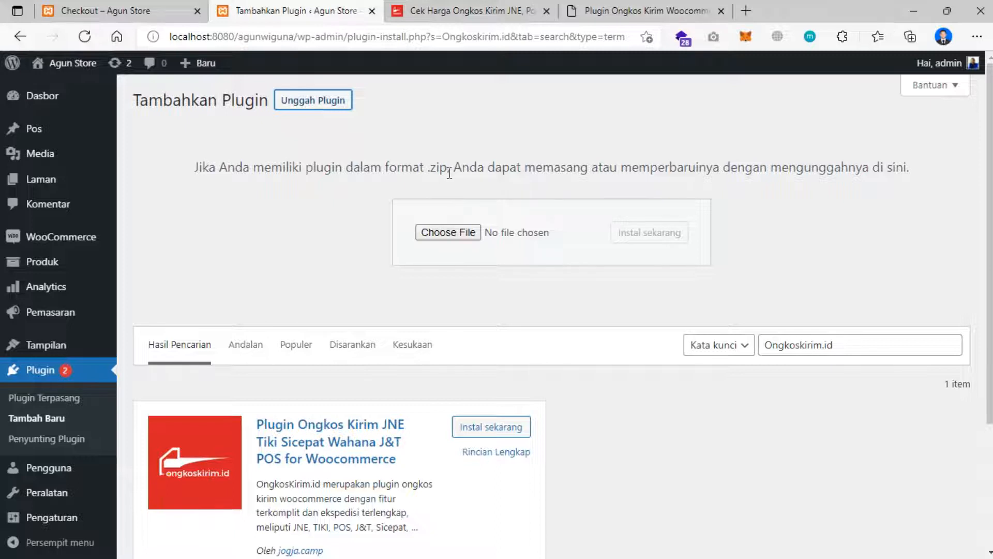
pyautogui.click(441, 235)
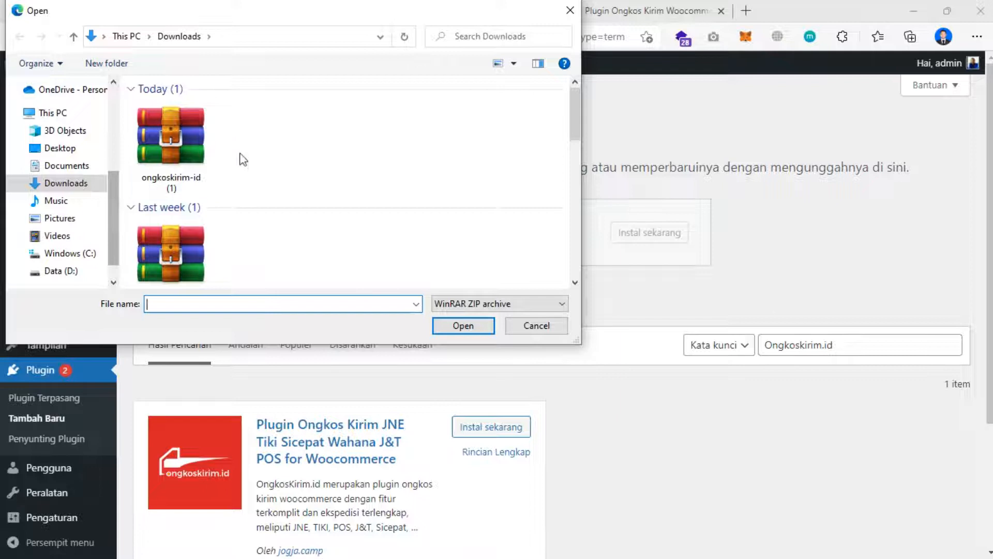
pyautogui.click(174, 150)
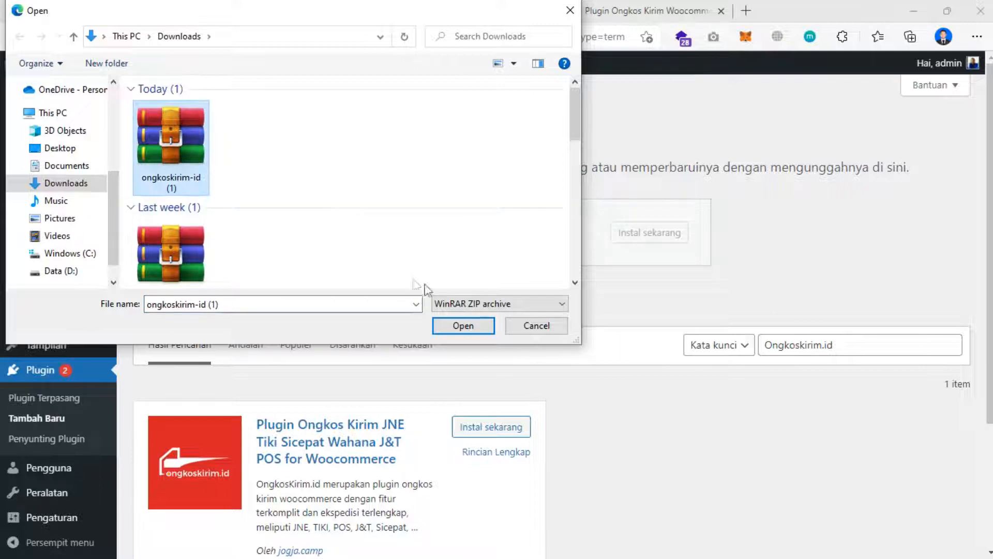
pyautogui.click(470, 325)
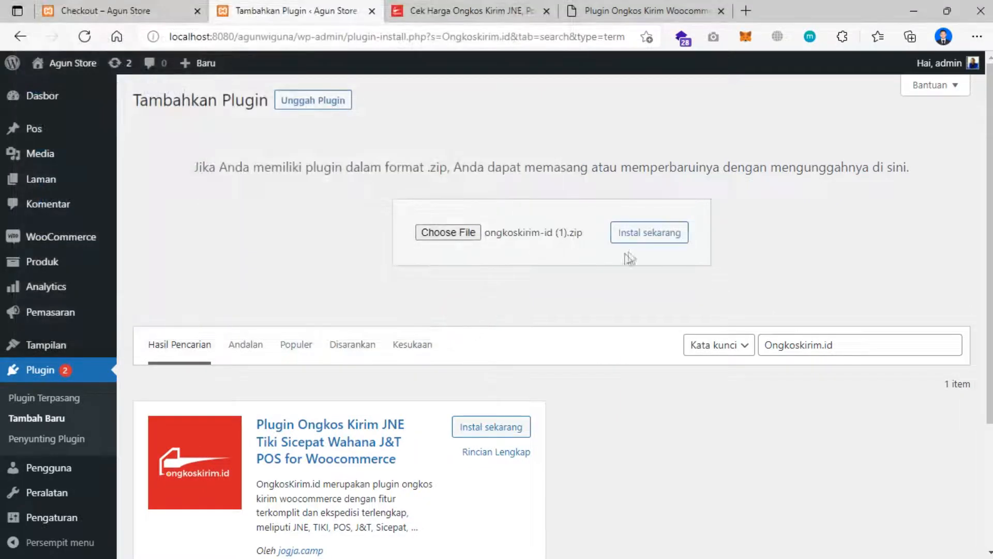
pyautogui.click(648, 246)
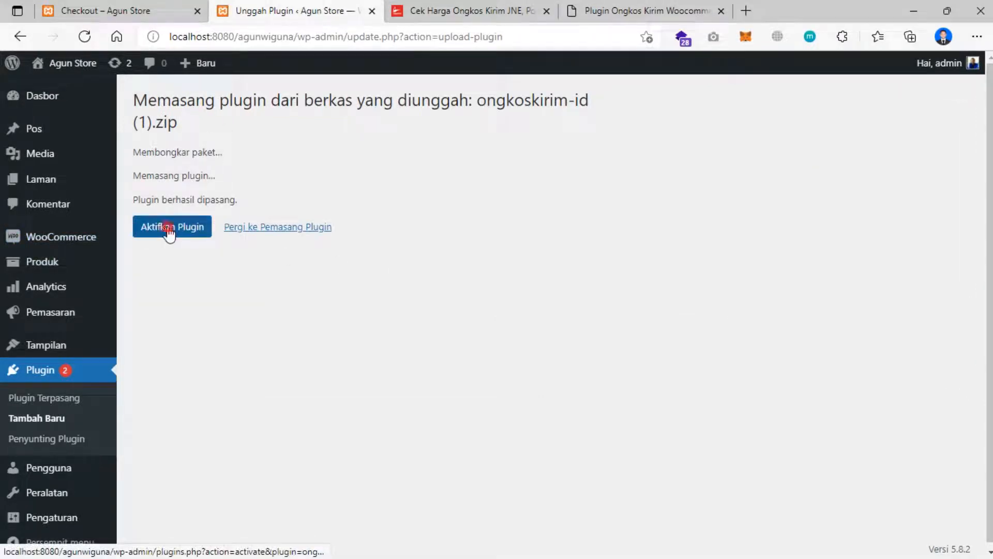
# - Activate Ongkoskirim.id 1.0.6, check the Plugins list, and go to its OngkosKirim.id admin page
pyautogui.click(169, 230)
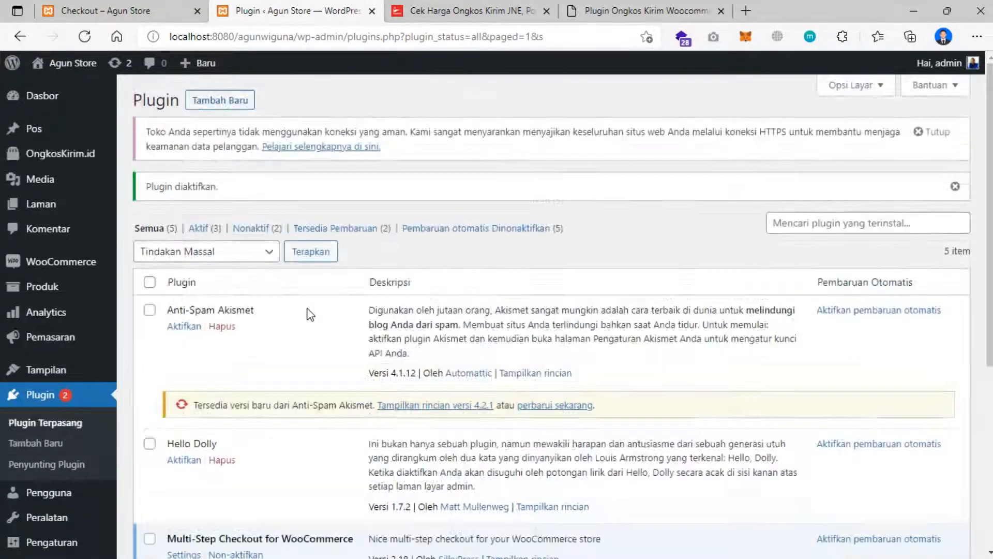
pyautogui.scroll(-3, 306, 311)
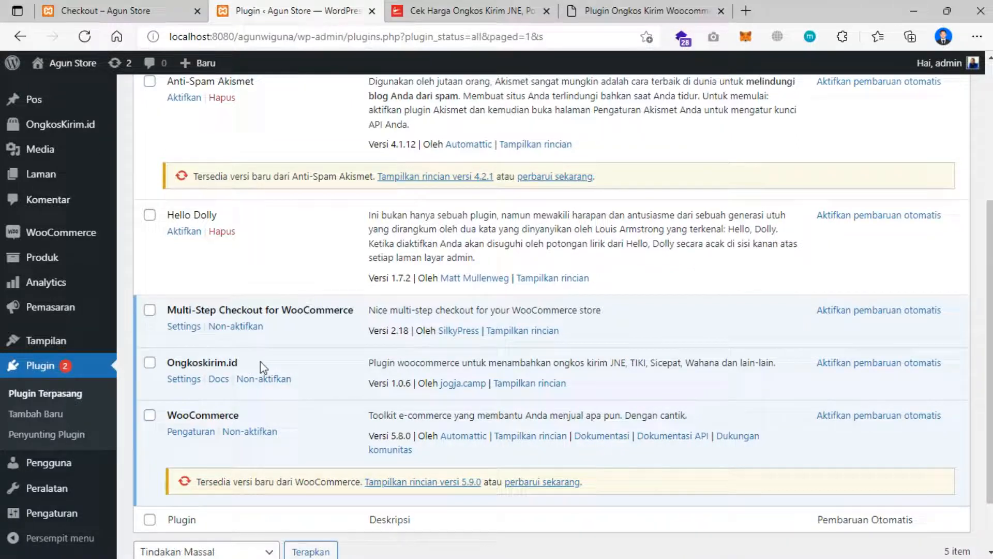
pyautogui.scroll(3, 54, 324)
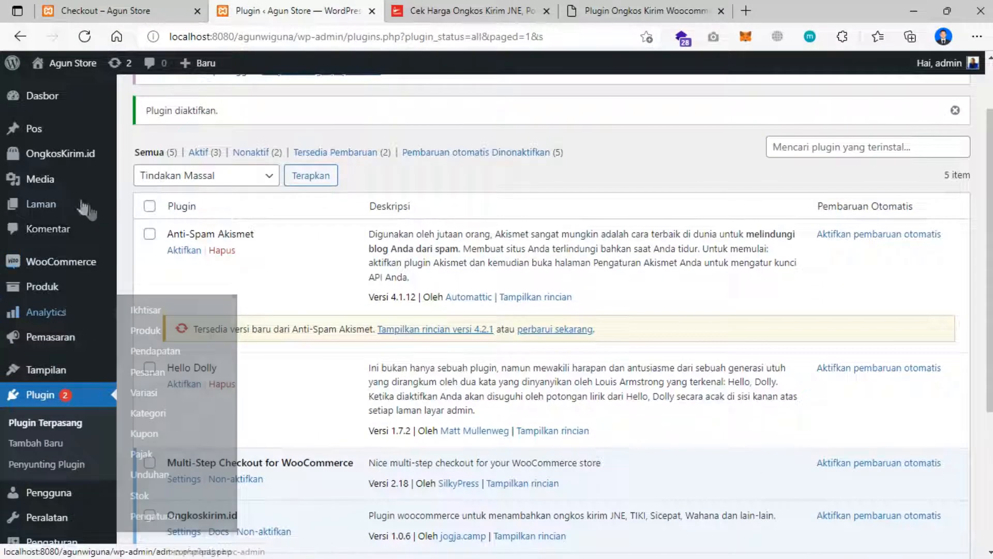
pyautogui.click(69, 155)
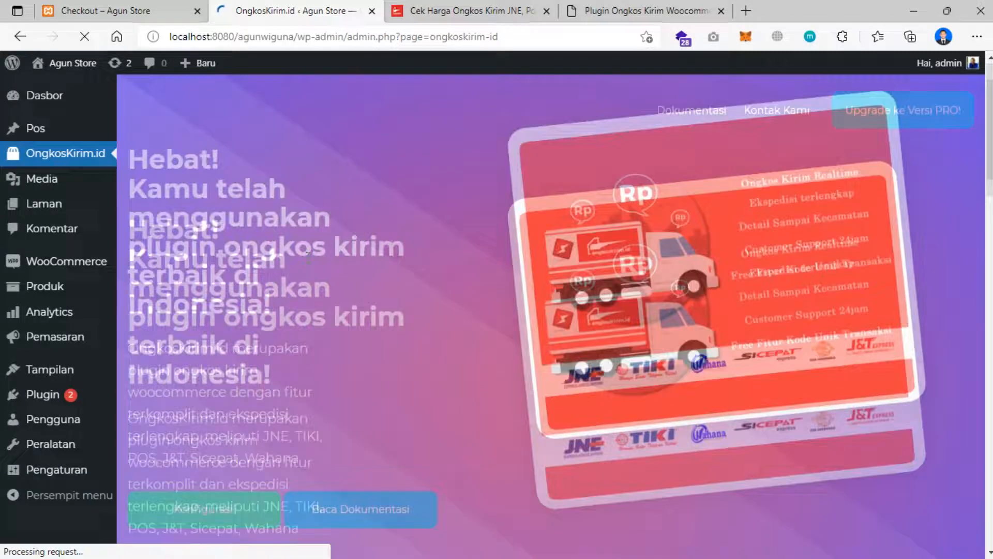
# - Use the Konfigurasi! button to reach the OngkosKirim.id shipping settings and scroll through the courier list
pyautogui.scroll(-5, 300, 261)
pyautogui.scroll(-3, 306, 257)
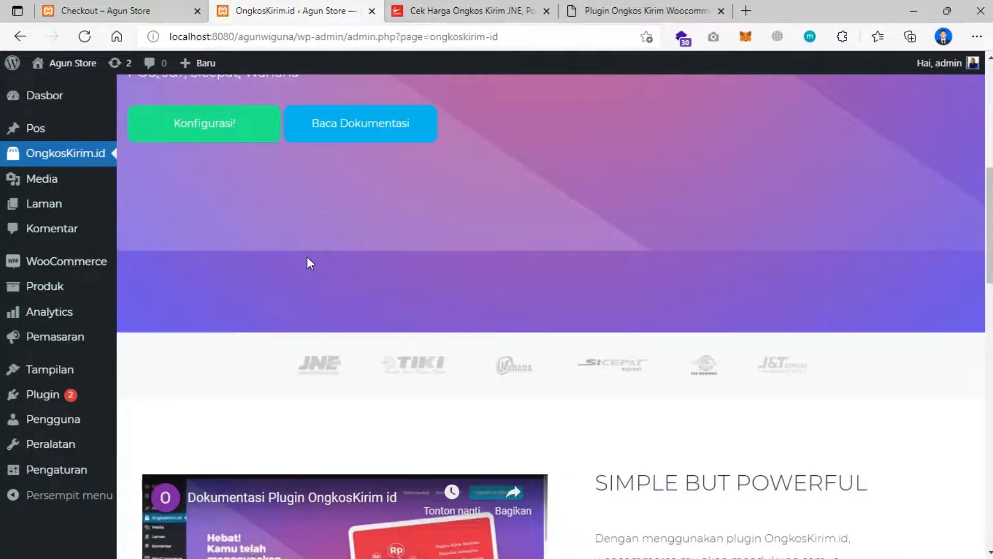
pyautogui.scroll(3, 306, 258)
pyautogui.scroll(2, 216, 244)
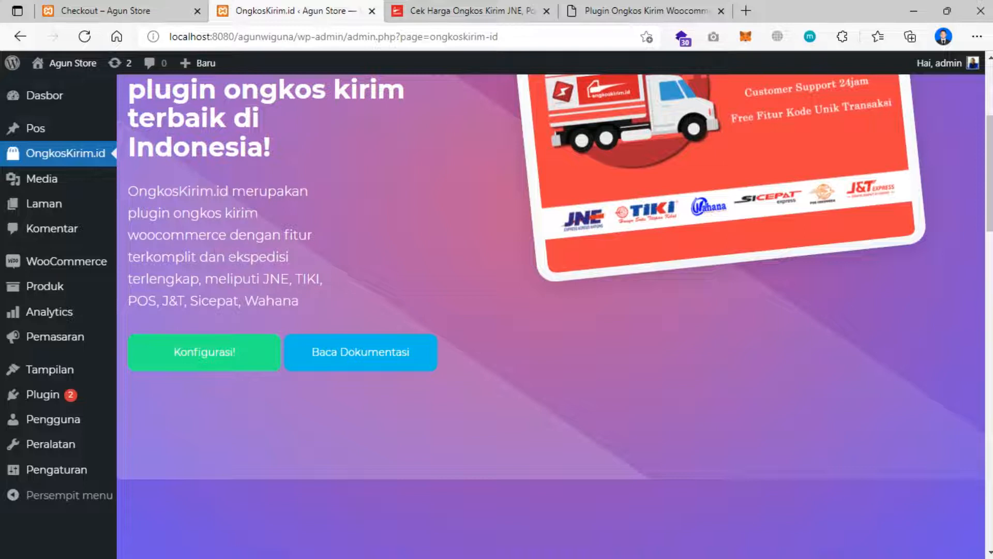
pyautogui.scroll(-2, 243, 277)
pyautogui.click(215, 282)
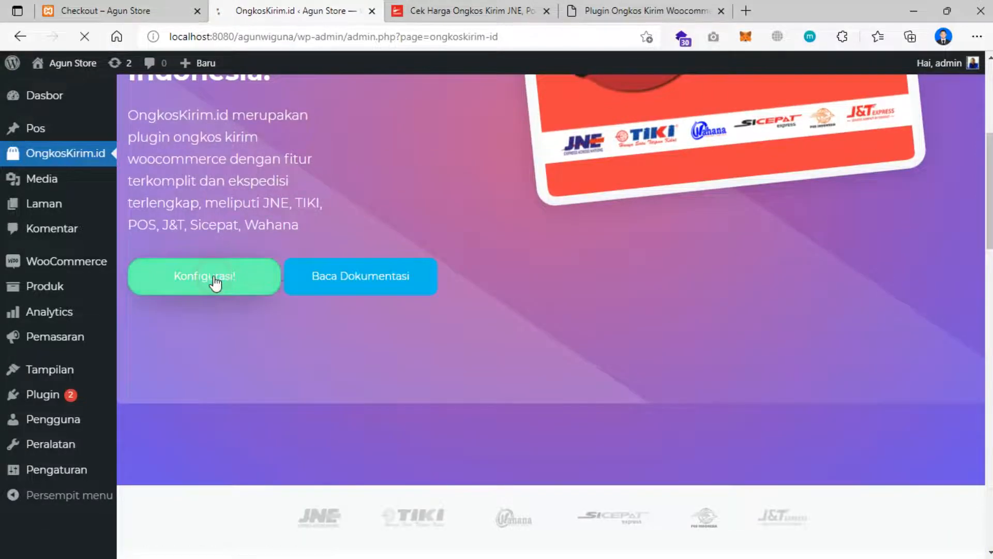
pyautogui.scroll(-1, 262, 305)
pyautogui.scroll(-1, 233, 264)
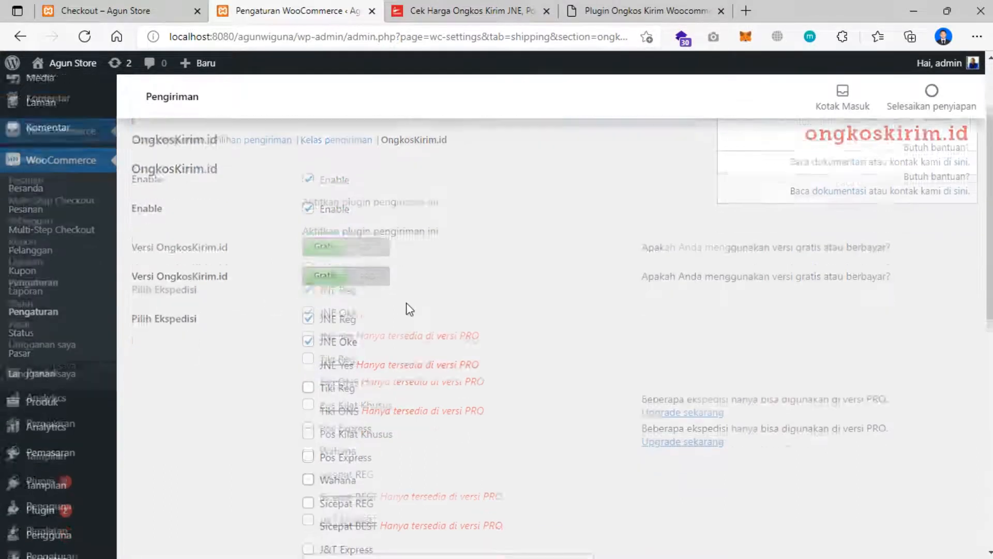
pyautogui.scroll(-1, 409, 305)
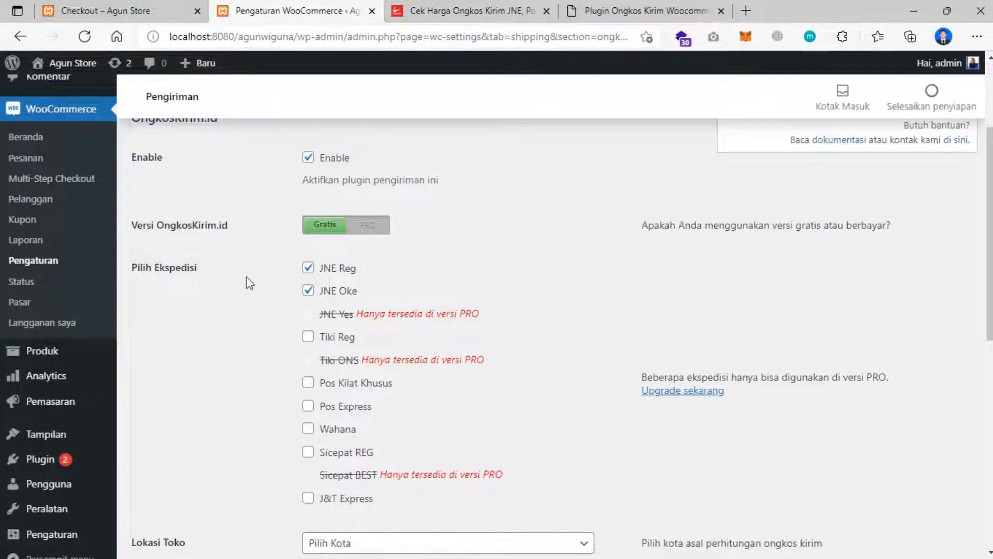
pyautogui.scroll(-1, 308, 288)
# - Tick Tiki Reg, Pos Kilat Khusus, Pos Express, Wahana, Sicepat REG and J&T Express as couriers
pyautogui.click(308, 261)
pyautogui.click(307, 306)
pyautogui.click(308, 330)
pyautogui.click(308, 353)
pyautogui.click(308, 376)
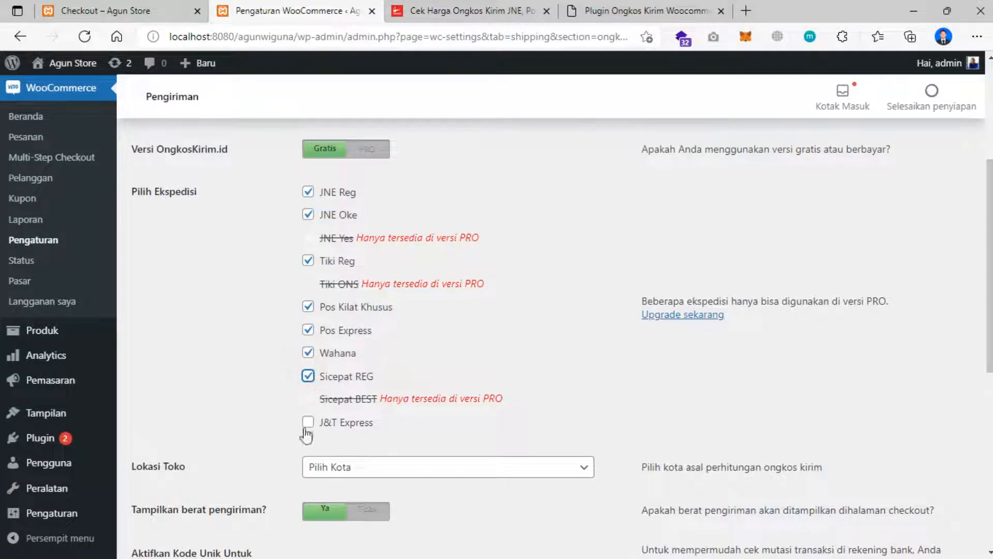
pyautogui.click(307, 422)
# - Untick JNE Oke, Wahana, Pos Express and Pos Kilat Khusus, keeping JNE Reg, Tiki Reg, Sicepat REG, J&T
pyautogui.click(309, 354)
pyautogui.click(308, 354)
pyautogui.click(308, 214)
pyautogui.click(308, 353)
pyautogui.click(309, 330)
pyautogui.click(309, 308)
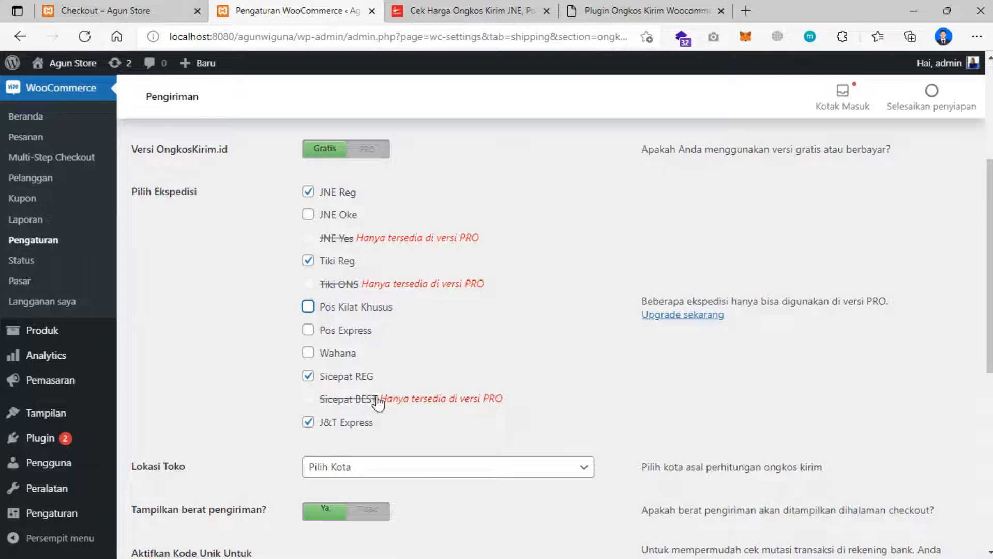
pyautogui.scroll(-3, 394, 405)
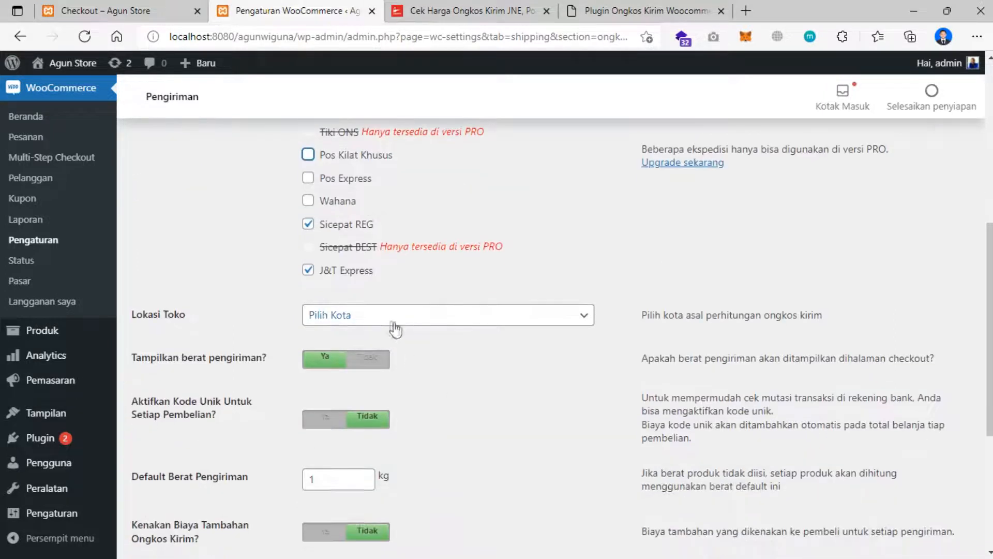
# - Set the Lokasi Toko store location to CIAMIS, KAB.CIAMIS by searching 'CIAMIS'
pyautogui.click(395, 326)
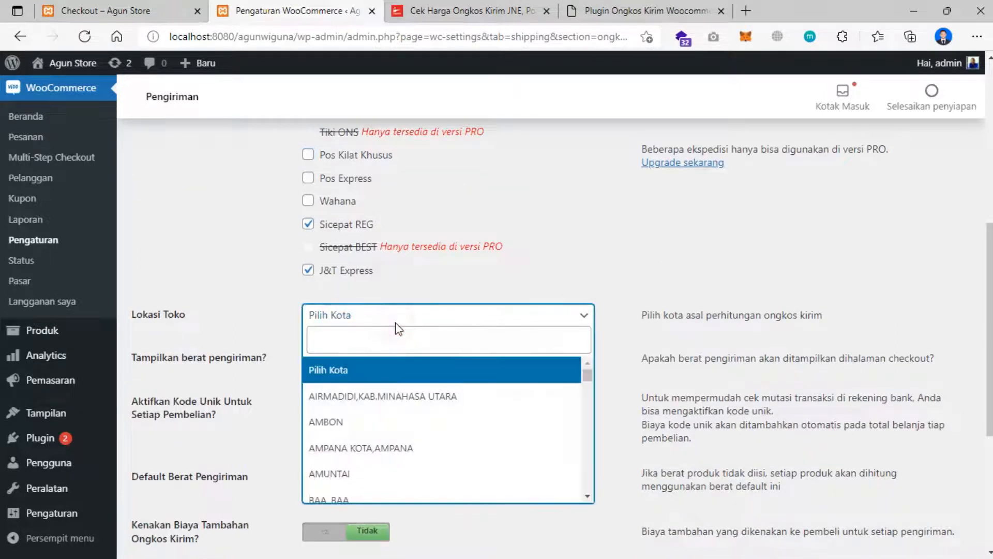
pyautogui.click(373, 338)
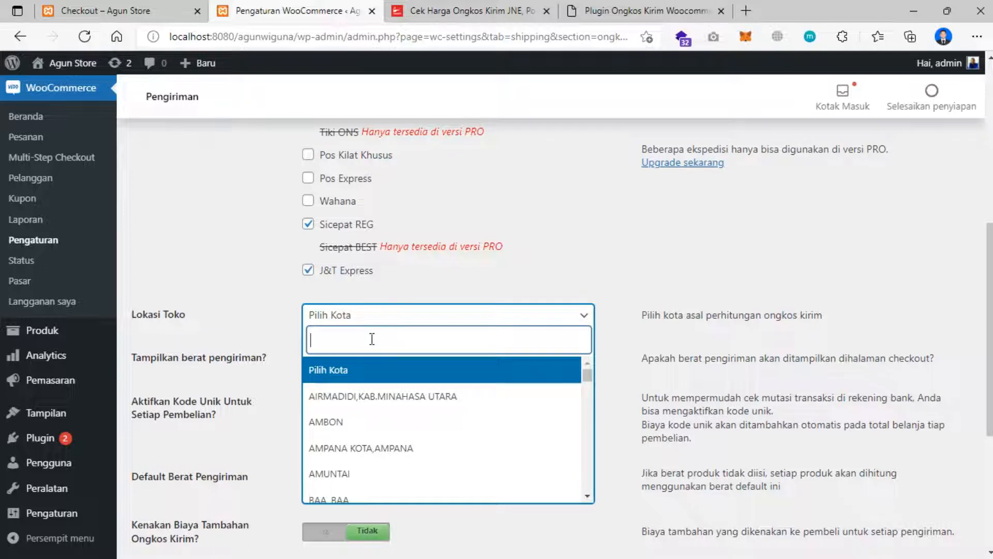
pyautogui.write('CIAMIS')
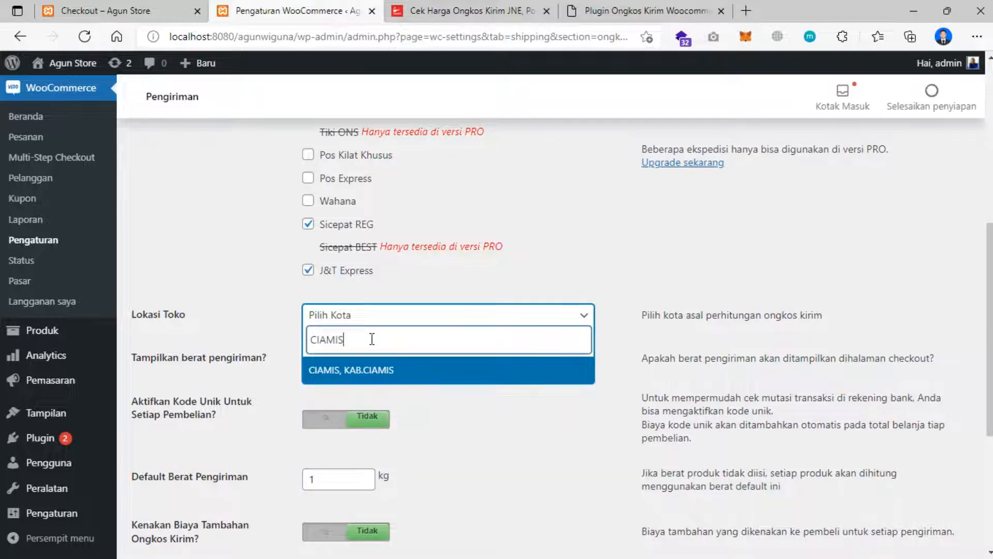
pyautogui.click(406, 369)
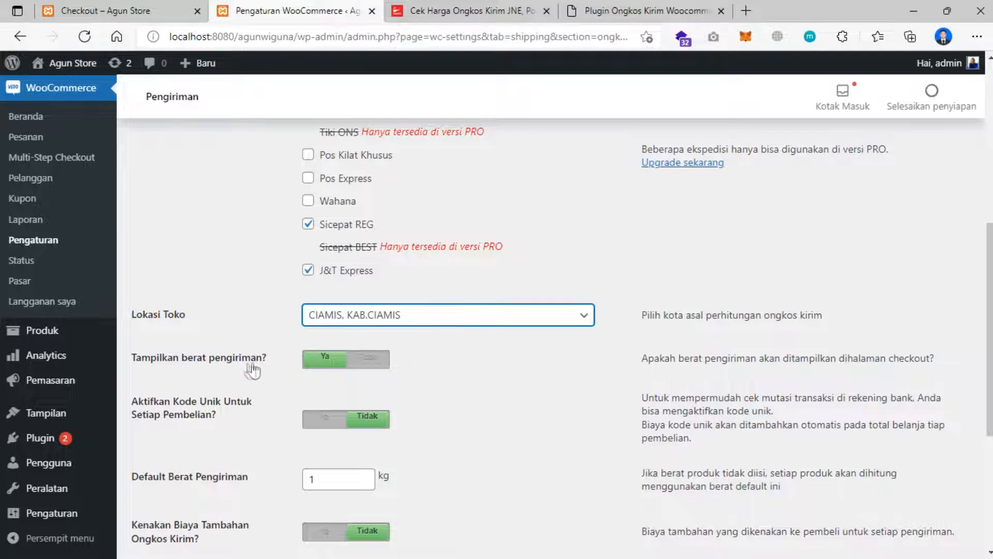
# - Save the OngkosKirim.id settings with Simpan perubahan
pyautogui.scroll(-1, 390, 371)
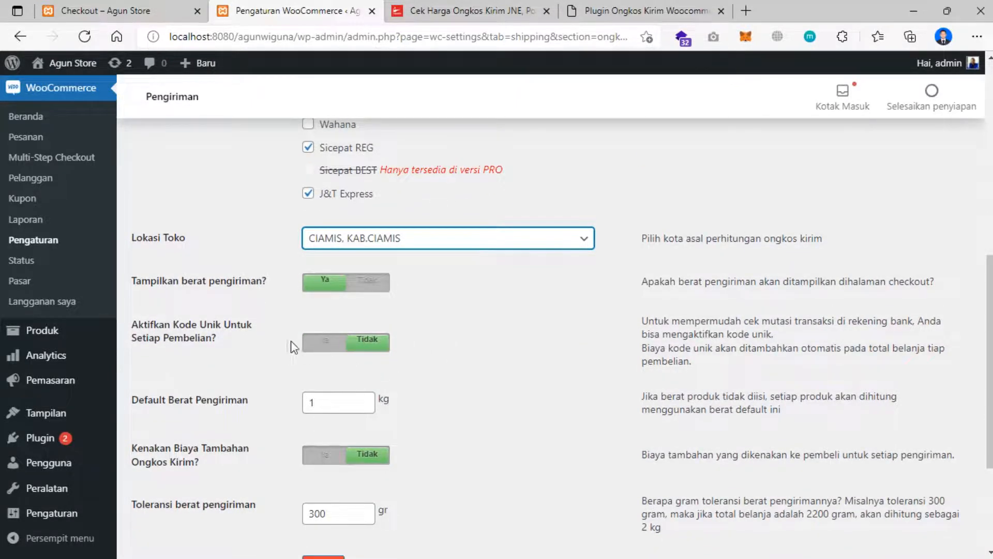
pyautogui.scroll(-1, 294, 353)
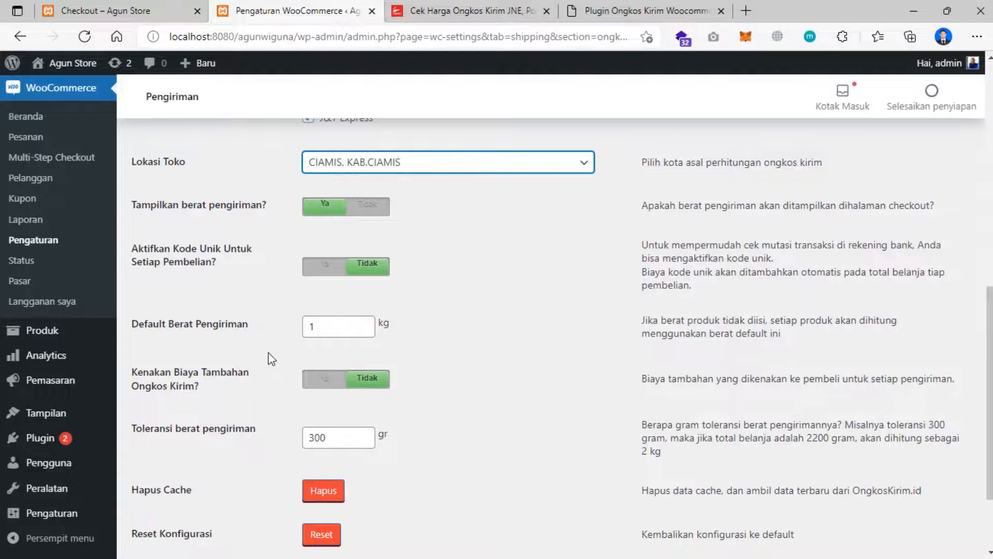
pyautogui.scroll(-1, 270, 358)
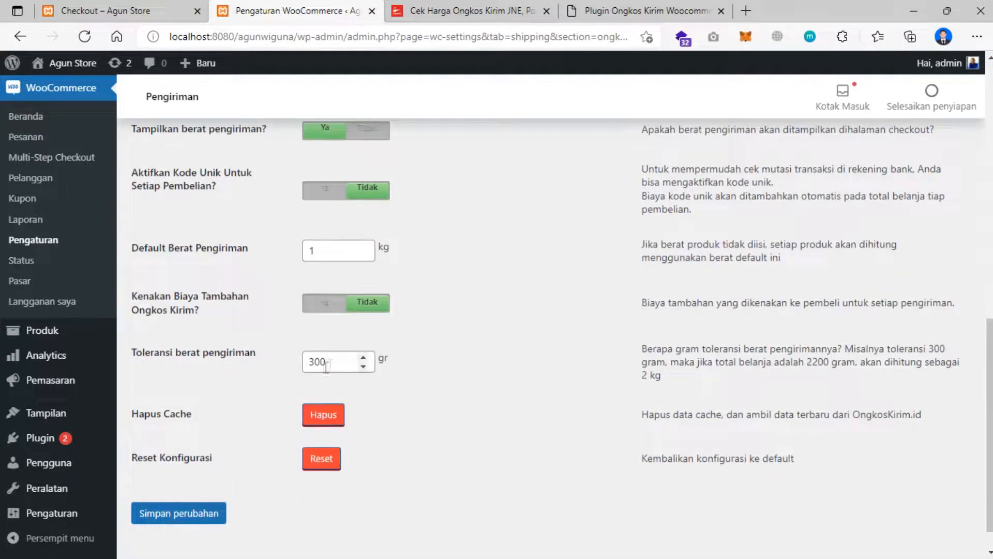
pyautogui.scroll(2, 231, 362)
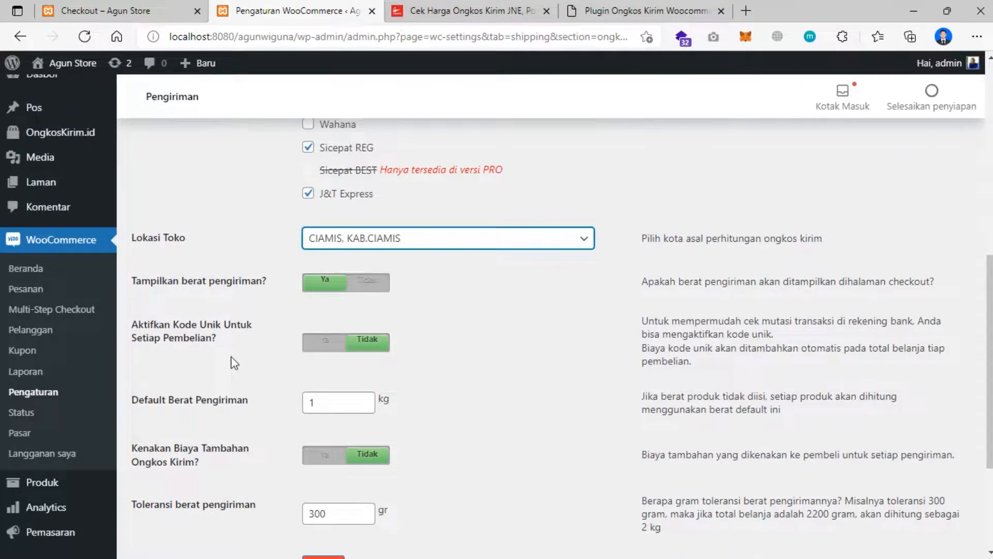
pyautogui.scroll(-3, 234, 362)
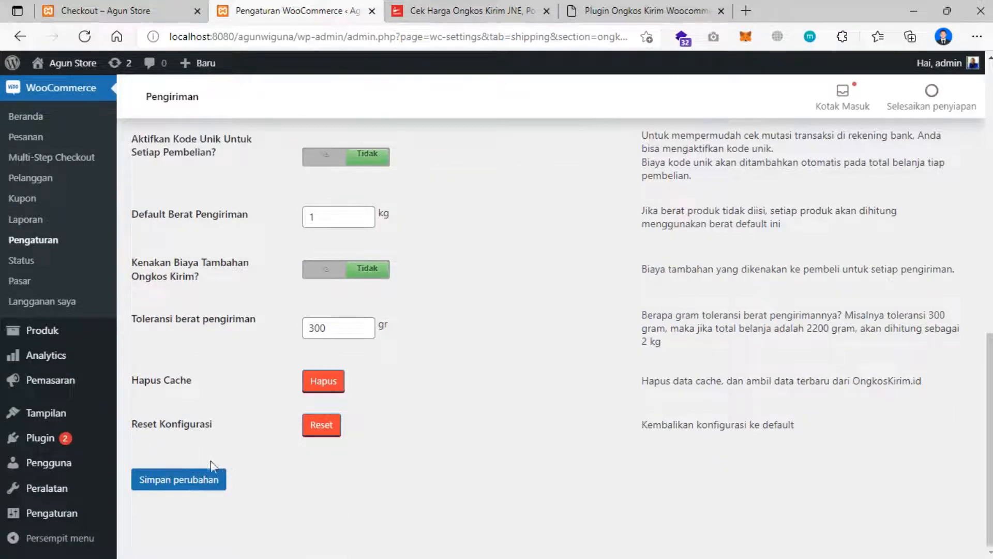
pyautogui.click(189, 479)
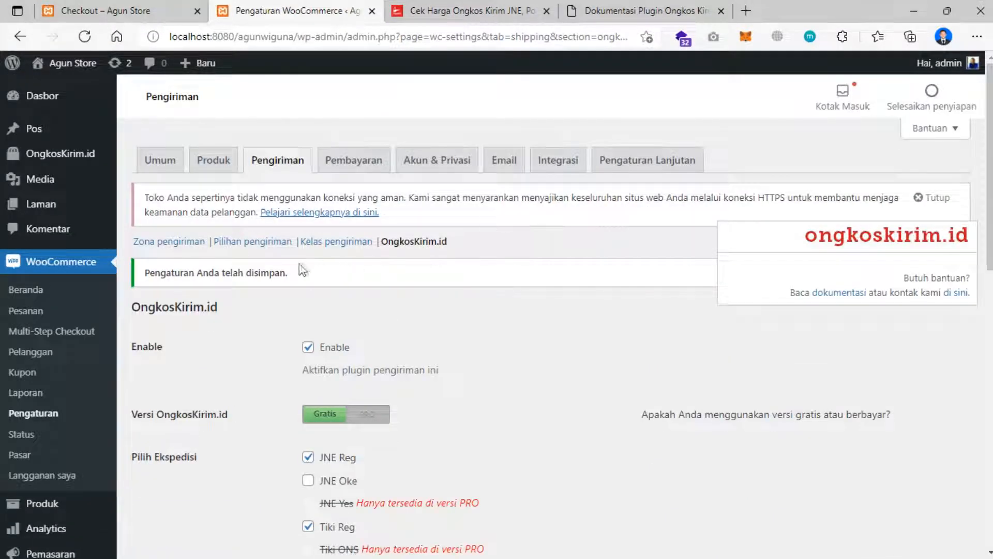
# - Review the saved settings, then return to 'Checkout – Agun Store' and go to the Beranda home page
pyautogui.scroll(-8, 307, 230)
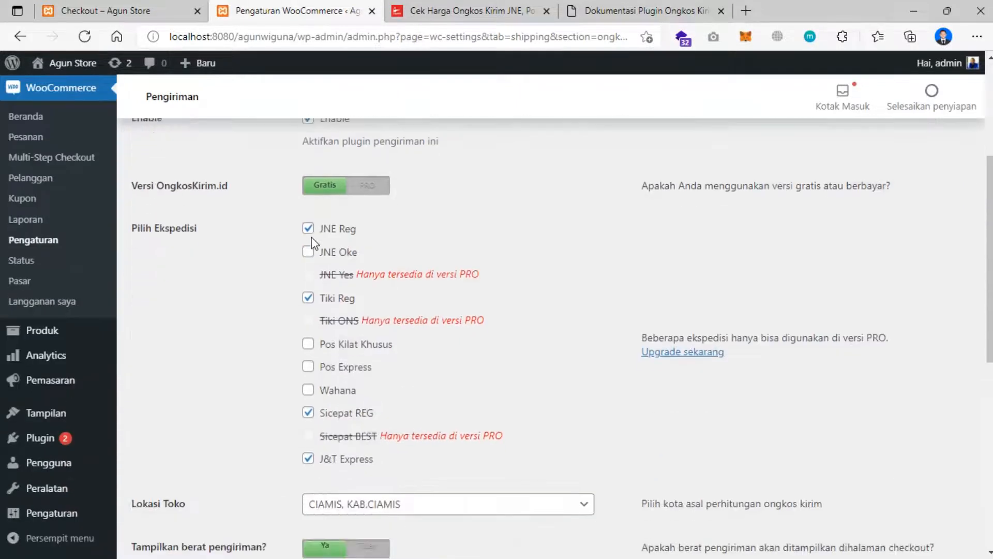
pyautogui.scroll(-4, 314, 240)
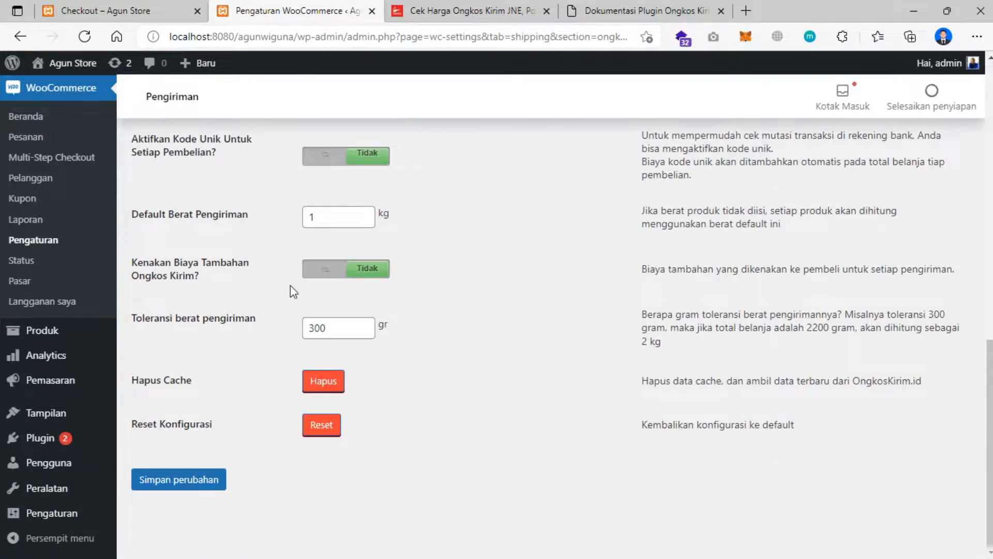
pyautogui.scroll(13, 255, 275)
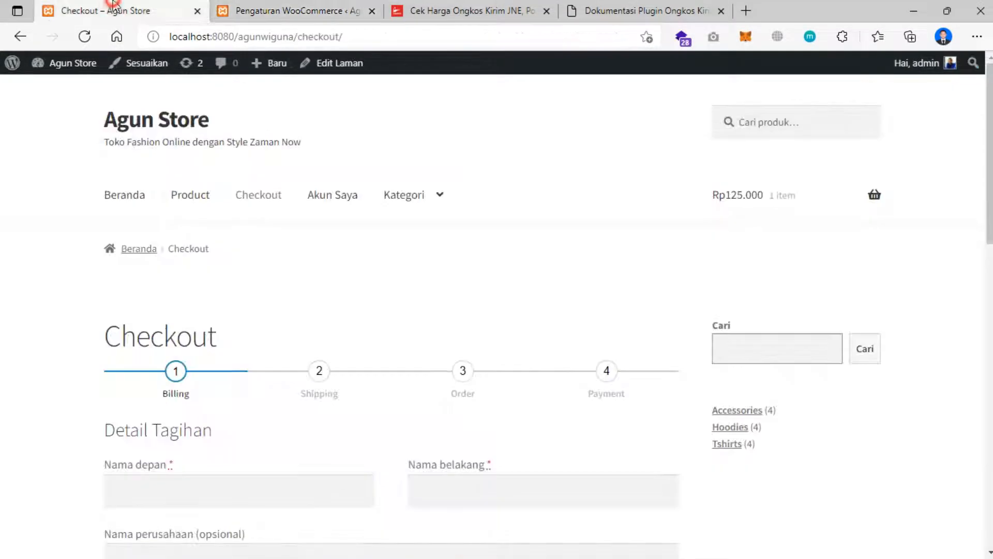
pyautogui.click(114, 10)
pyautogui.click(128, 205)
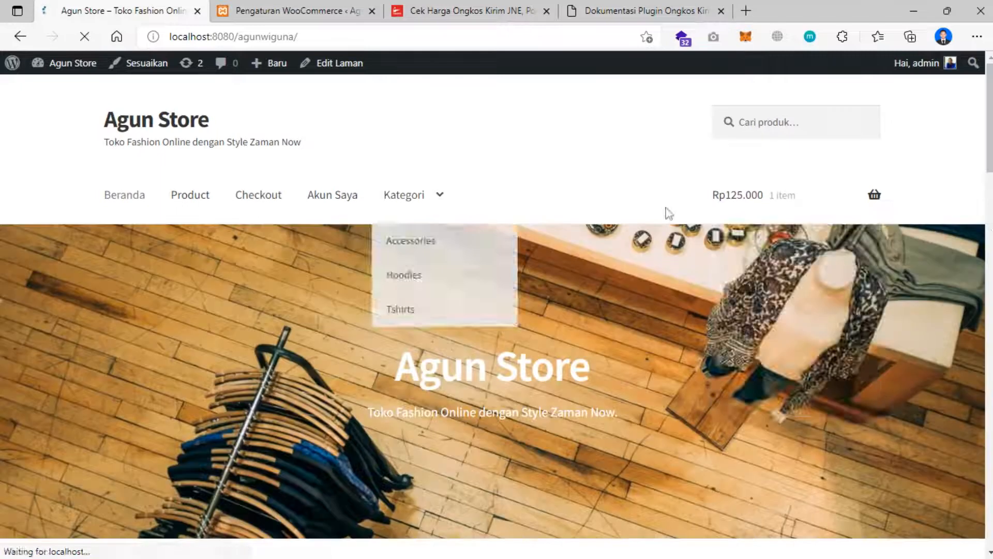
# - View the cart with the Rp125.000 item and proceed via Lanjutkan ke Checkout to the Detail Tagihan form
pyautogui.moveTo(757, 207)
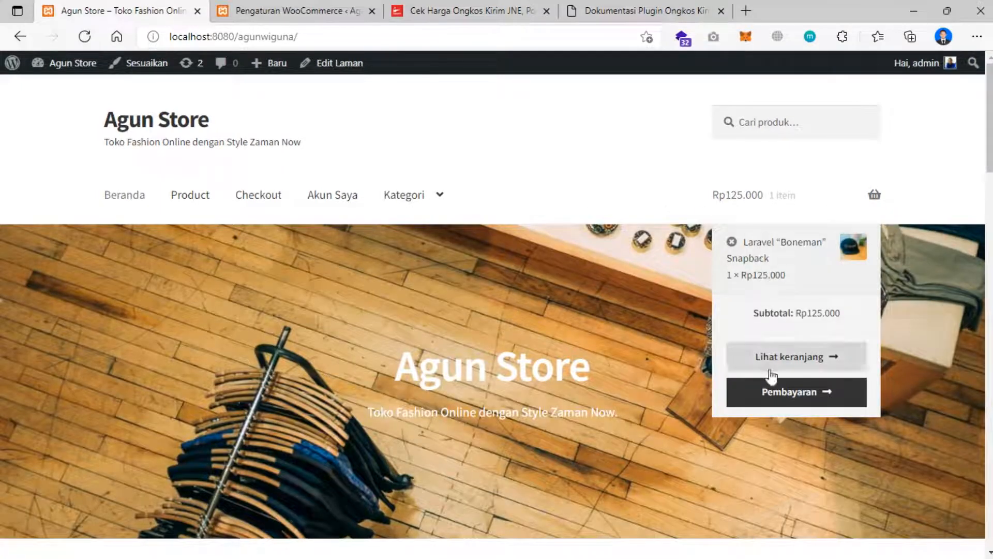
pyautogui.click(786, 366)
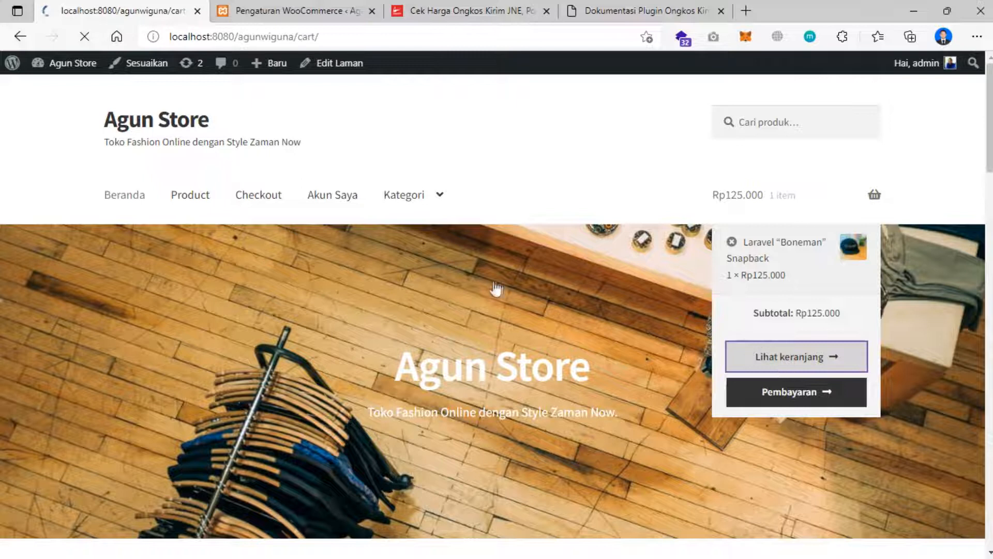
pyautogui.scroll(-2, 489, 288)
pyautogui.scroll(-4, 486, 295)
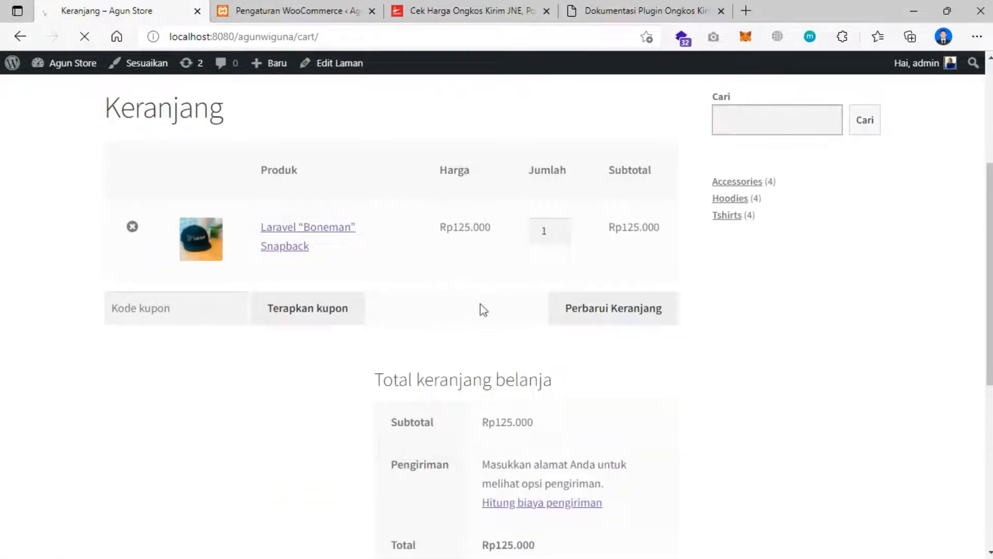
pyautogui.scroll(-3, 475, 308)
pyautogui.click(505, 387)
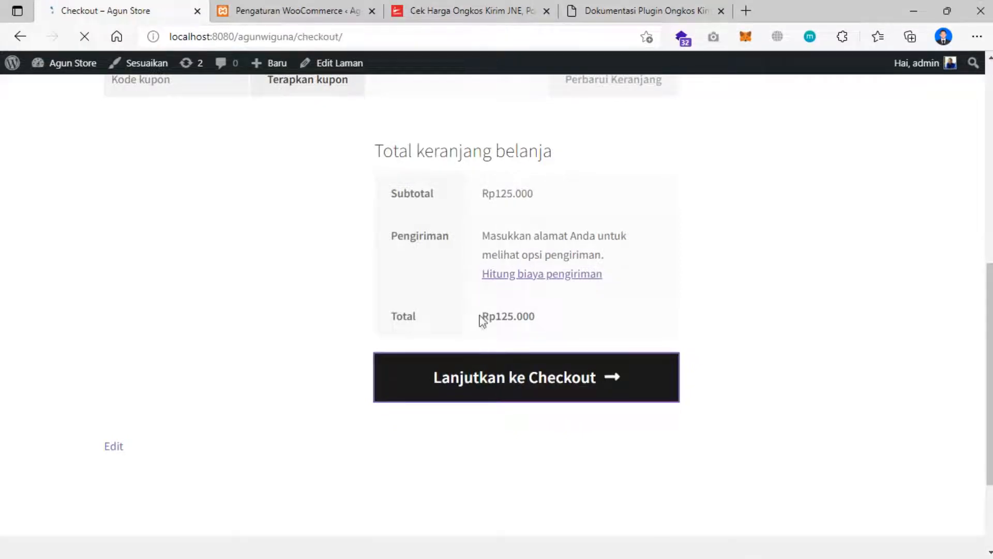
pyautogui.scroll(-4, 430, 326)
# - Enter the customer's first and last name, then advance through Billing and Shipping to the Order step
pyautogui.click(230, 265)
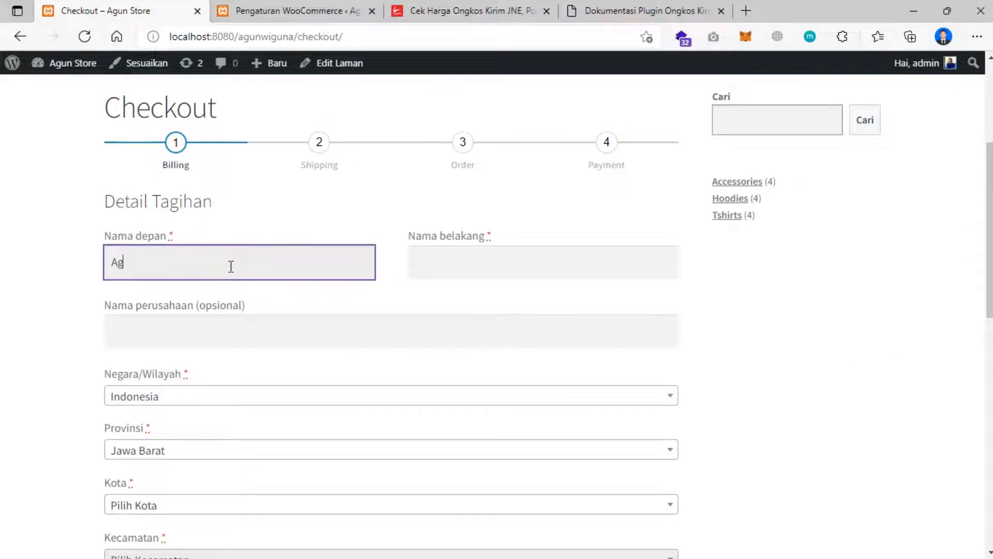
pyautogui.press('Tab')
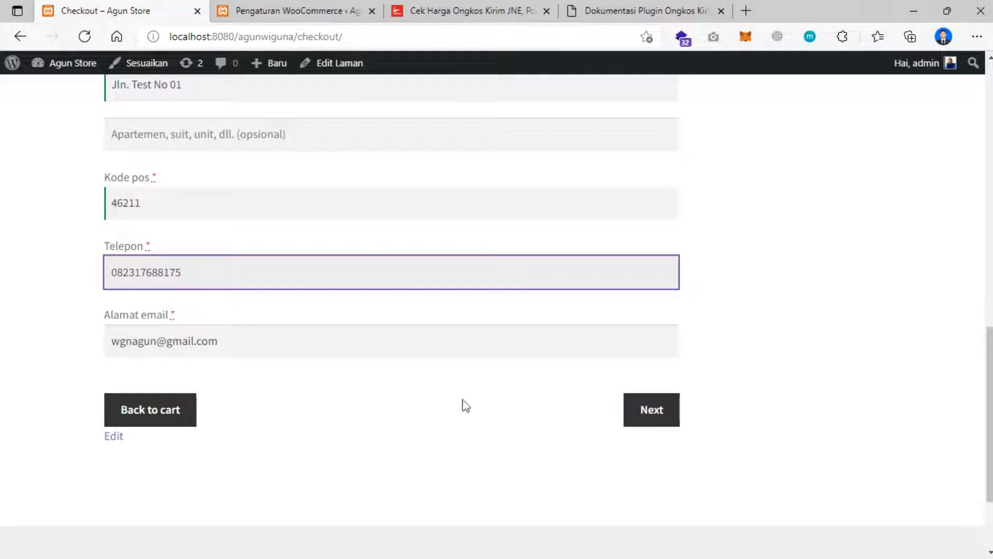
pyautogui.click(652, 421)
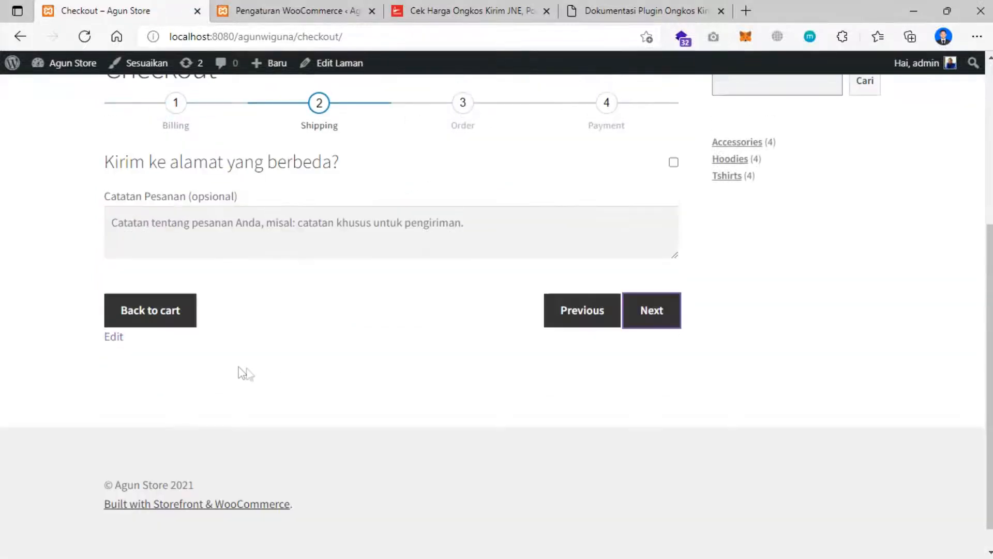
pyautogui.scroll(2, 333, 307)
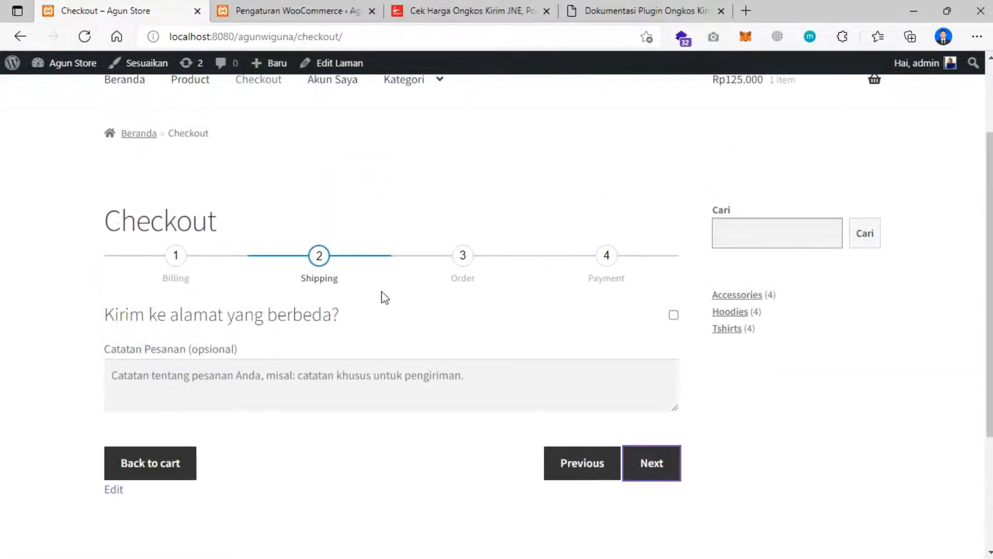
pyautogui.scroll(-1, 353, 344)
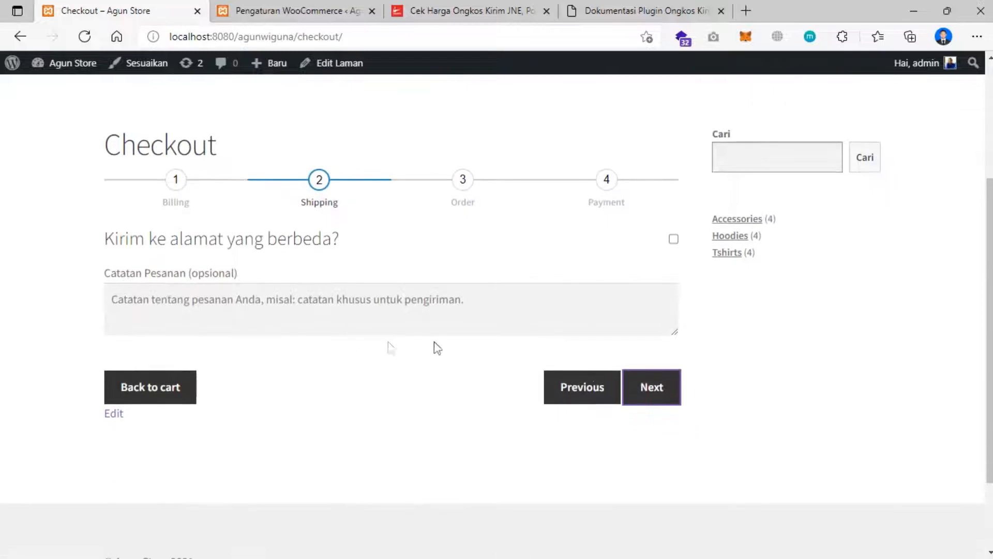
pyautogui.click(652, 388)
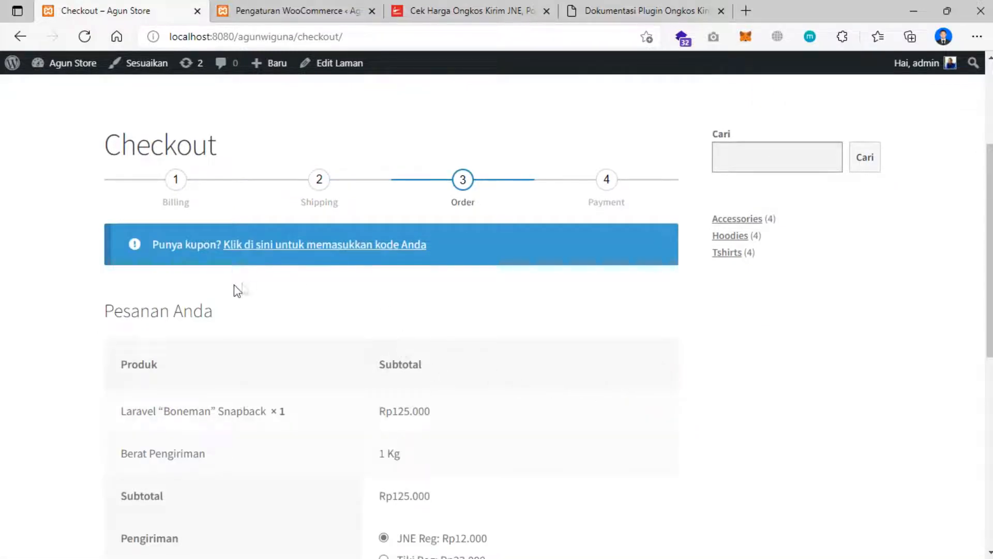
pyautogui.scroll(-2, 244, 288)
pyautogui.scroll(-1, 336, 290)
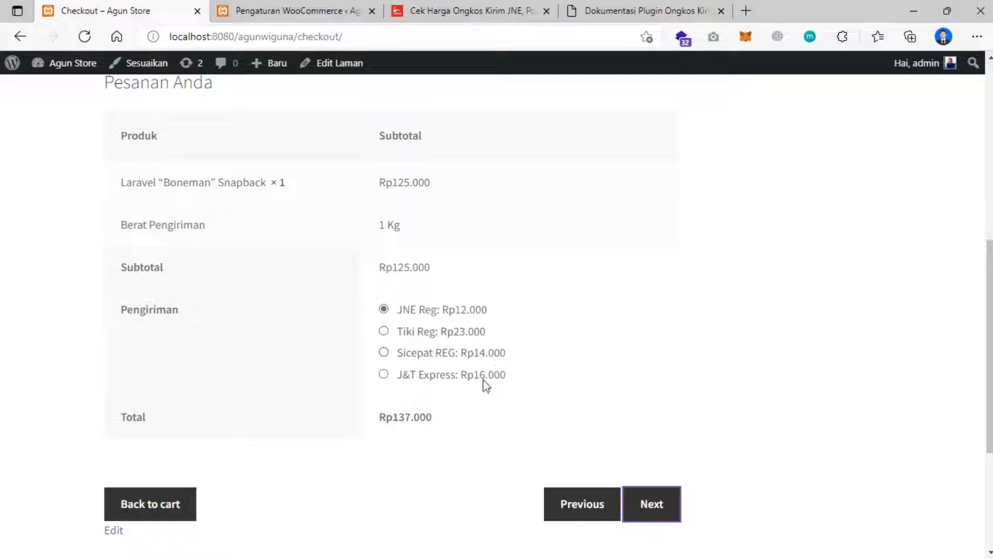
pyautogui.scroll(5, 437, 380)
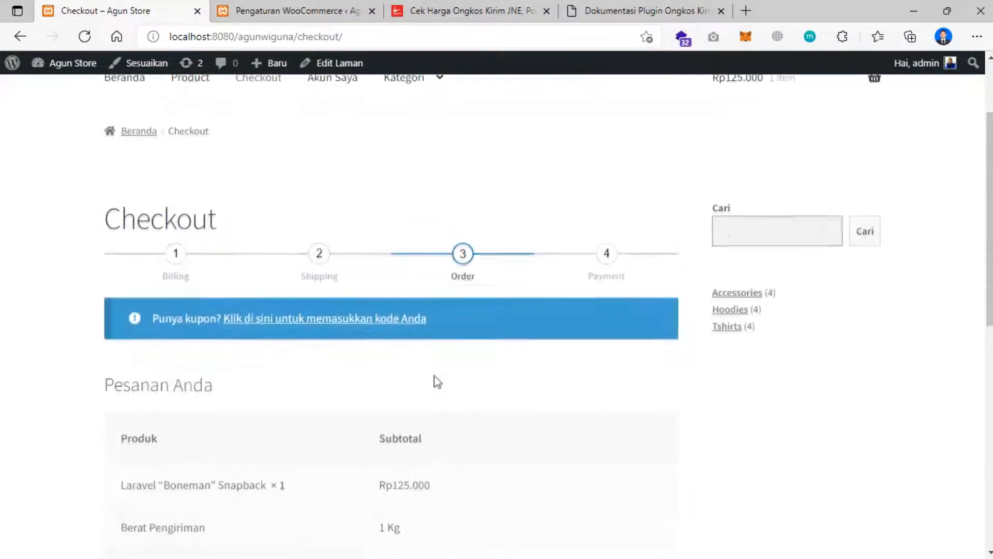
pyautogui.scroll(2, 434, 378)
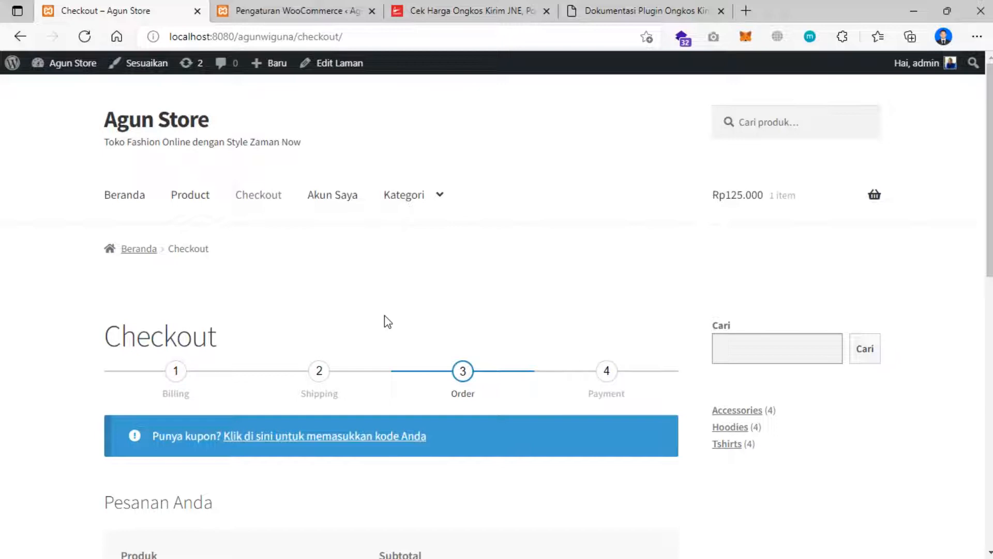
pyautogui.scroll(-3, 511, 240)
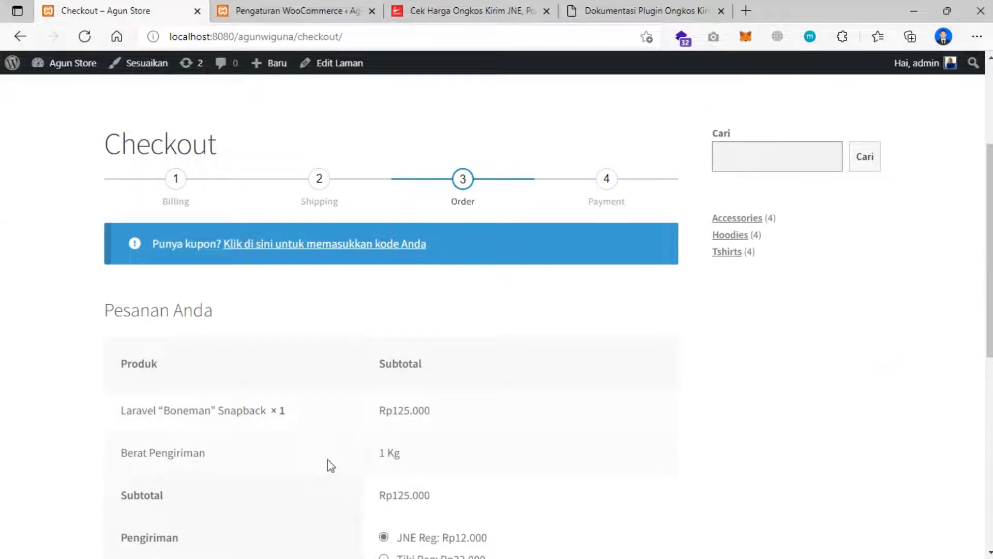
pyautogui.moveTo(251, 557)
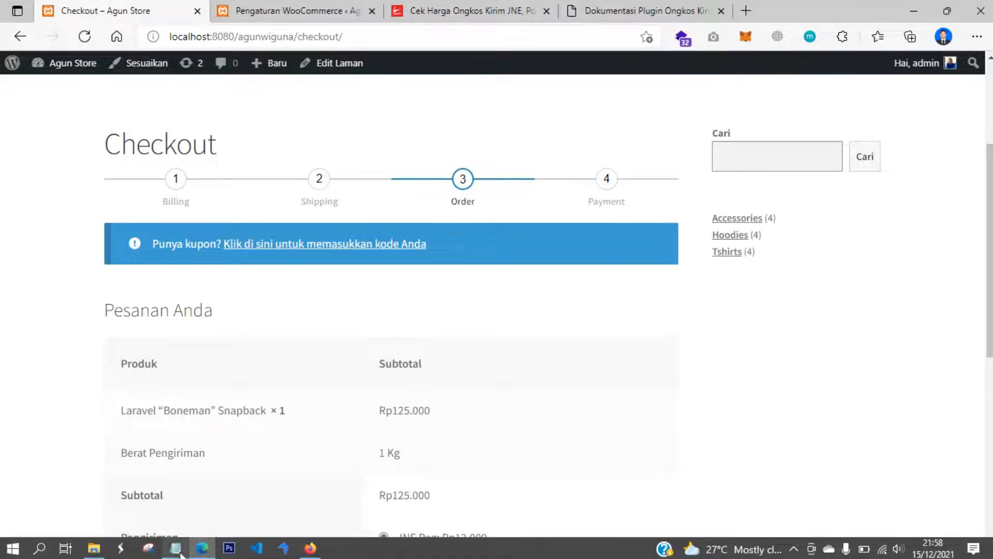
pyautogui.click(177, 549)
pyautogui.click(412, 245)
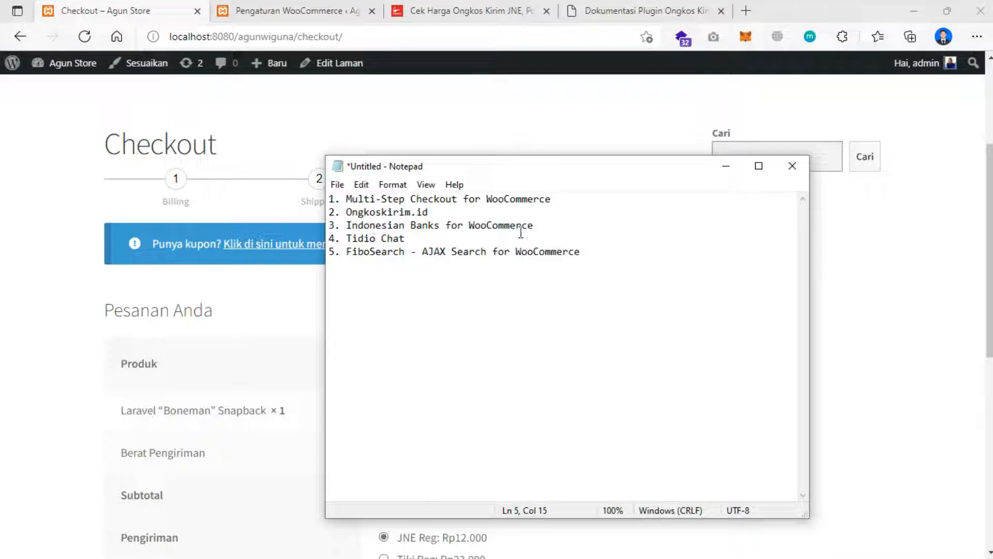
pyautogui.click(79, 325)
pyautogui.scroll(-5, 414, 318)
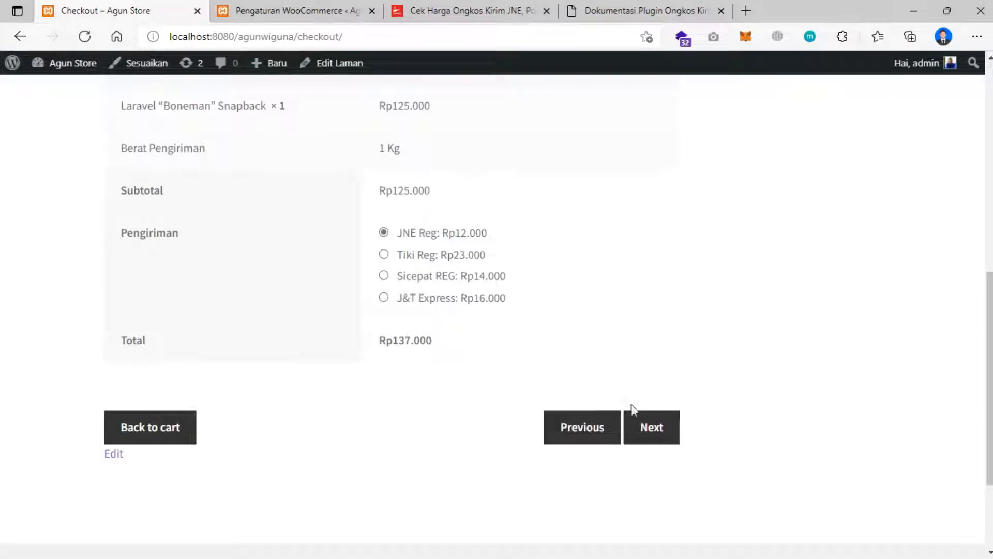
# - Move from the Order step to step 4 Payment, which shows no payment method for the province
pyautogui.click(652, 432)
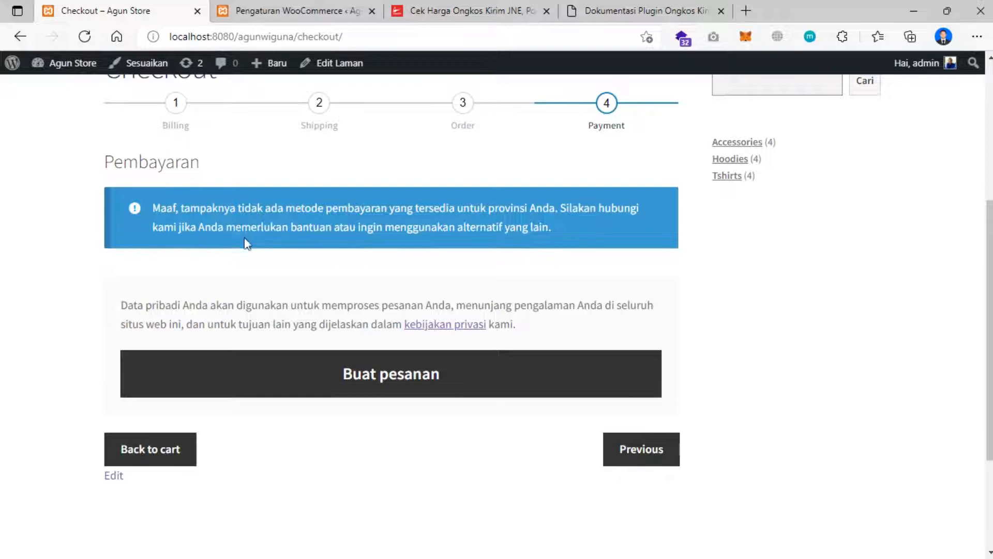
pyautogui.scroll(4, 247, 242)
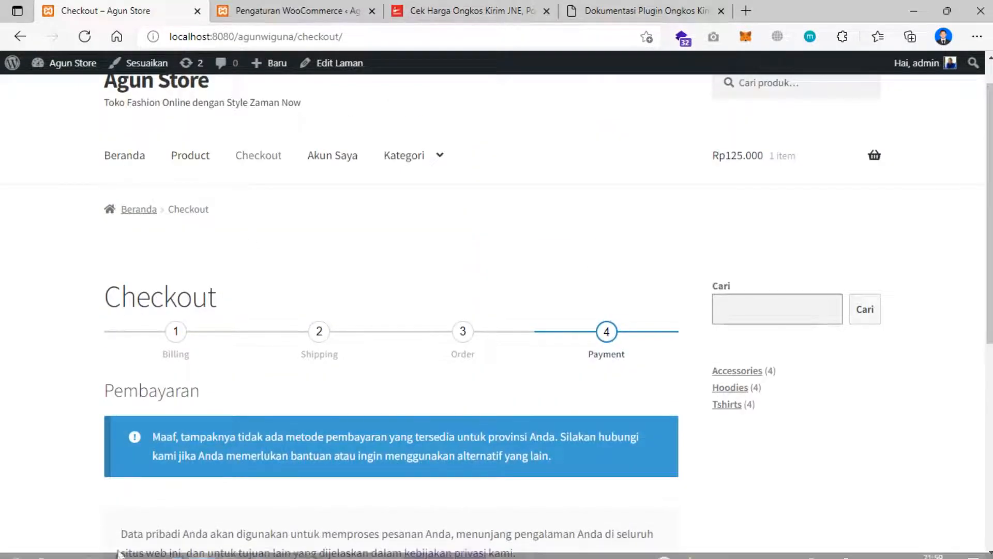
# - Select 'Indonesian Banks for WooCommerce' in the Notepad plugin list, then return to the Pengaturan WooCommerce tab
pyautogui.click(170, 550)
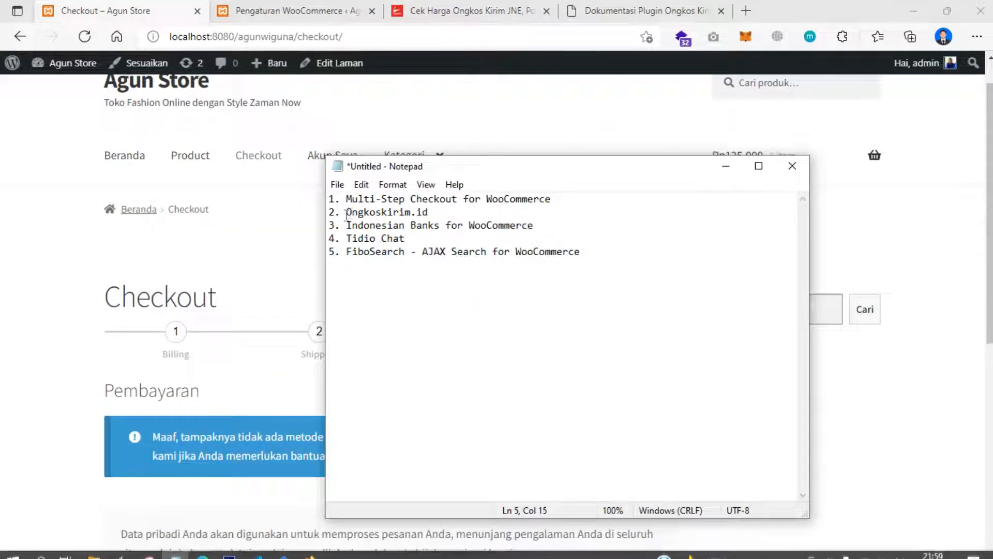
pyautogui.click(362, 238)
pyautogui.moveTo(346, 225); pyautogui.dragTo(540, 226)
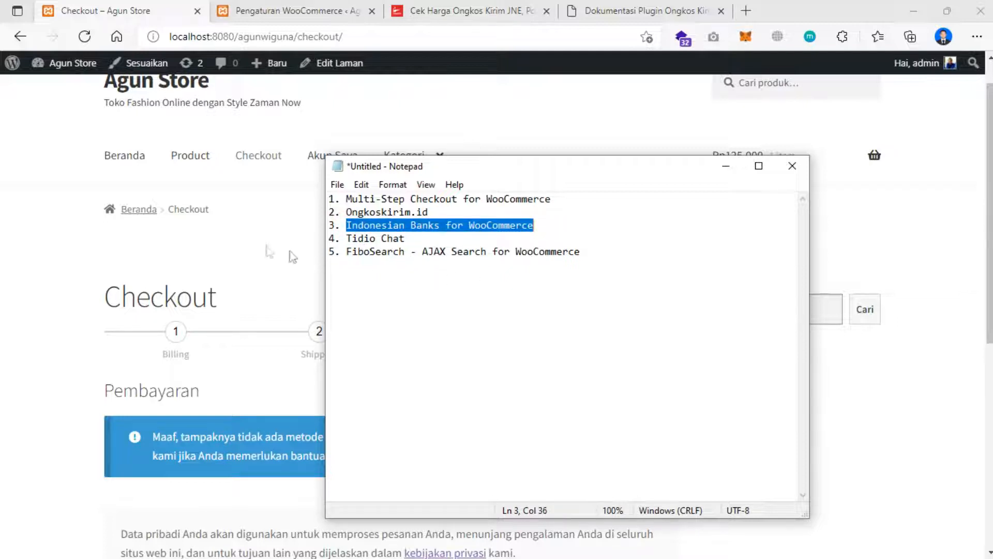
pyautogui.click(224, 238)
pyautogui.click(322, 6)
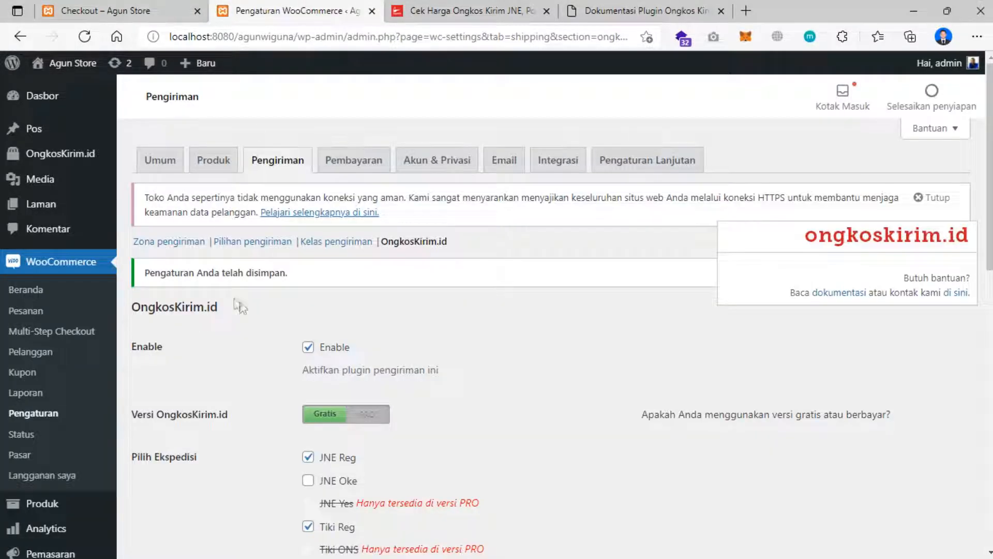
# - Open Plugin > Tambah Baru (Add Plugins) and bring the Notepad plugin list forward
pyautogui.scroll(-4, 52, 362)
pyautogui.moveTo(46, 438)
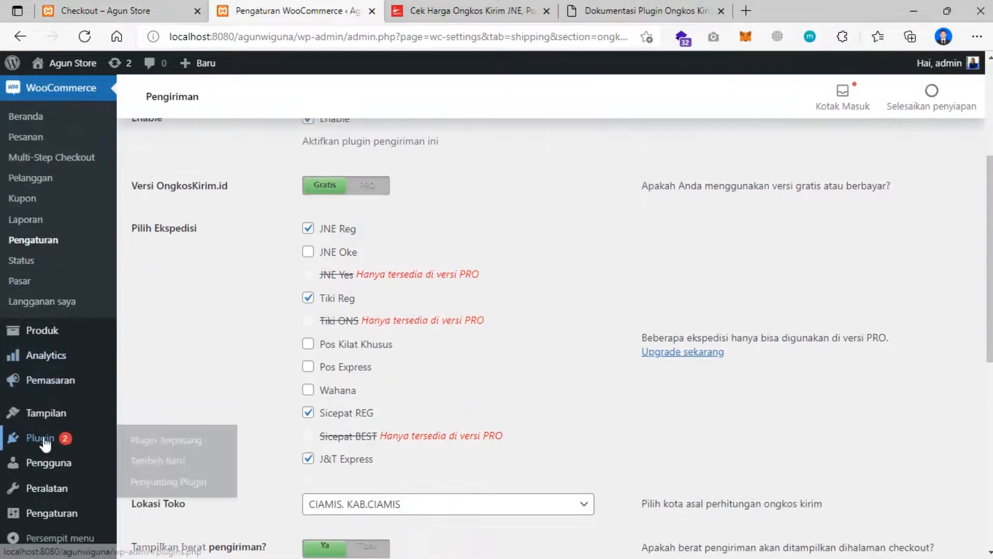
pyautogui.click(162, 464)
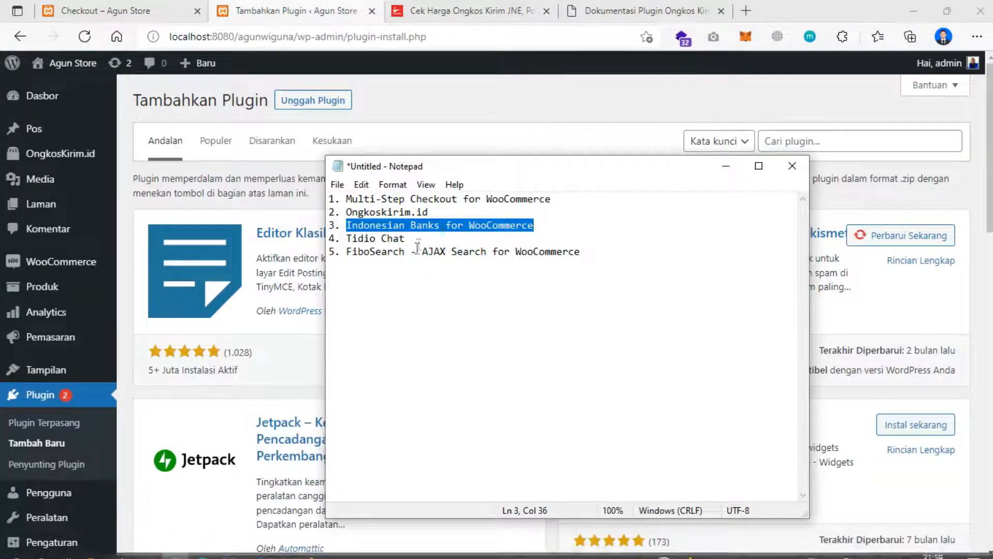
pyautogui.click(411, 246)
# - Search for 'Indonesian Banks for WooCommerce', then install and activate version 0.1.4
pyautogui.moveTo(535, 225); pyautogui.dragTo(346, 226)
pyautogui.hotkey('ctrl', 'c')
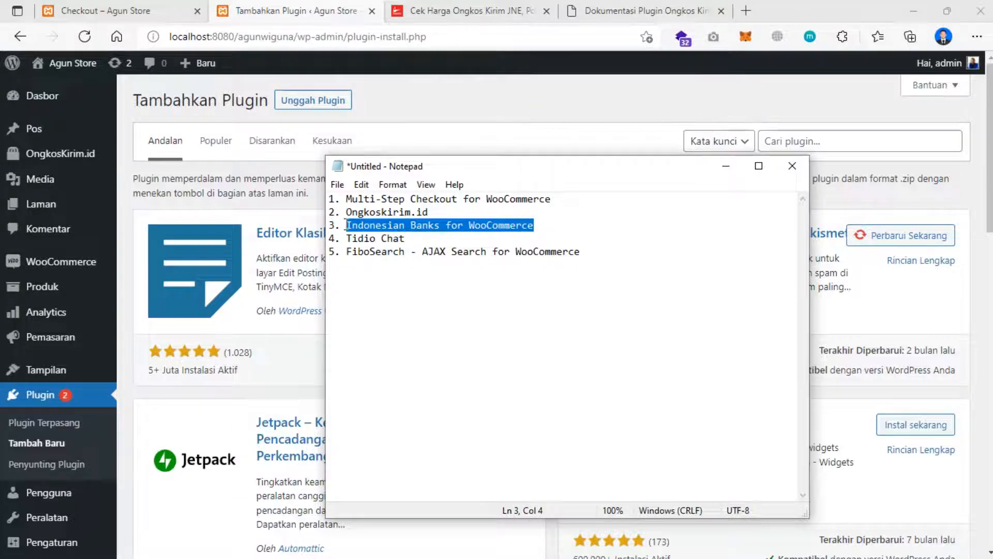
pyautogui.click(778, 138)
pyautogui.hotkey('ctrl', 'v')
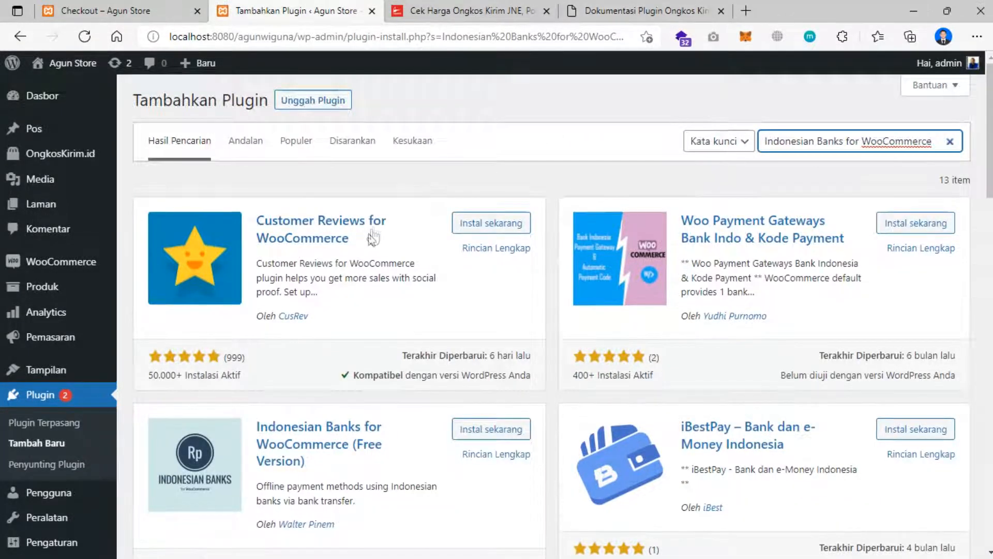
pyautogui.scroll(-2, 369, 244)
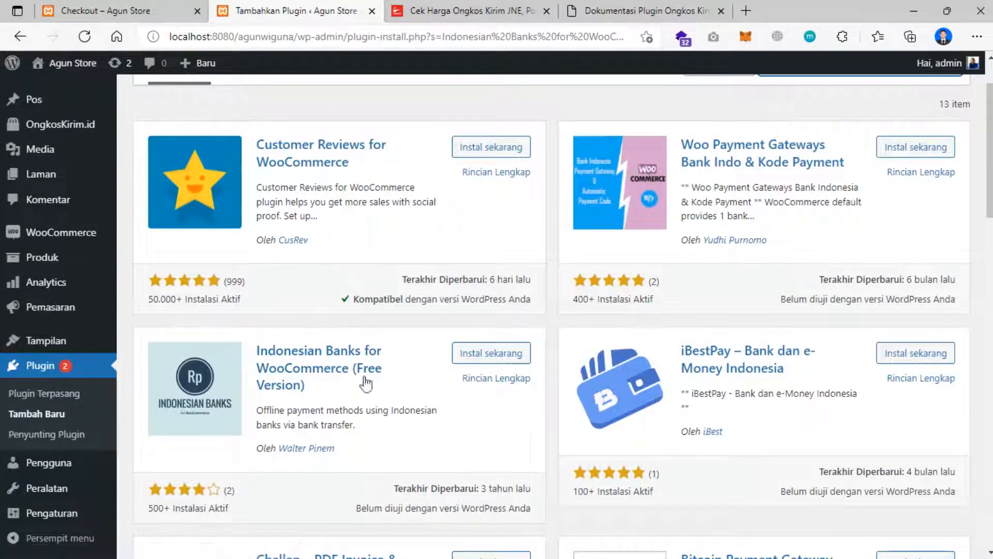
pyautogui.click(482, 354)
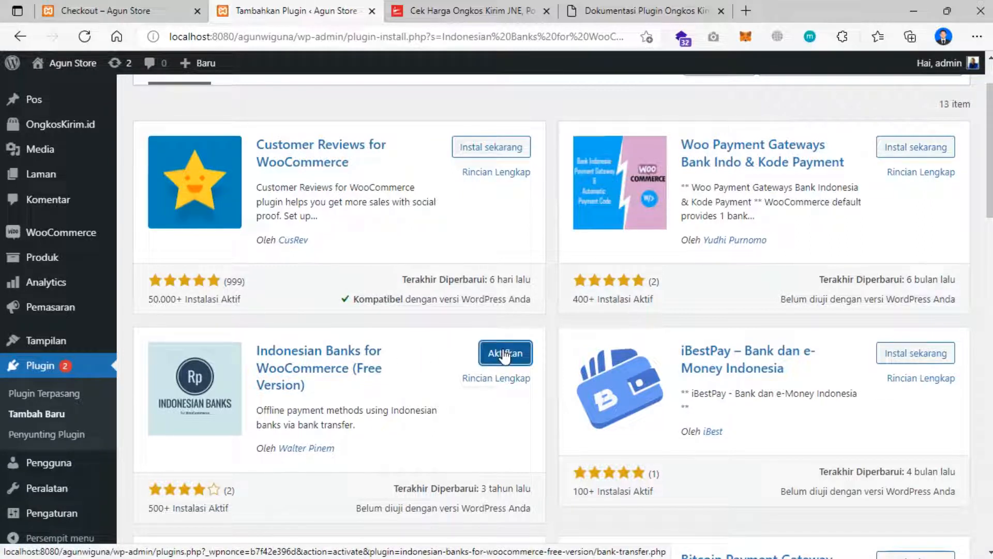
pyautogui.click(505, 354)
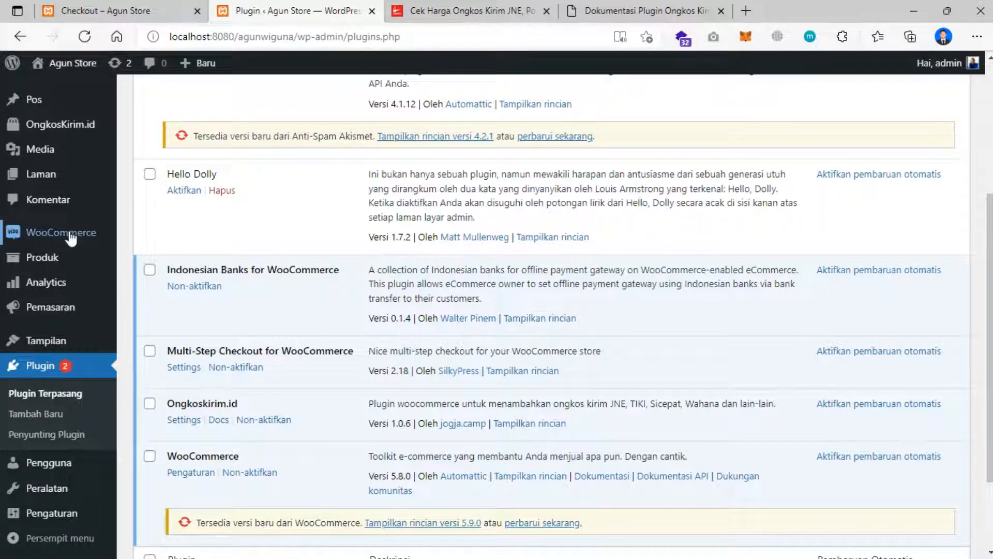
# - In WooCommerce Settings > Payments, switch off Bank Mandiri, leaving Bank BNI and Bank BRI enabled
pyautogui.moveTo(72, 239)
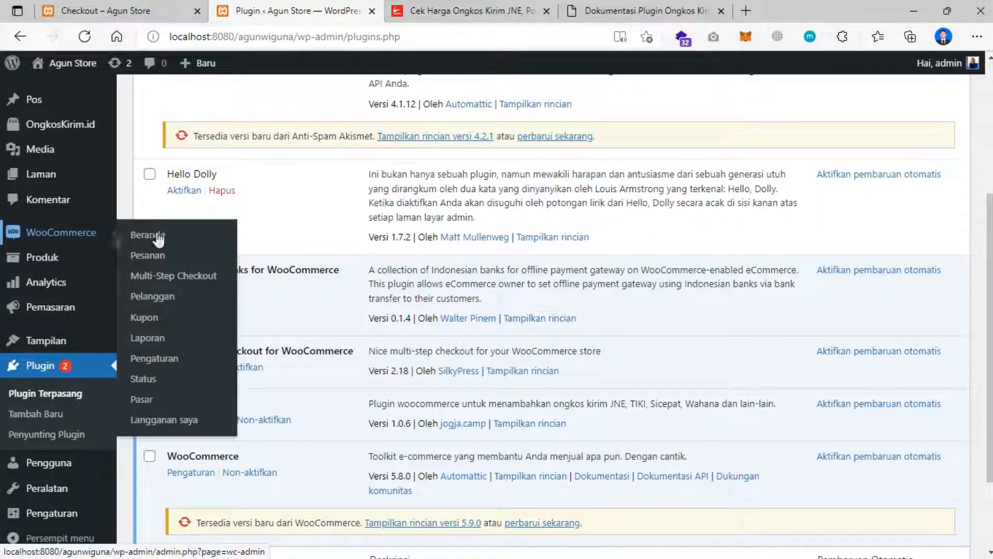
pyautogui.click(155, 362)
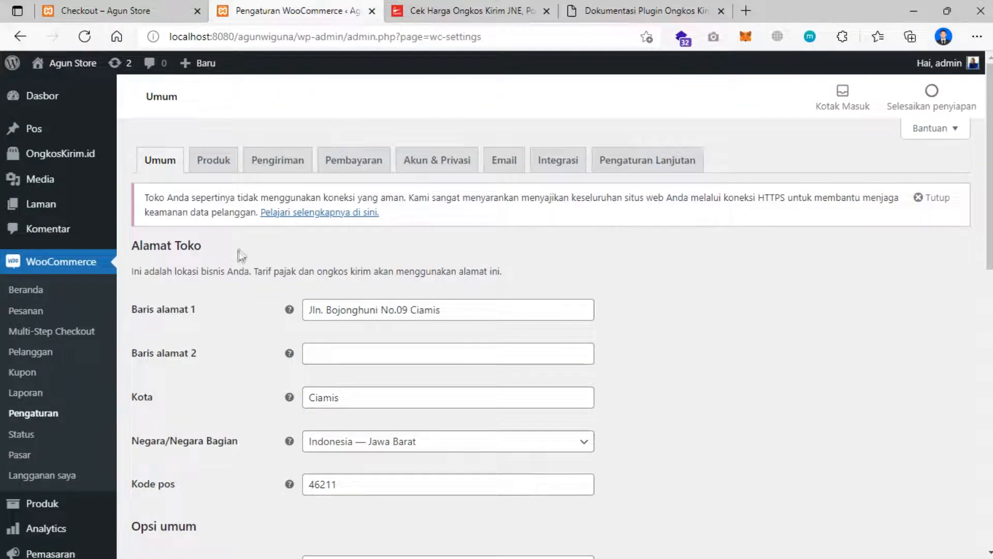
pyautogui.click(353, 160)
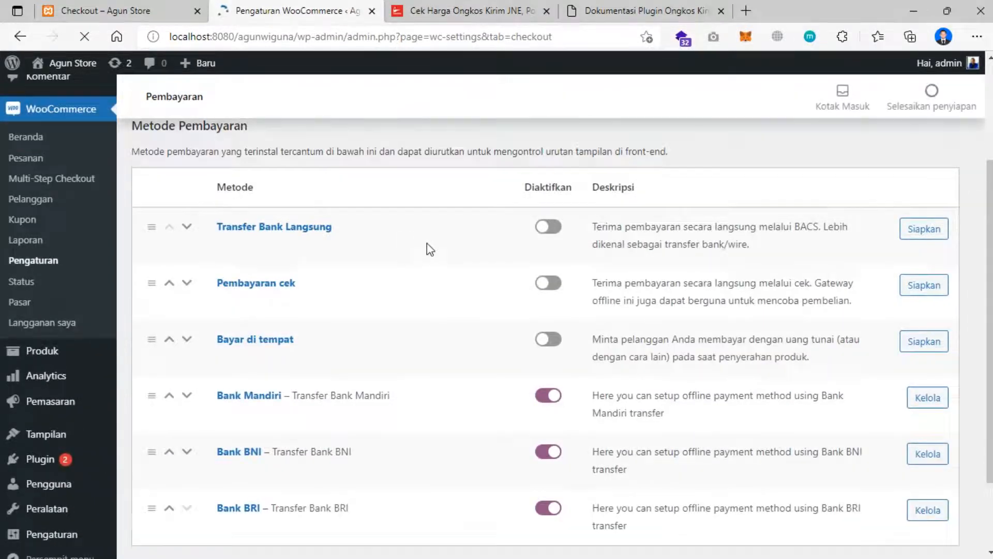
pyautogui.scroll(-2, 427, 248)
pyautogui.scroll(3, 427, 248)
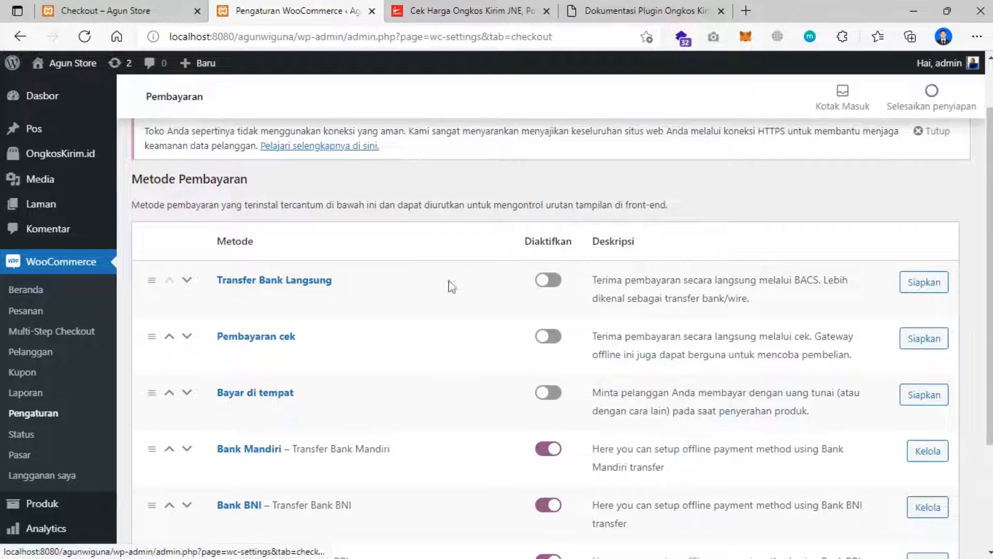
pyautogui.scroll(-2, 555, 293)
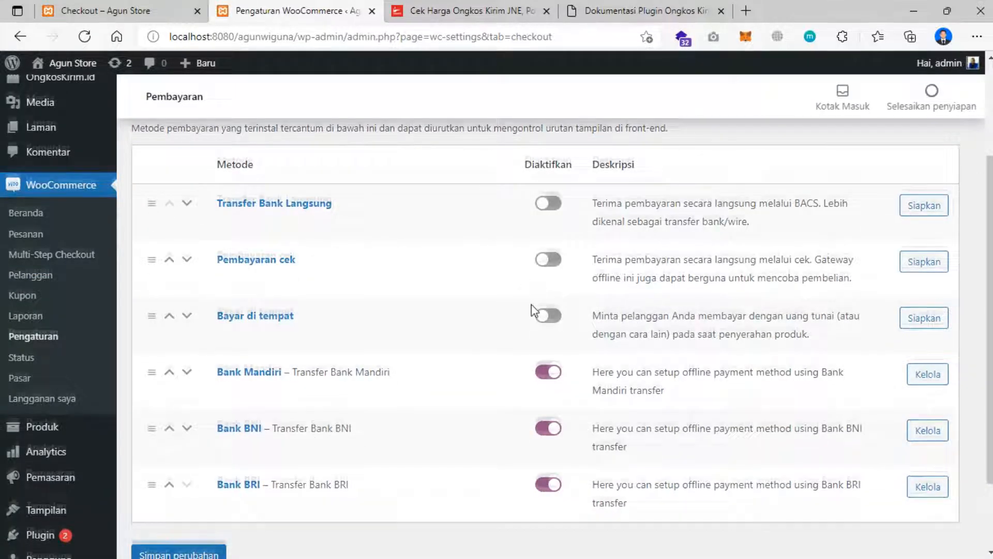
pyautogui.scroll(-2, 536, 311)
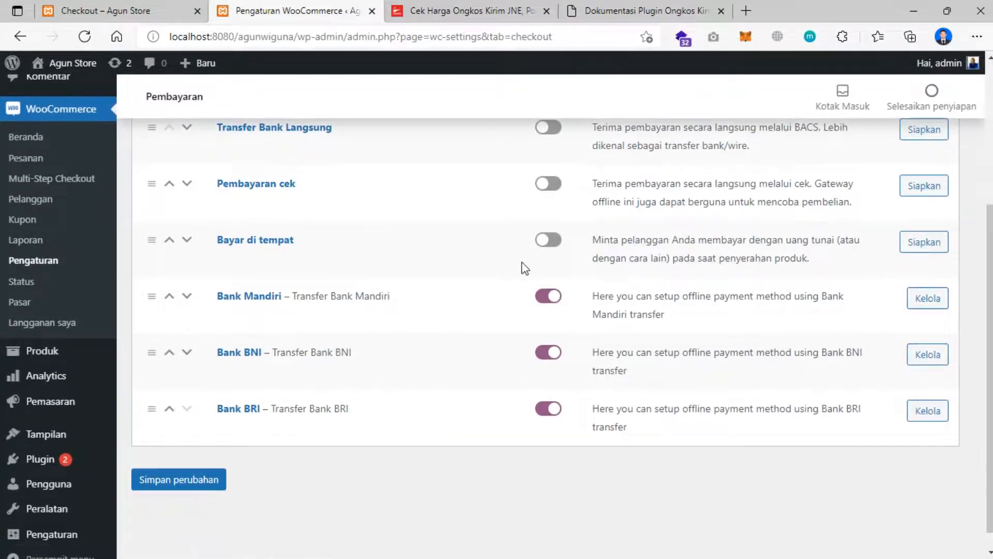
pyautogui.scroll(-1, 481, 282)
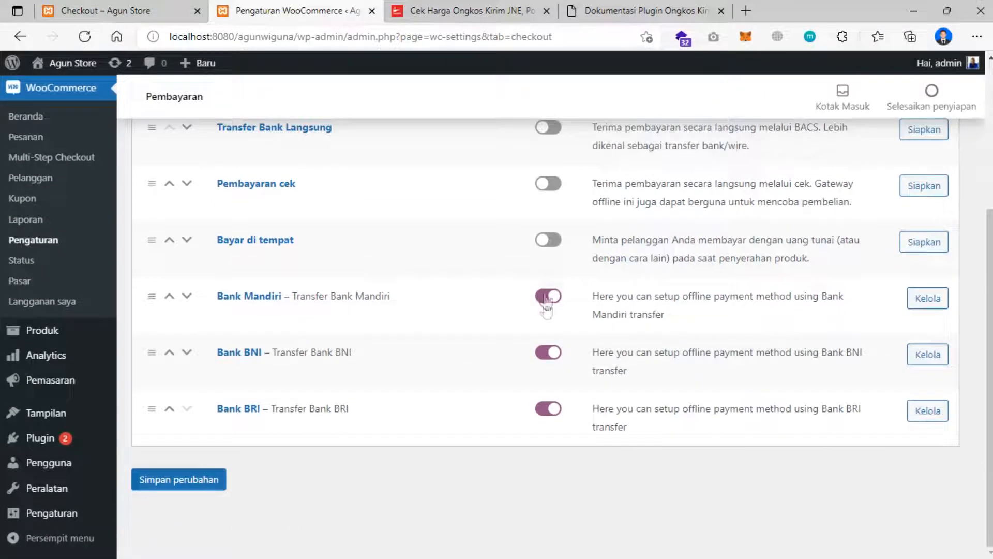
pyautogui.click(553, 301)
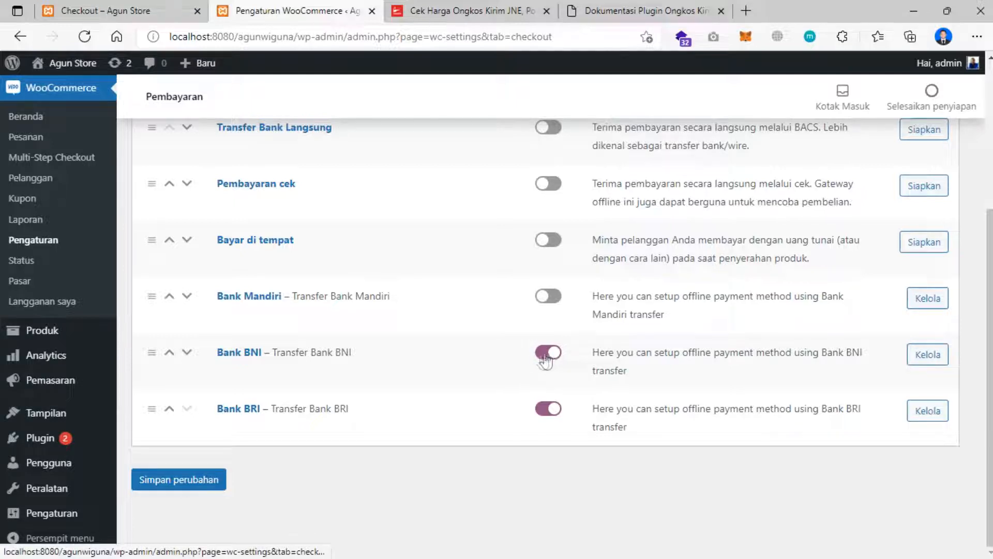
# - Open the Bank BNI settings and enter the account holder's name, account number and bank name
pyautogui.click(924, 362)
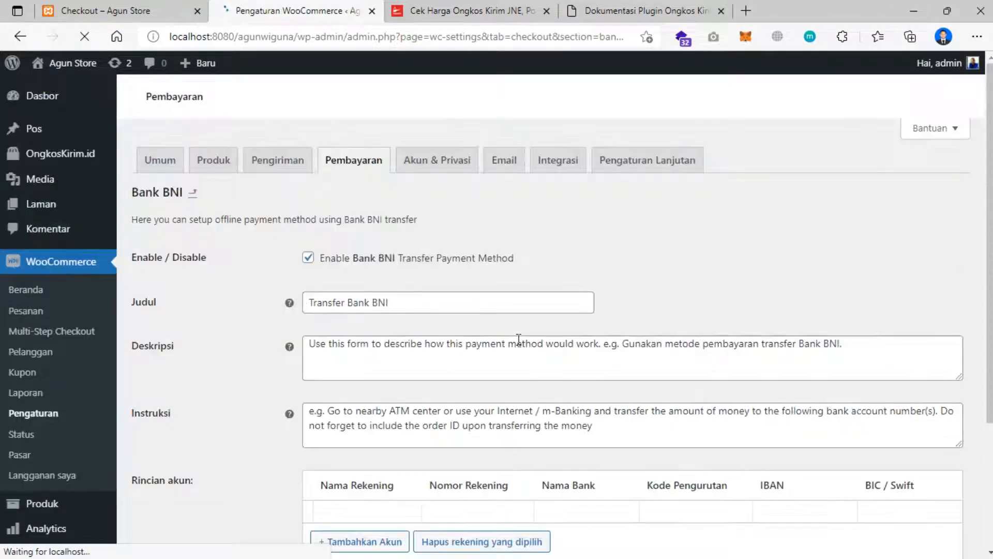
pyautogui.scroll(-2, 511, 340)
pyautogui.scroll(1, 456, 320)
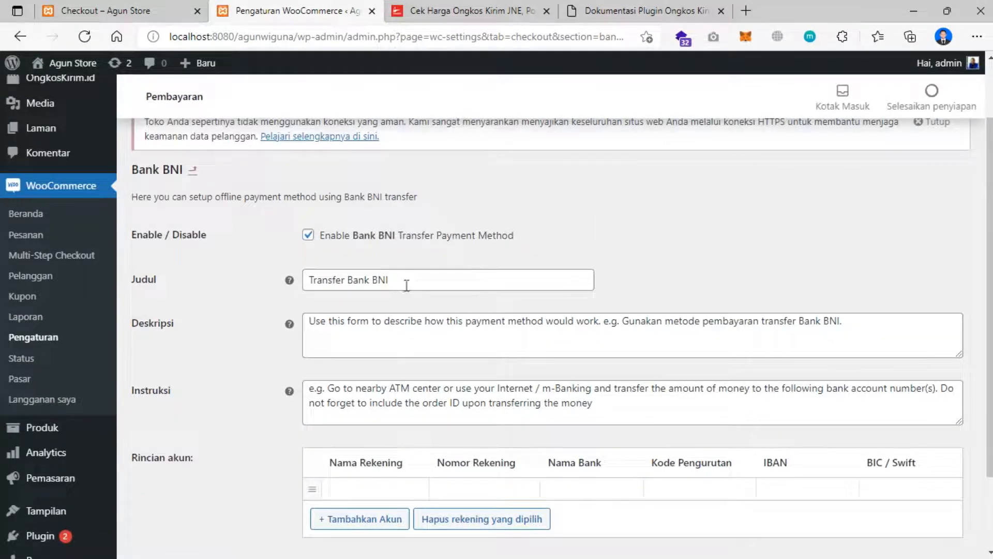
pyautogui.scroll(-1, 413, 299)
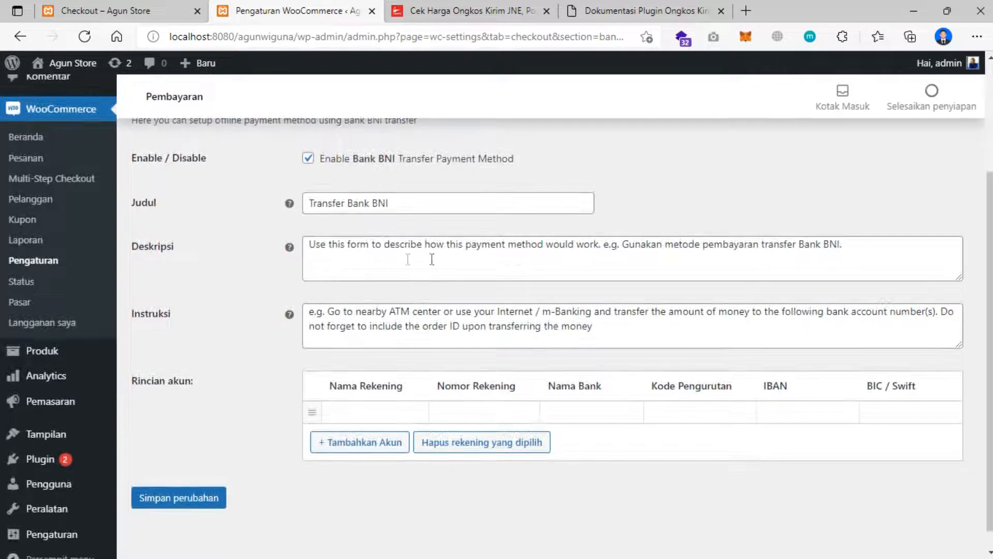
pyautogui.click(560, 260)
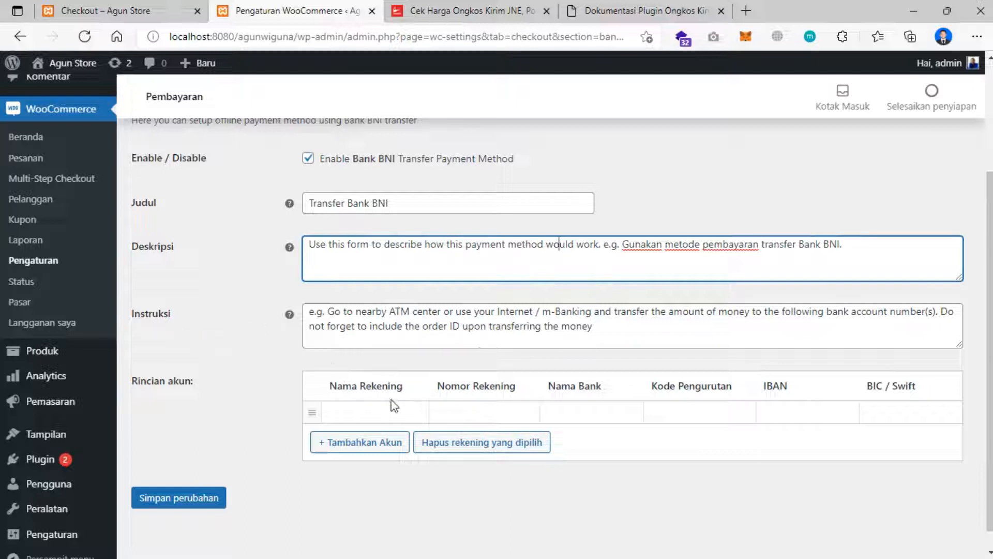
pyautogui.click(370, 412)
pyautogui.write('AGUN WIGUNA')
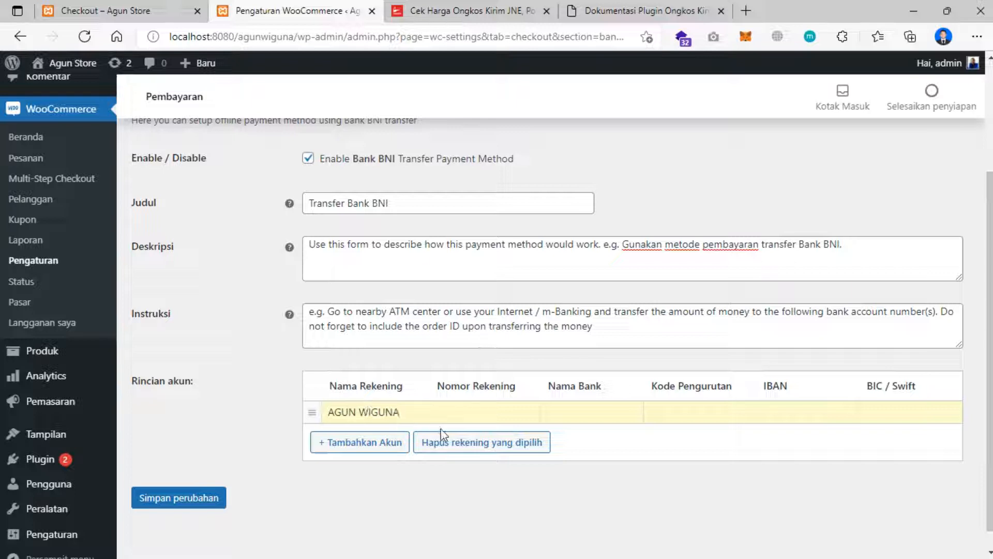
pyautogui.click(472, 412)
pyautogui.write('12345678')
pyautogui.click(607, 408)
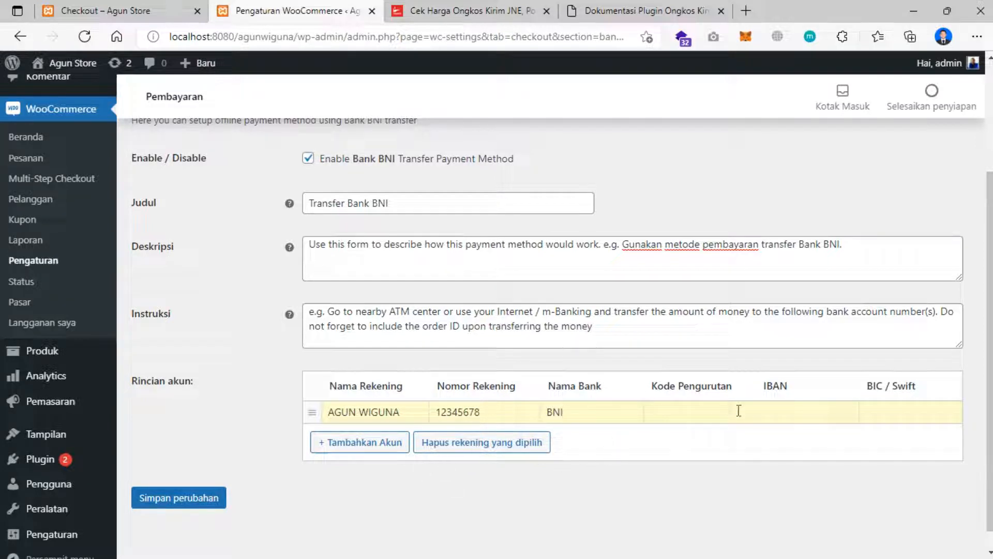
# - Add the account, save the Bank BNI settings, and return to the Pembayaran list
pyautogui.click(359, 443)
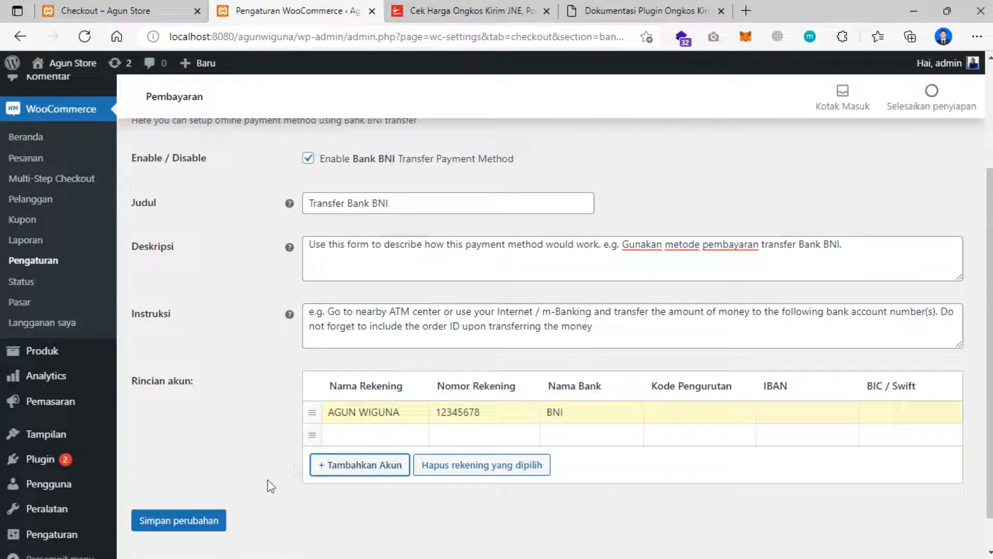
pyautogui.click(197, 520)
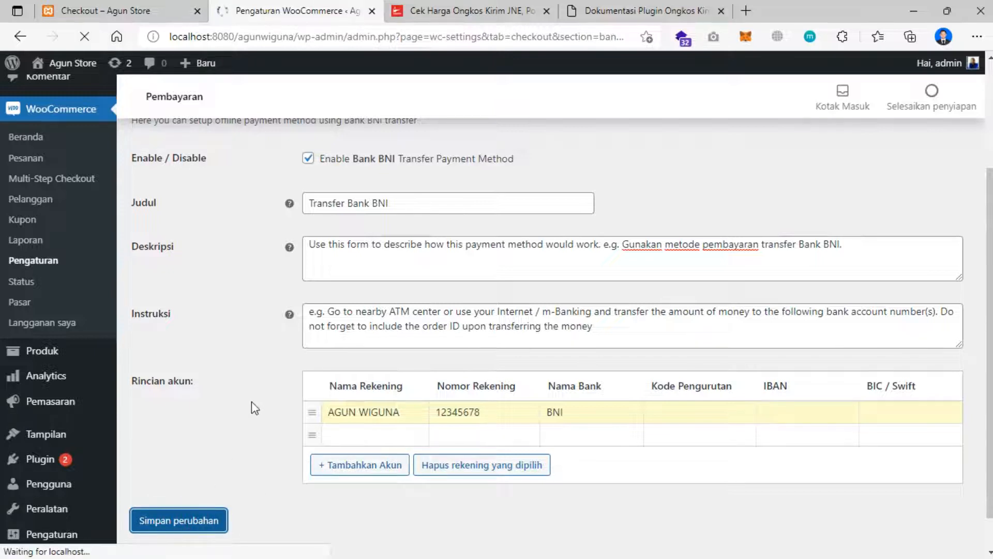
pyautogui.scroll(-3, 264, 393)
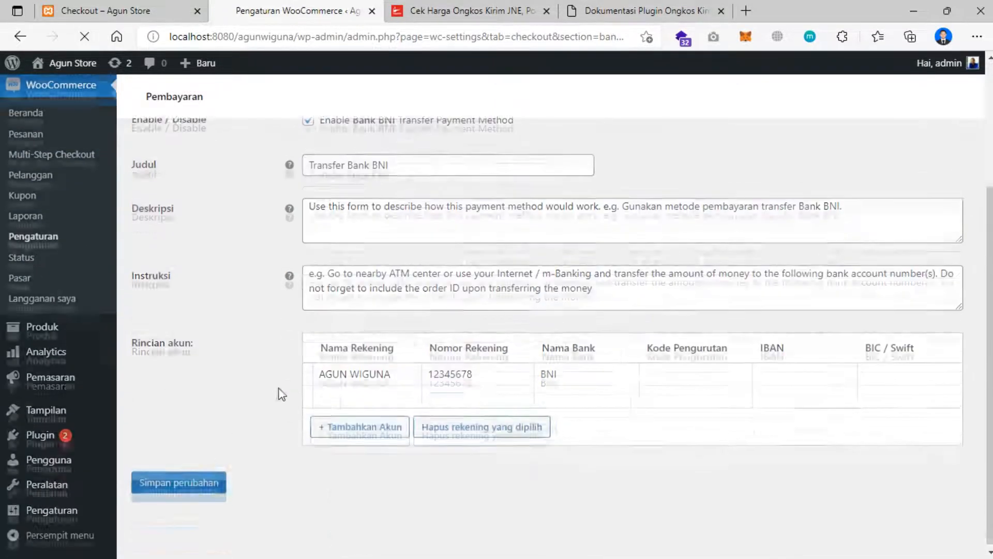
pyautogui.scroll(1, 598, 418)
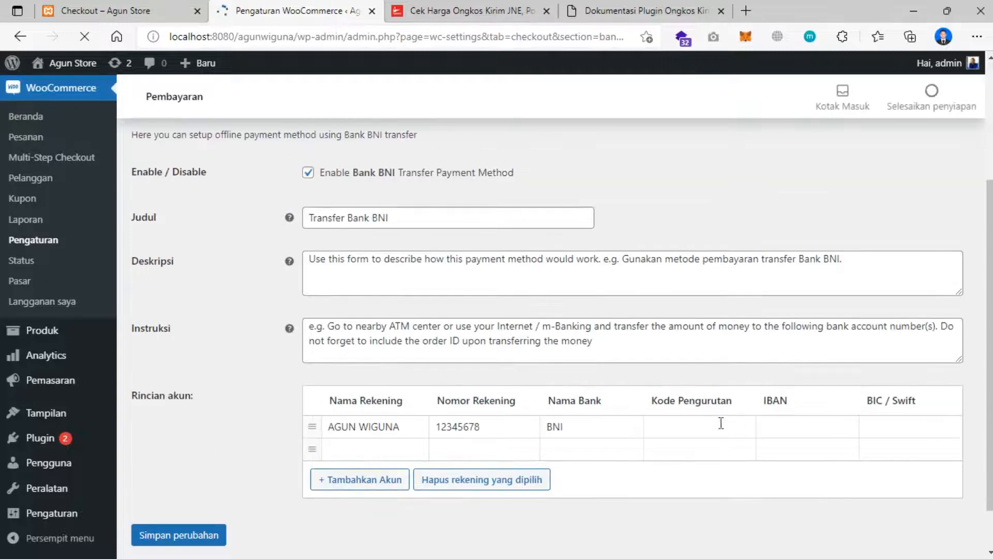
pyautogui.scroll(3, 197, 261)
pyautogui.scroll(1, 197, 262)
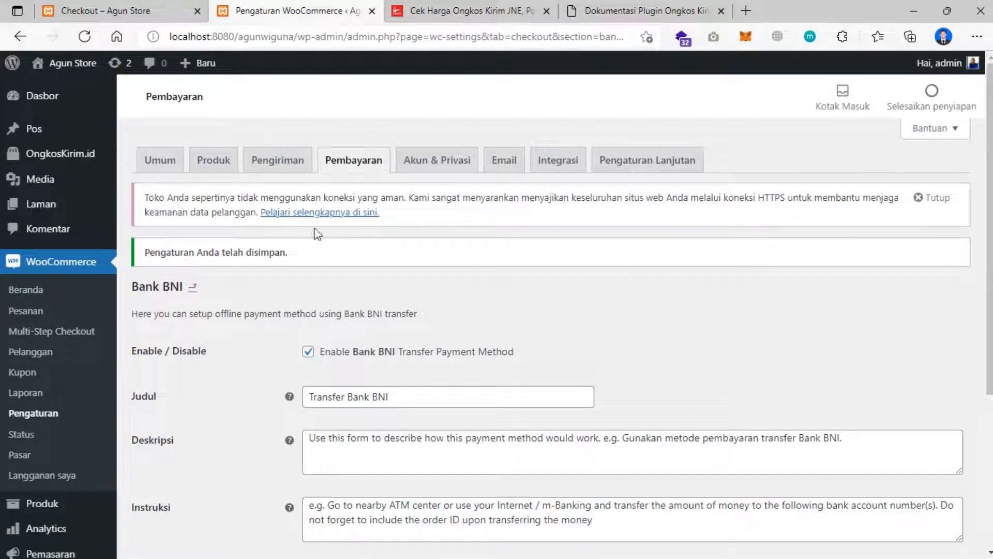
pyautogui.click(345, 164)
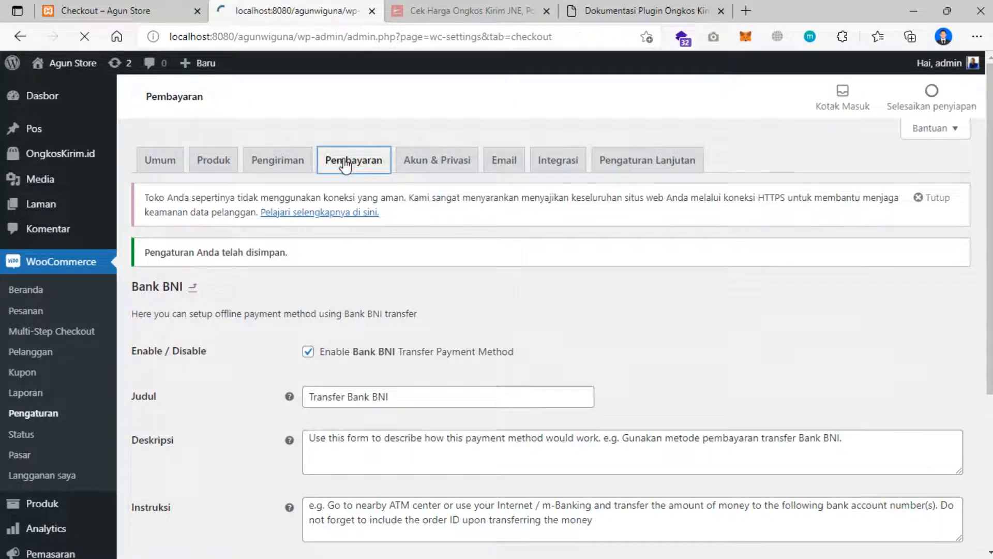
# - Delete the English text from the Bank BRI description and save the BRI settings
pyautogui.scroll(-4, 411, 300)
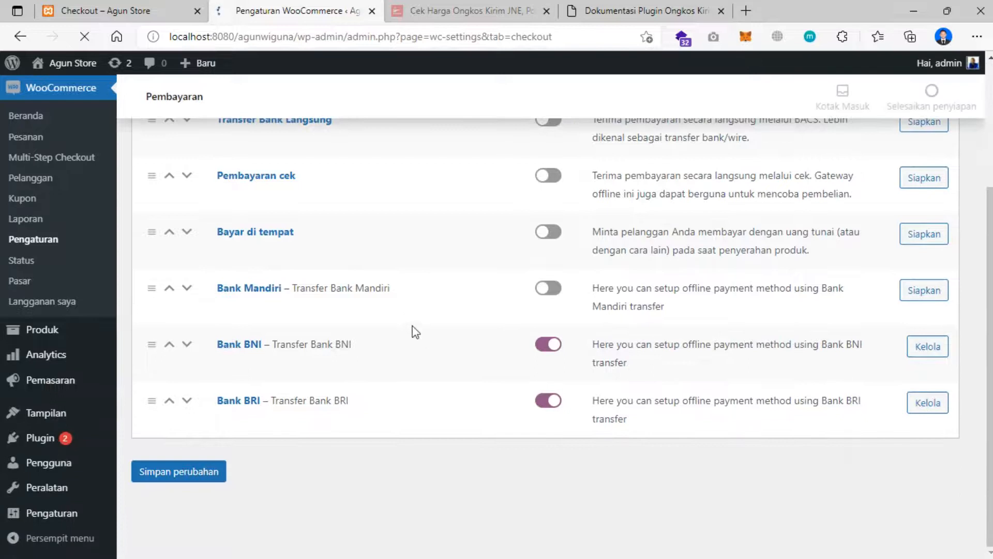
pyautogui.click(933, 457)
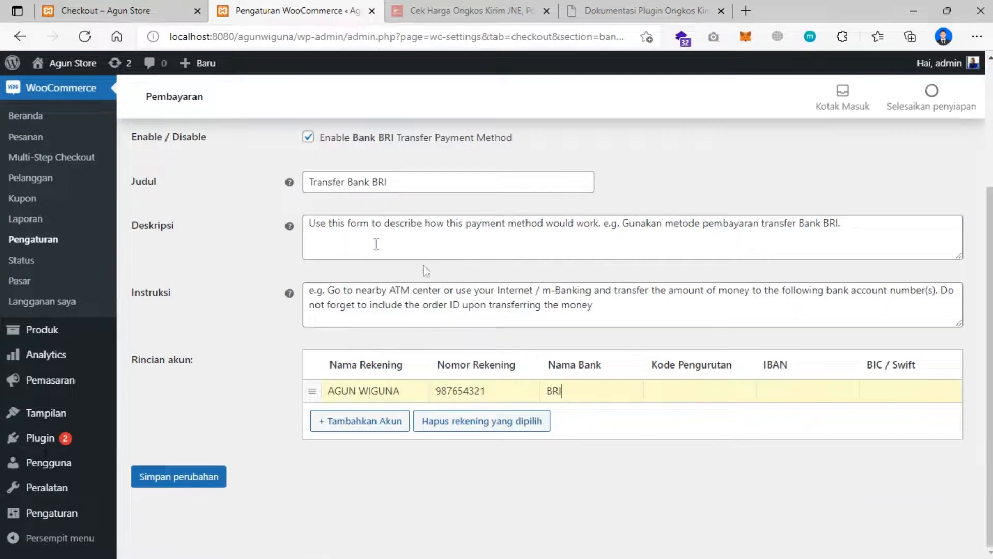
pyautogui.scroll(2, 328, 242)
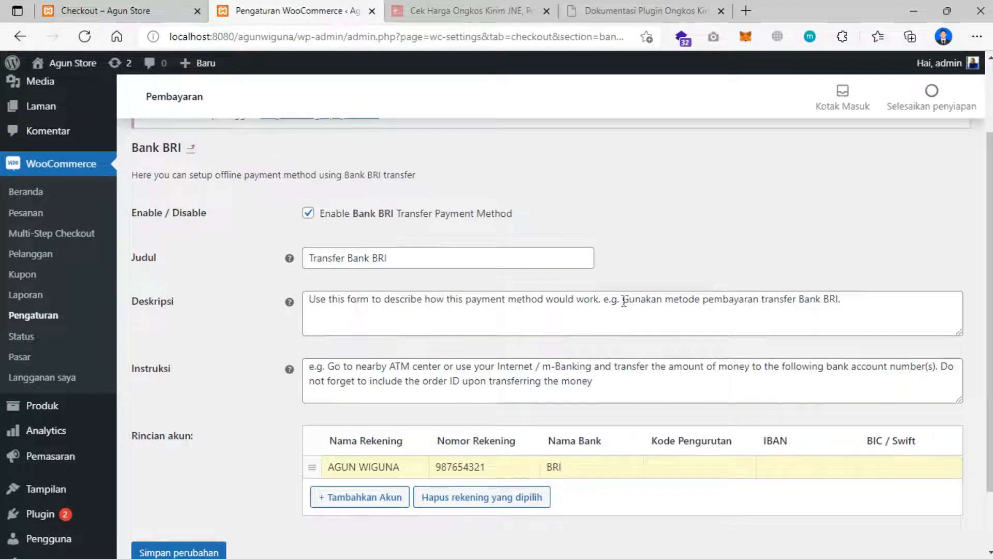
pyautogui.moveTo(624, 301); pyautogui.dragTo(273, 309)
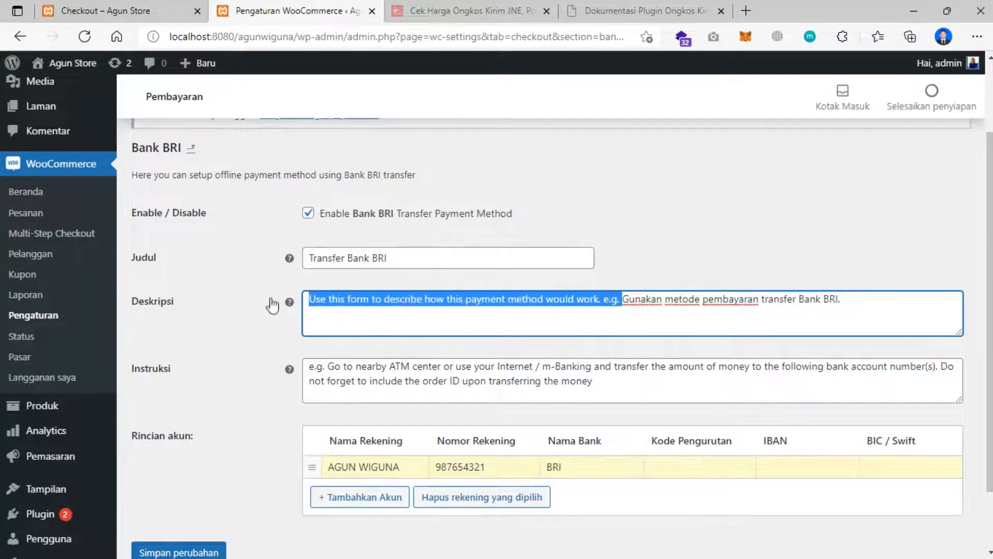
pyautogui.press('BackSpace')
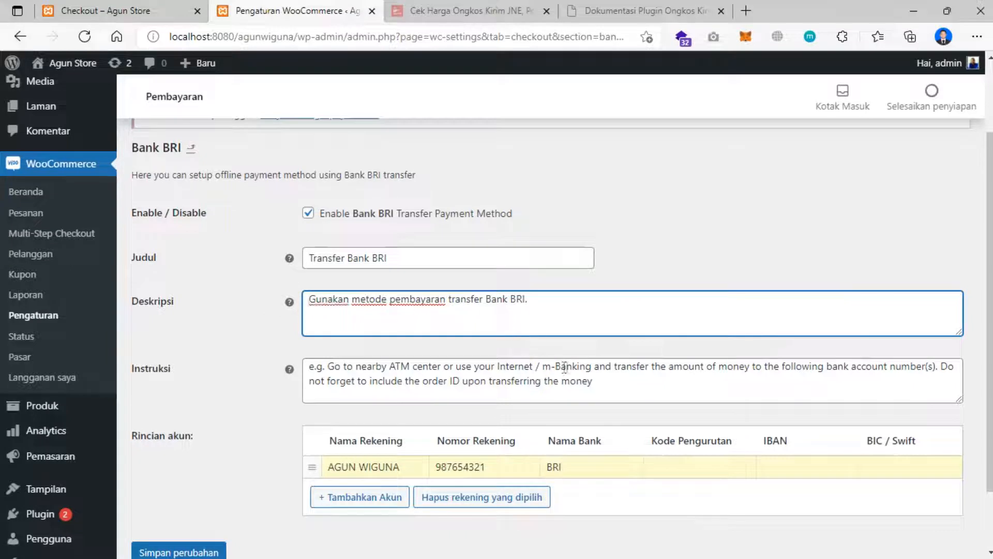
pyautogui.scroll(-2, 217, 373)
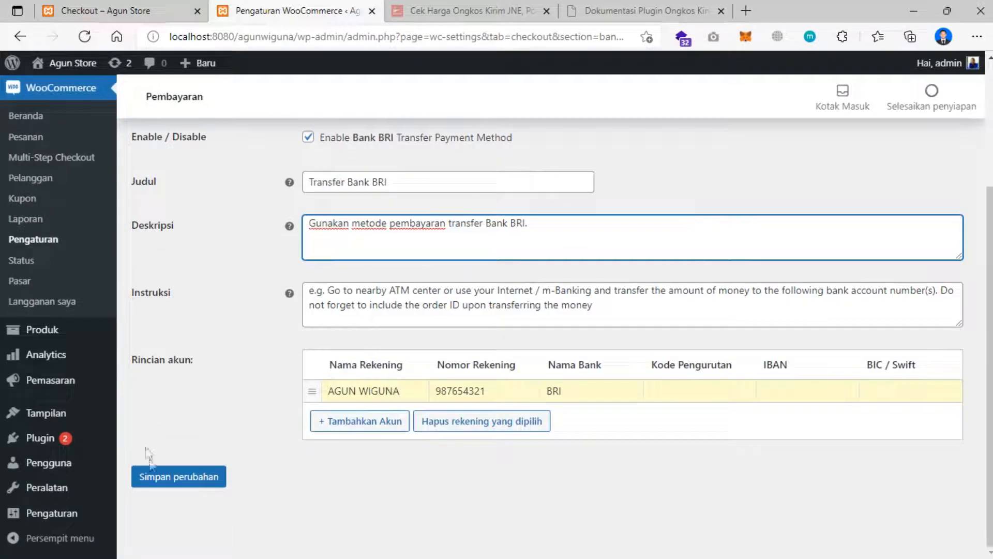
pyautogui.click(165, 477)
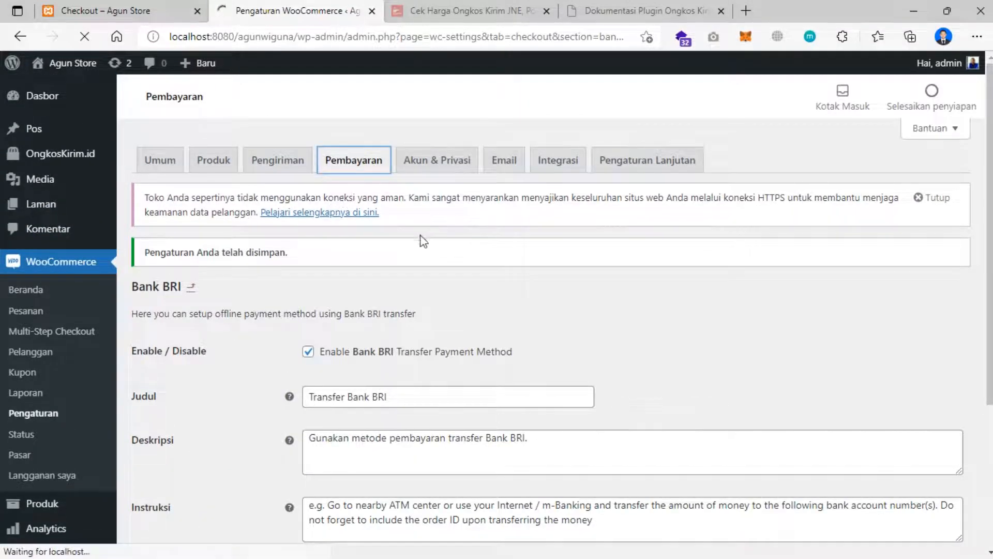
# - Save the payment methods settings page again
pyautogui.scroll(-1, 186, 303)
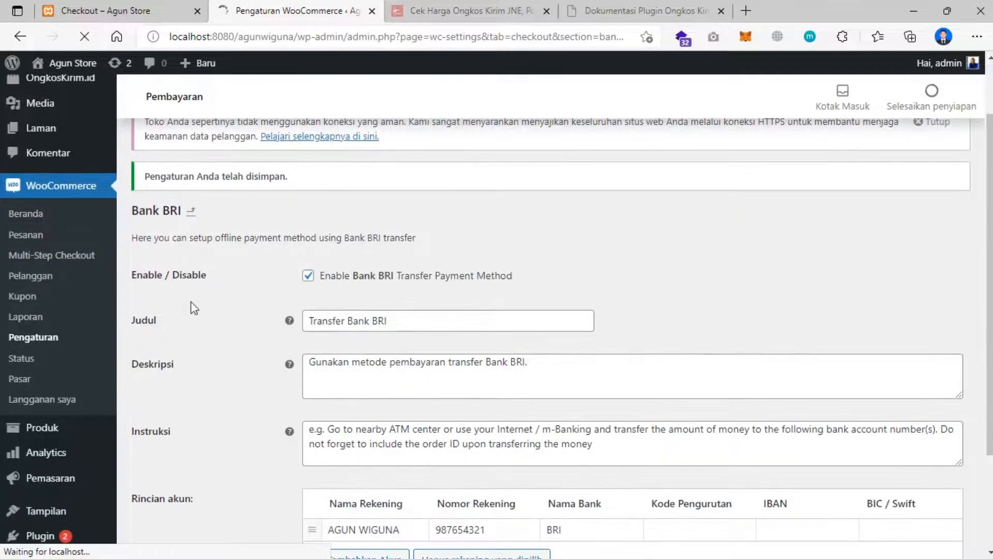
pyautogui.scroll(-3, 206, 302)
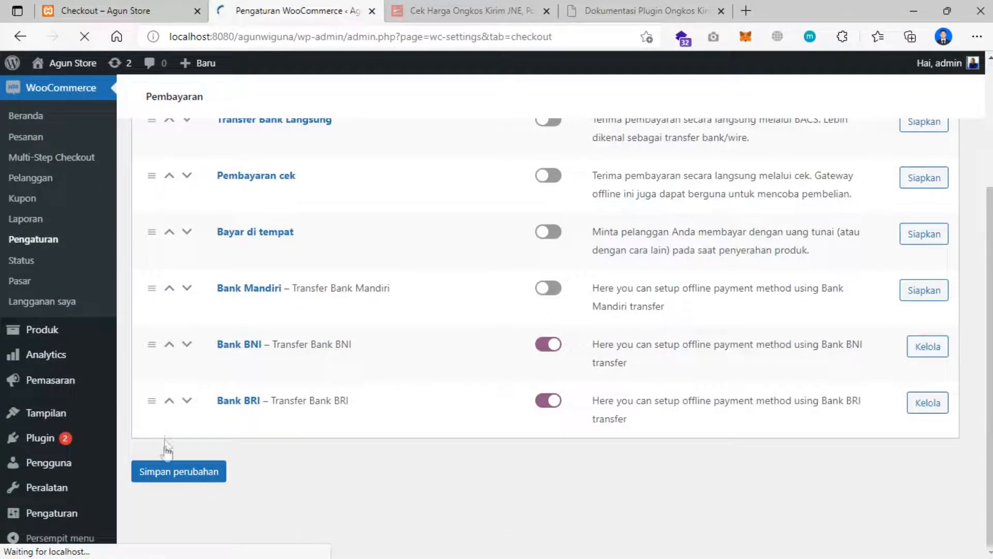
pyautogui.click(202, 476)
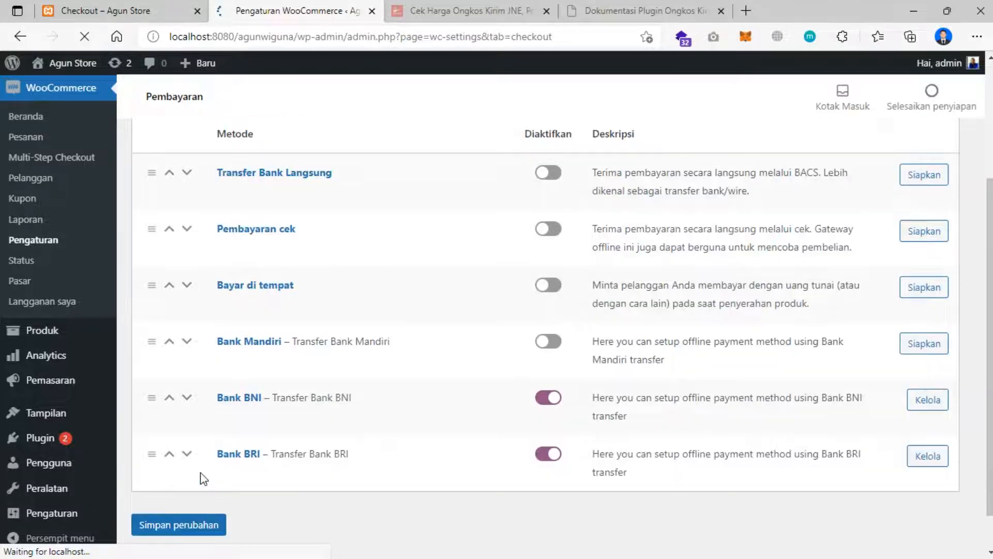
pyautogui.click(201, 523)
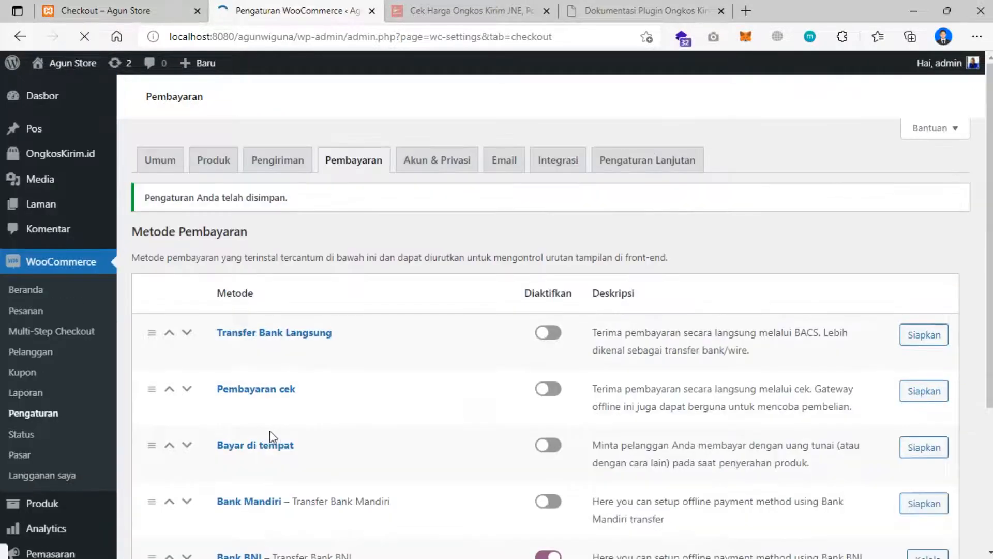
pyautogui.scroll(-3, 281, 406)
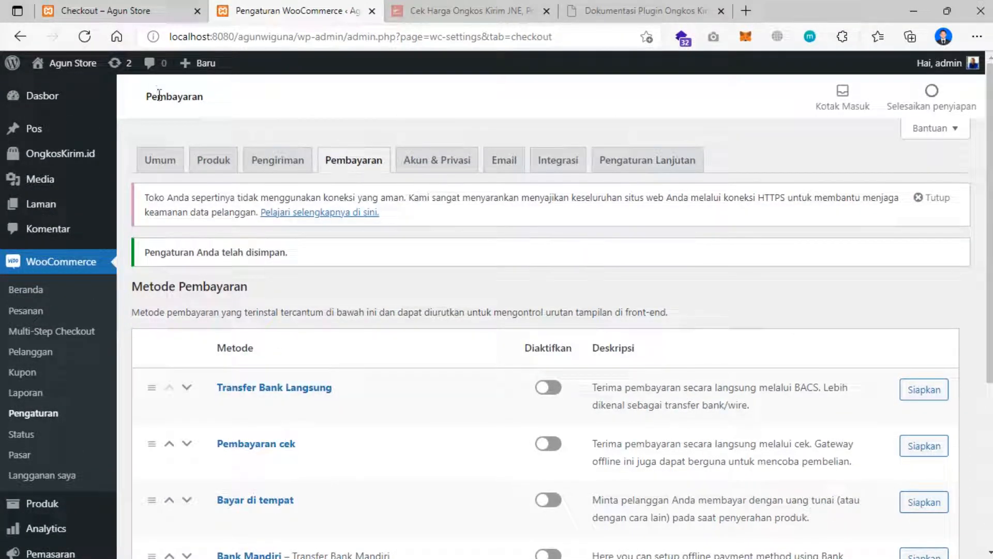
# - Go from the store's home page to the shopping cart
pyautogui.click(109, 12)
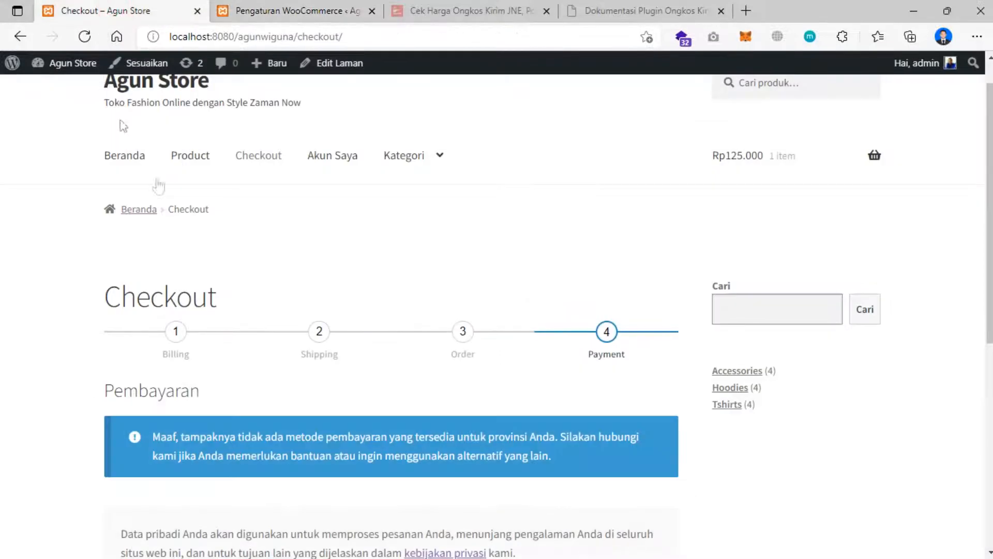
pyautogui.scroll(1, 176, 204)
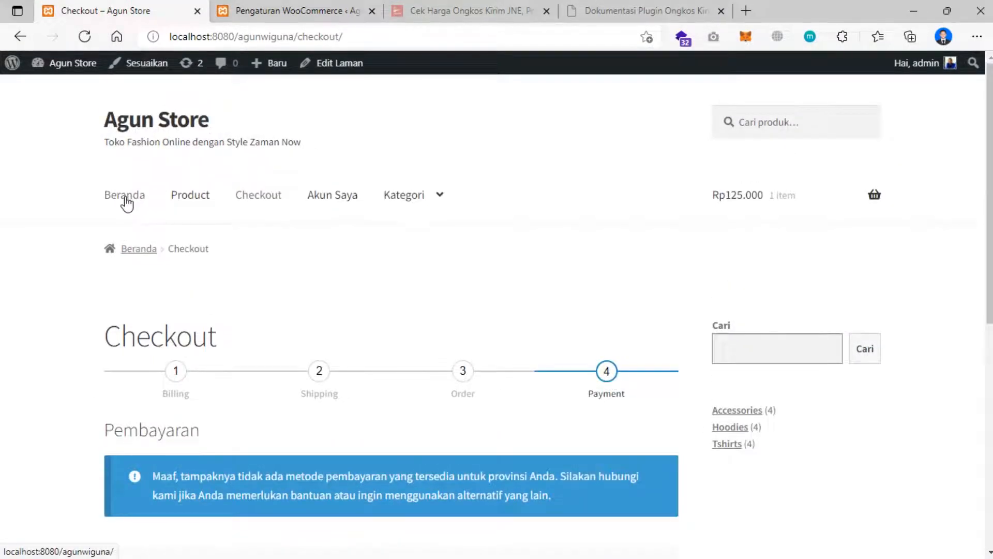
pyautogui.click(143, 196)
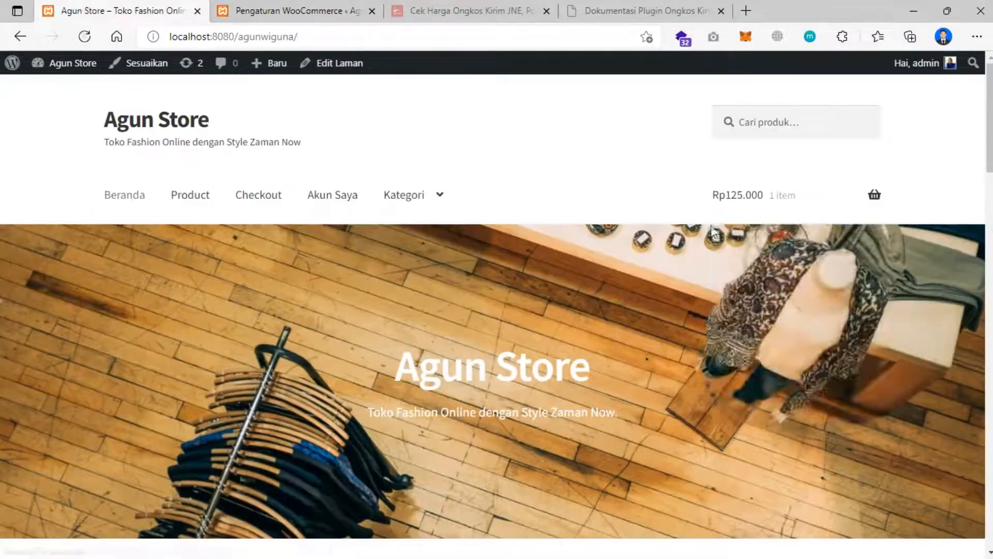
pyautogui.moveTo(813, 200)
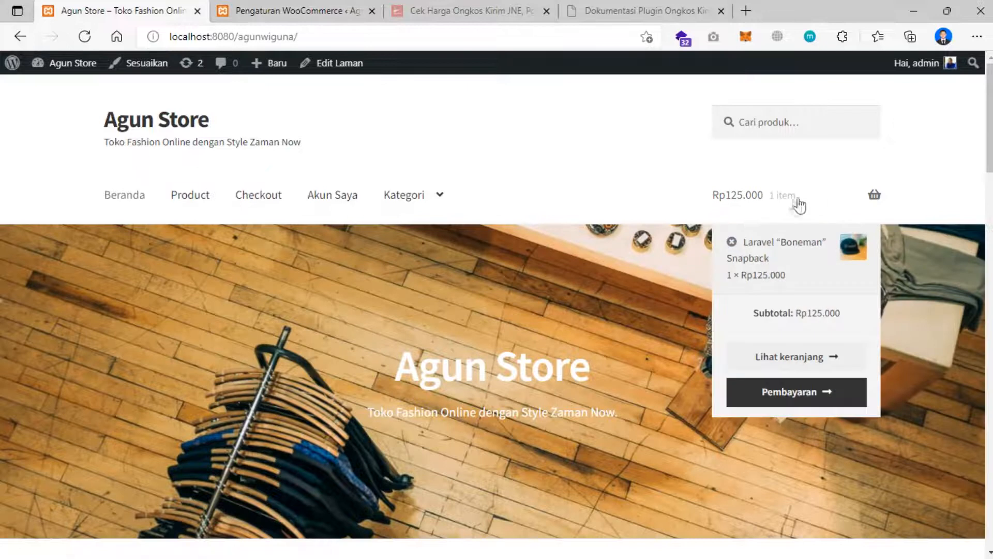
pyautogui.click(792, 357)
# - Proceed to checkout and advance through the Order step to the Payment step
pyautogui.scroll(-2, 411, 309)
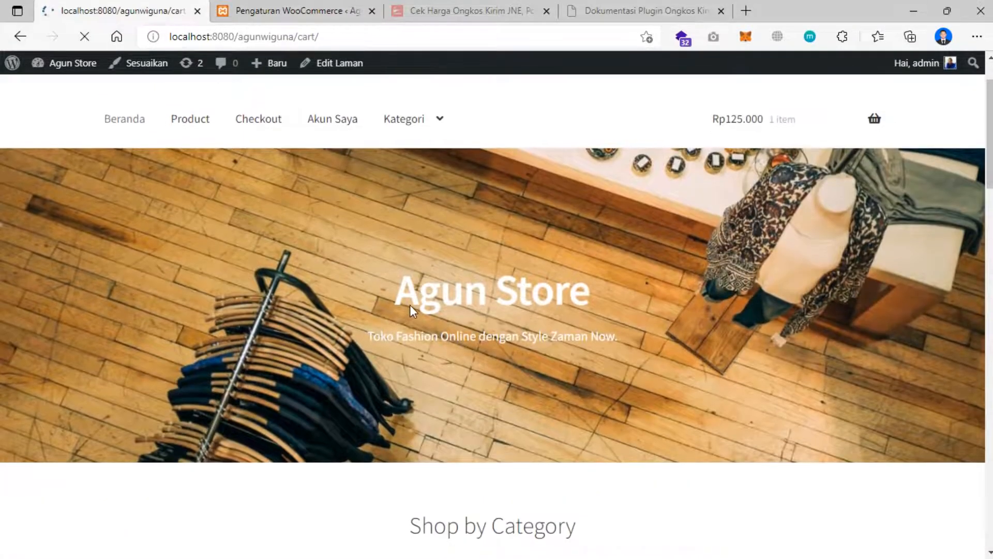
pyautogui.scroll(-7, 525, 388)
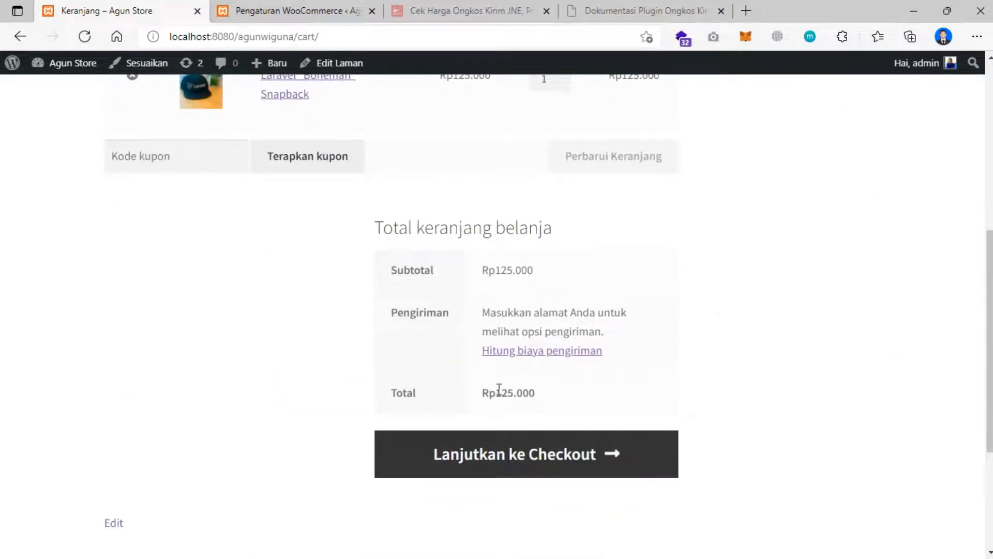
pyautogui.click(511, 455)
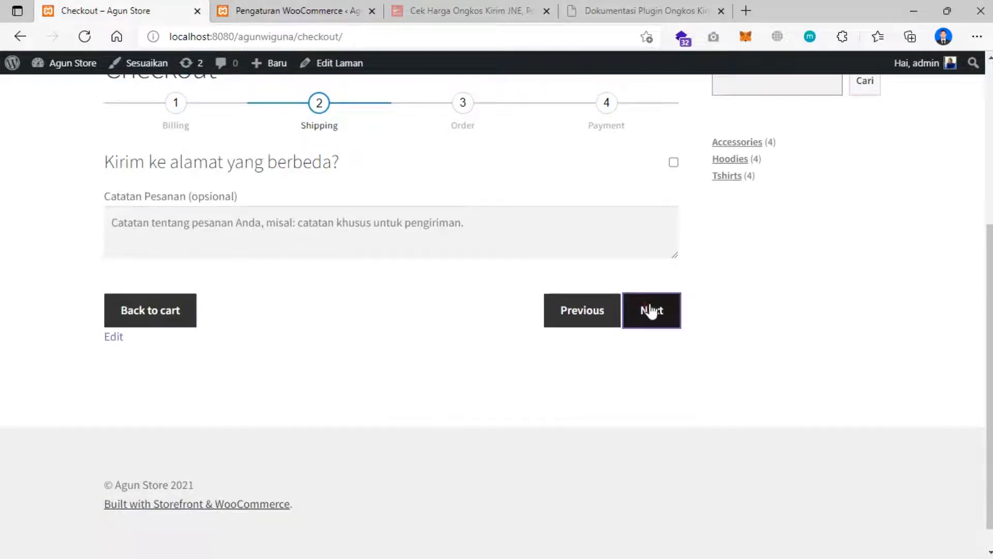
pyautogui.click(650, 311)
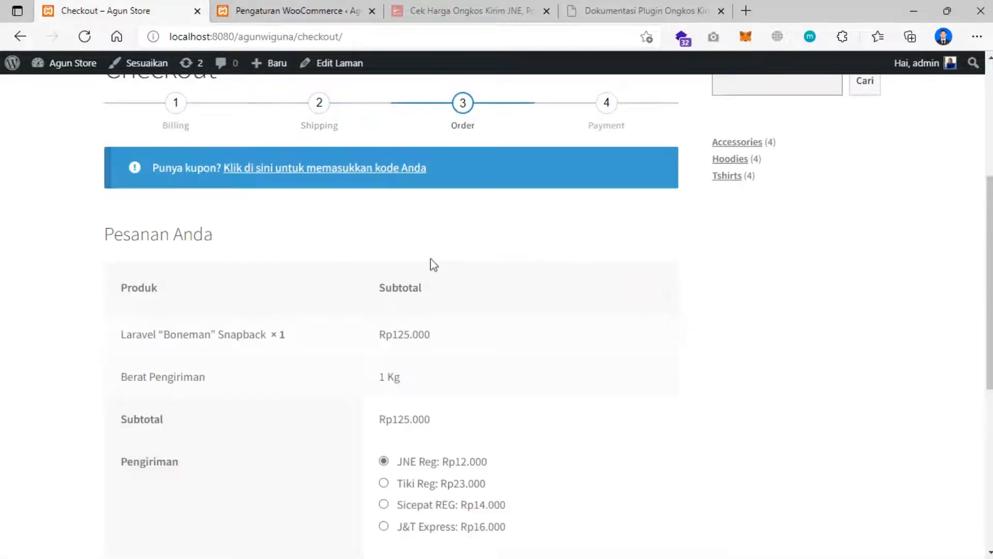
pyautogui.scroll(-3, 429, 264)
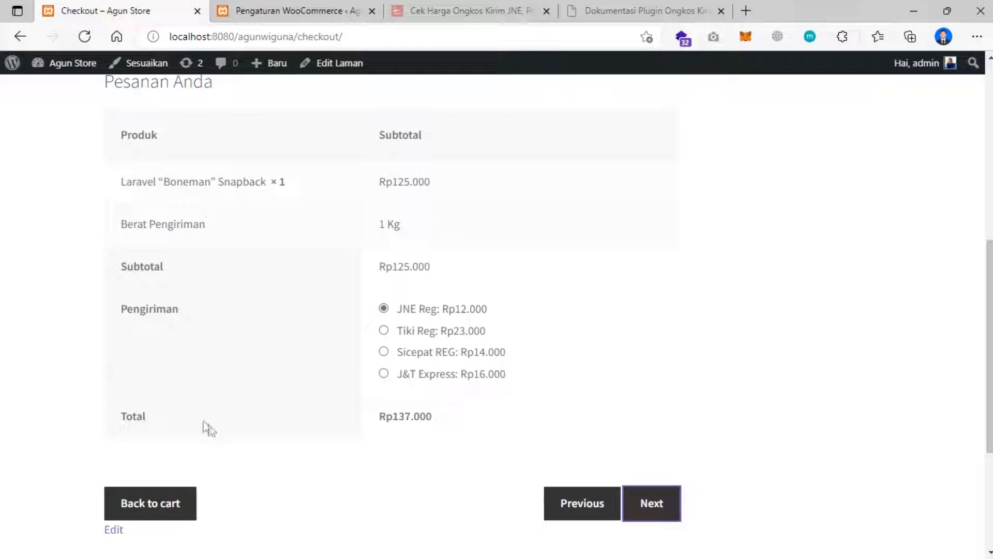
pyautogui.click(651, 505)
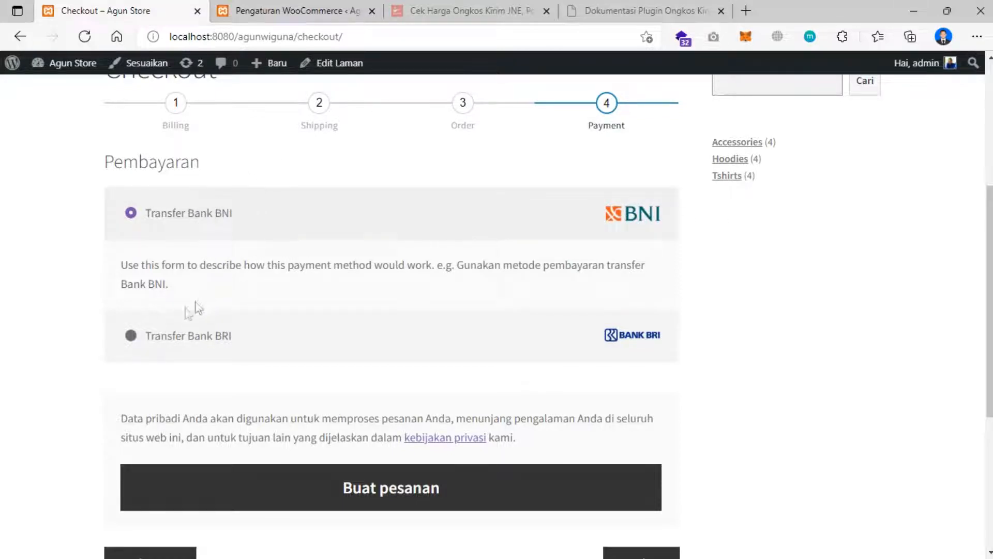
# - Switch between Transfer Bank BRI and BNI, ending with Transfer Bank BNI selected
pyautogui.click(130, 336)
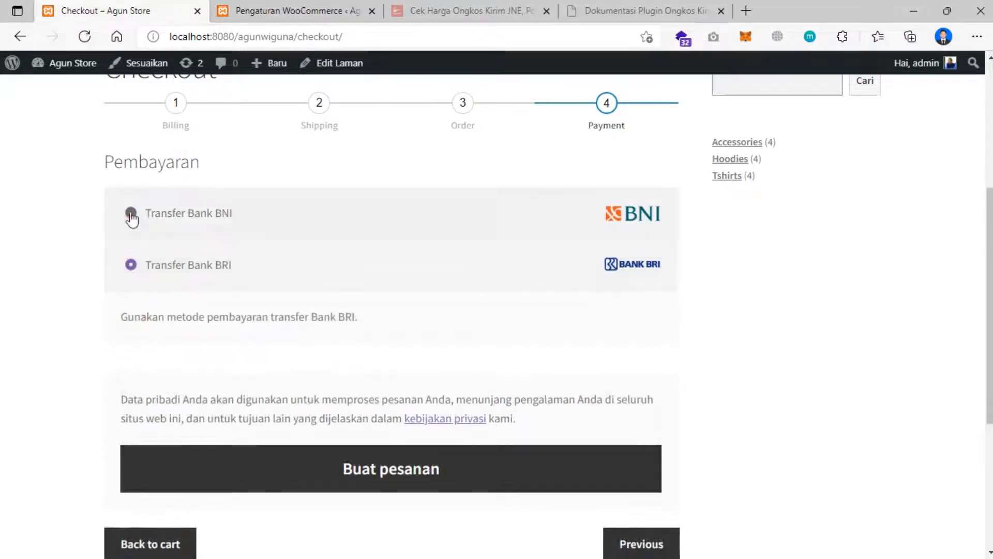
pyautogui.click(132, 216)
pyautogui.click(133, 336)
pyautogui.click(132, 212)
pyautogui.click(130, 337)
pyautogui.click(131, 213)
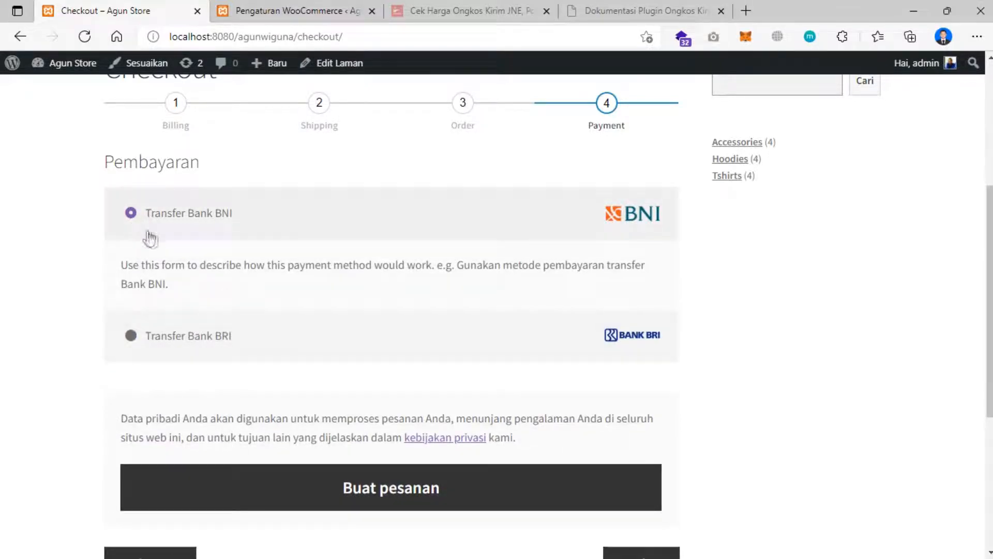
pyautogui.scroll(-1, 325, 293)
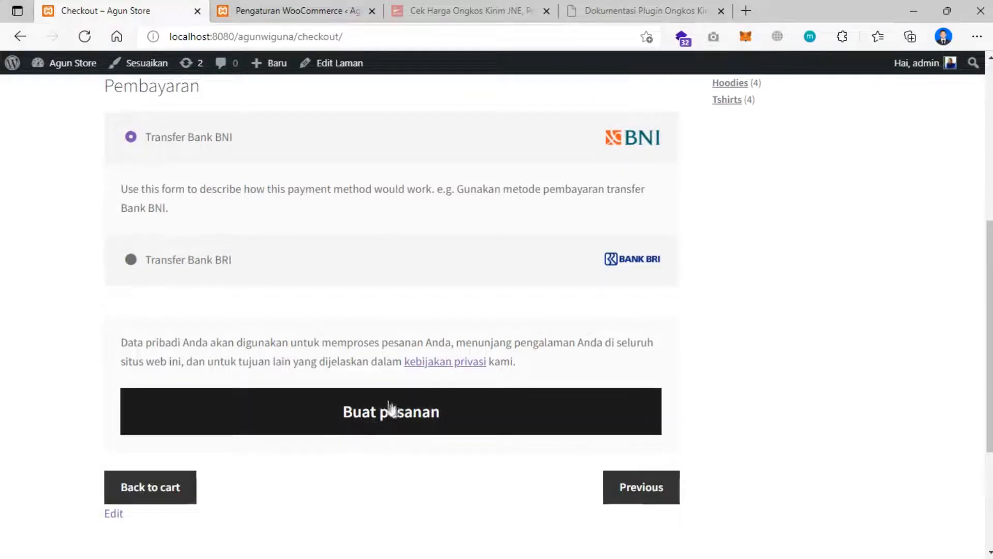
# - Place the order with Buat pesanan and review the Rp137.000 Transfer Bank BNI confirmation page
pyautogui.click(376, 419)
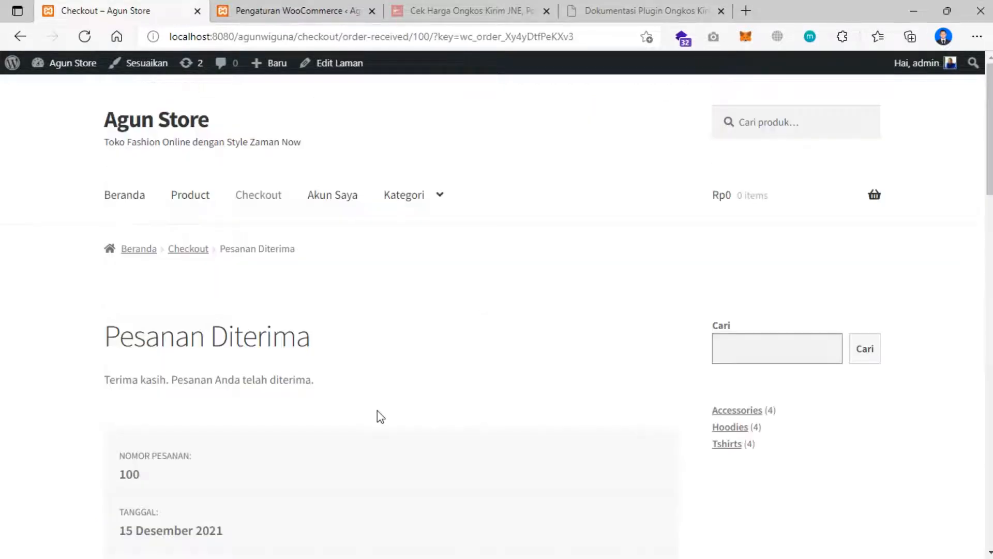
pyautogui.scroll(-2, 349, 328)
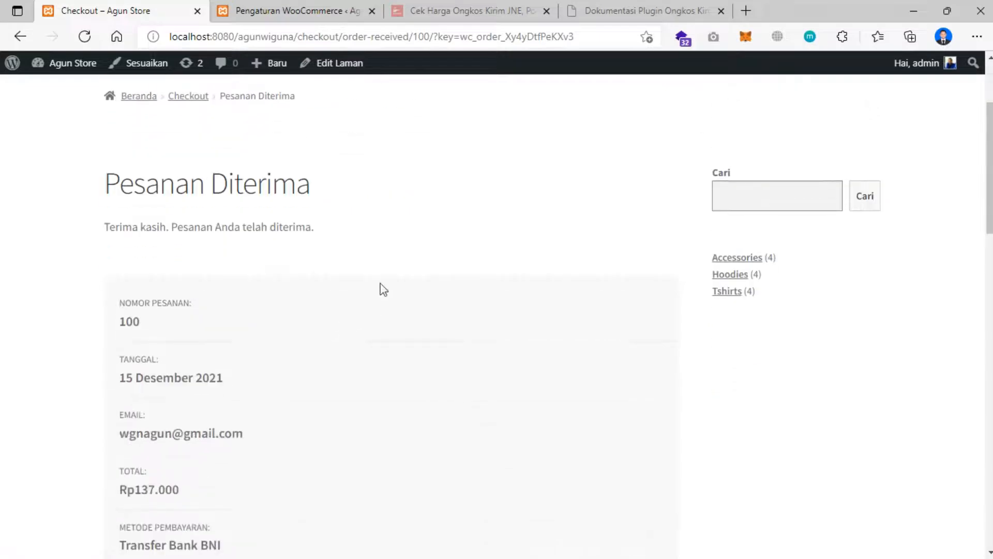
pyautogui.scroll(-3, 324, 255)
pyautogui.scroll(3, 326, 248)
pyautogui.scroll(-1, 173, 266)
pyautogui.scroll(-1, 156, 249)
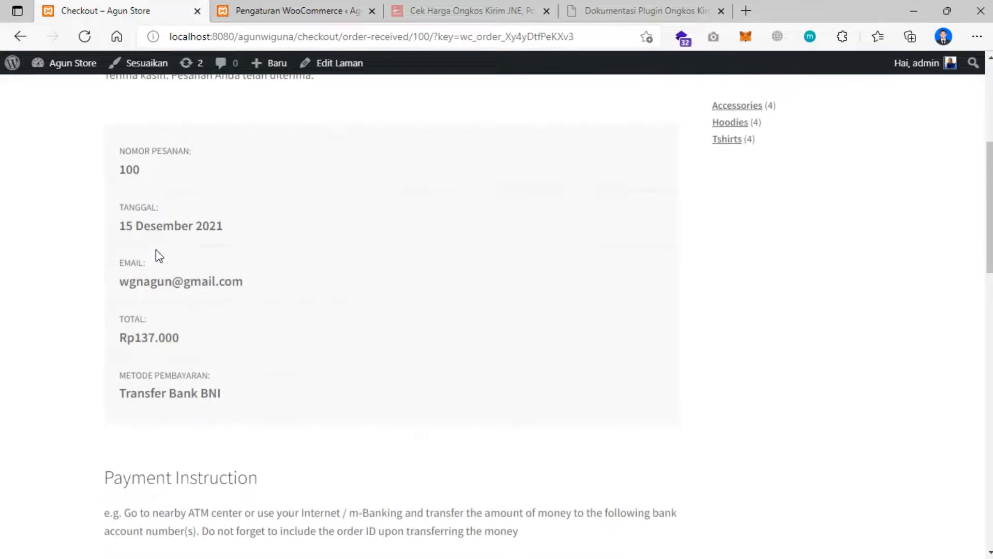
pyautogui.scroll(-1, 175, 265)
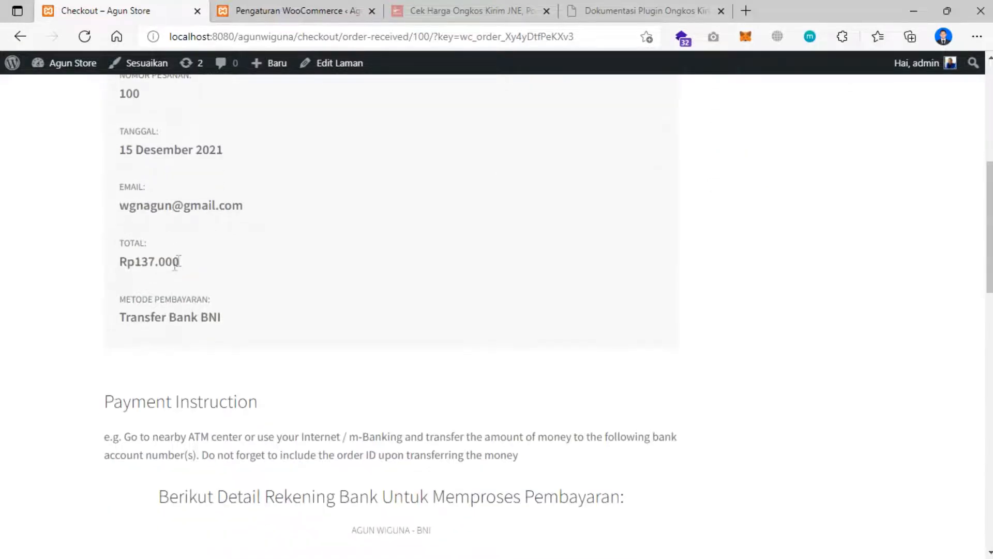
pyautogui.scroll(-1, 176, 277)
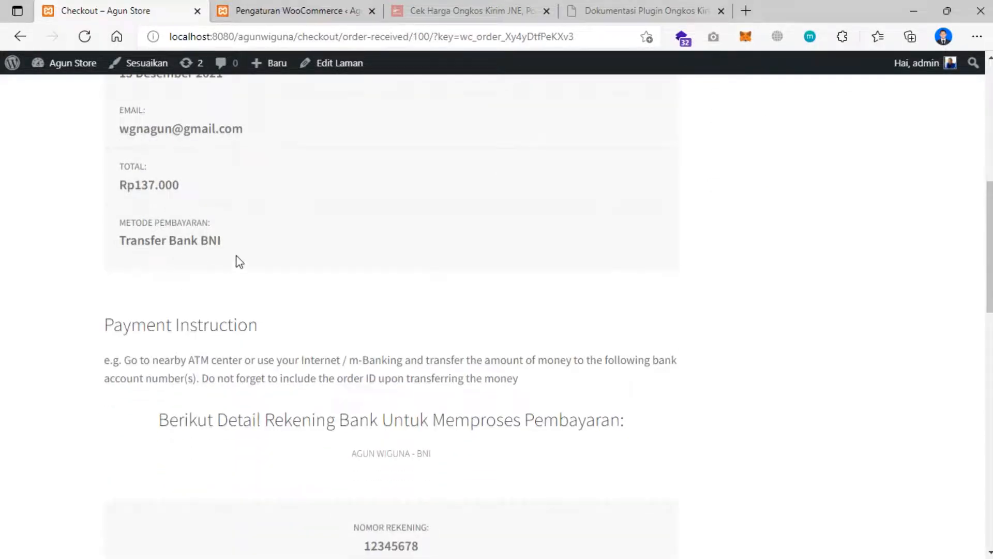
pyautogui.scroll(-4, 222, 263)
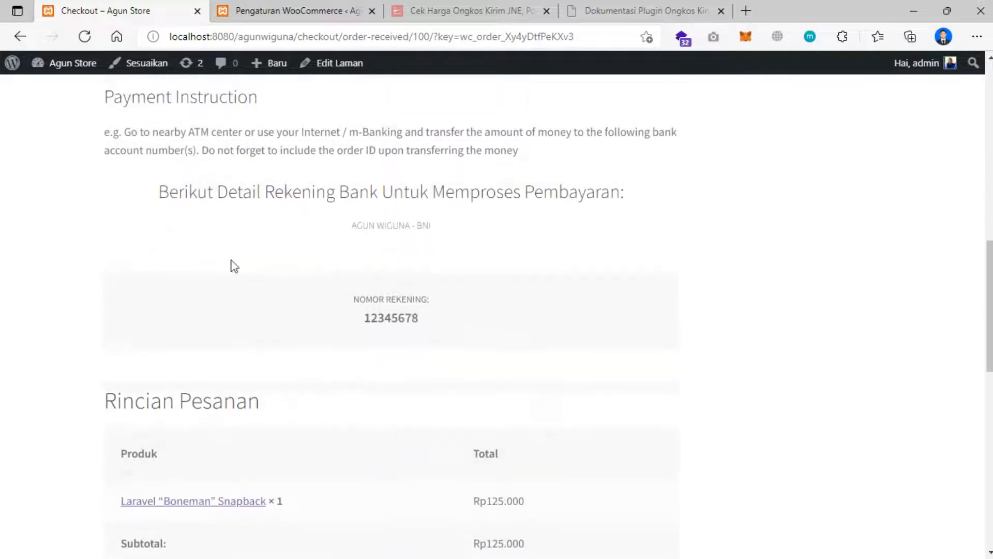
pyautogui.scroll(-3, 234, 259)
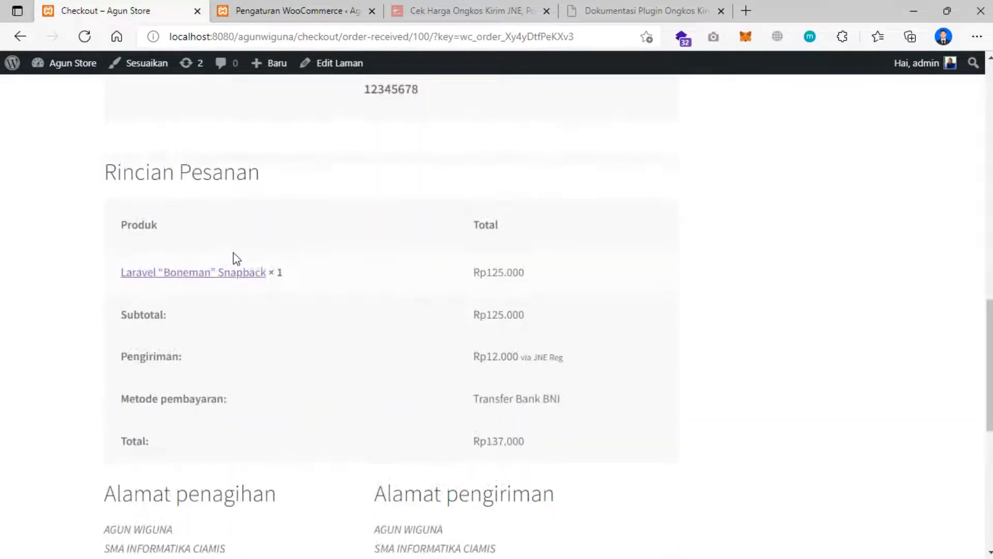
pyautogui.scroll(-3, 269, 264)
pyautogui.scroll(6, 305, 273)
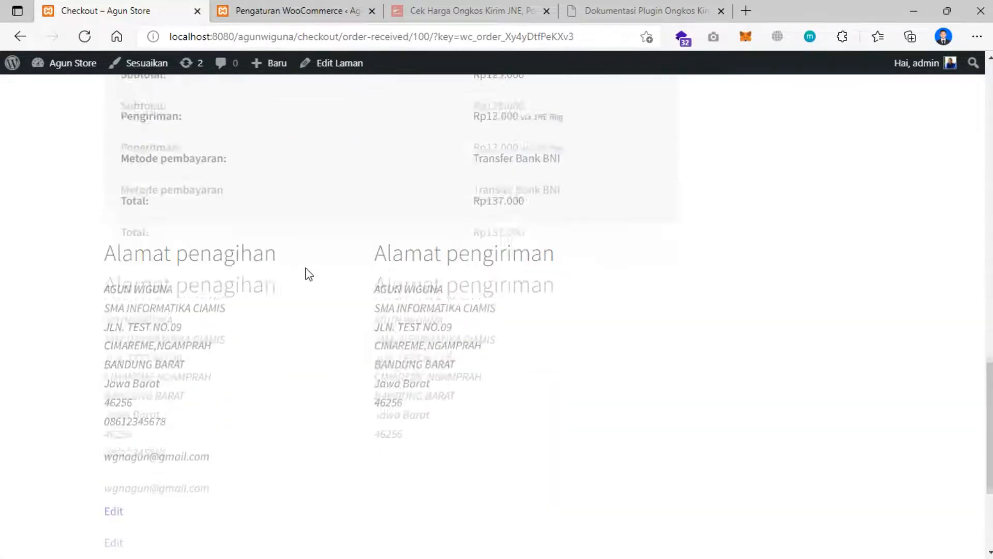
pyautogui.scroll(2, 309, 274)
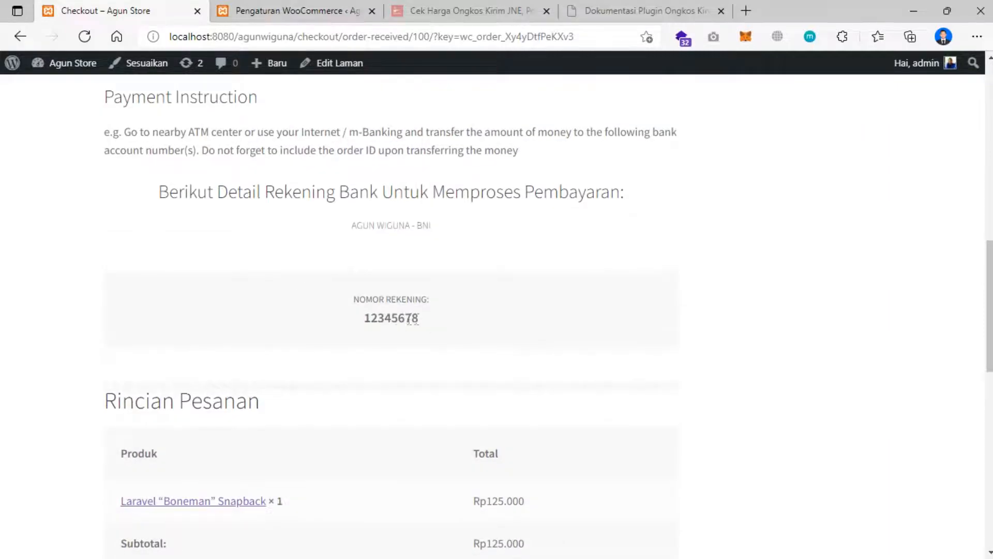
pyautogui.scroll(-4, 419, 318)
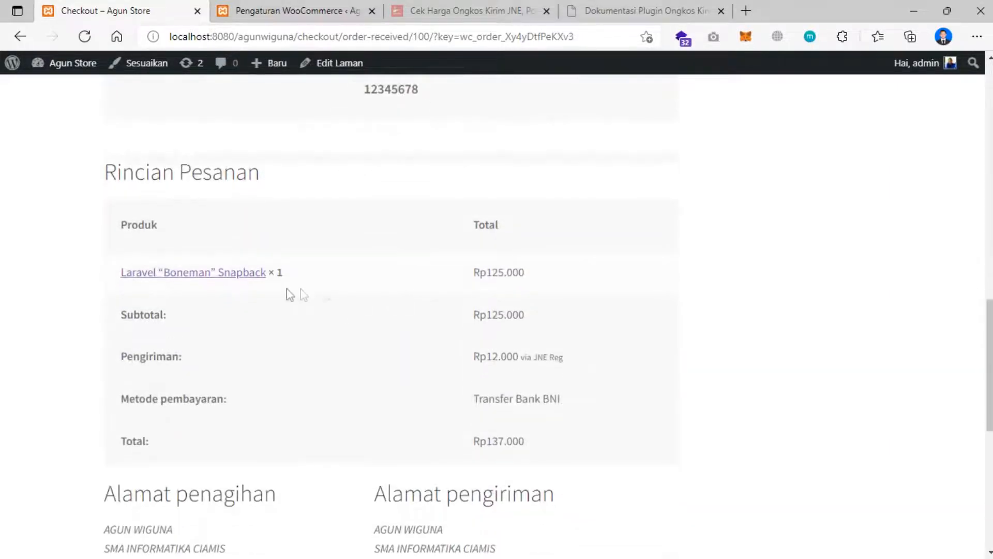
pyautogui.scroll(-1, 475, 438)
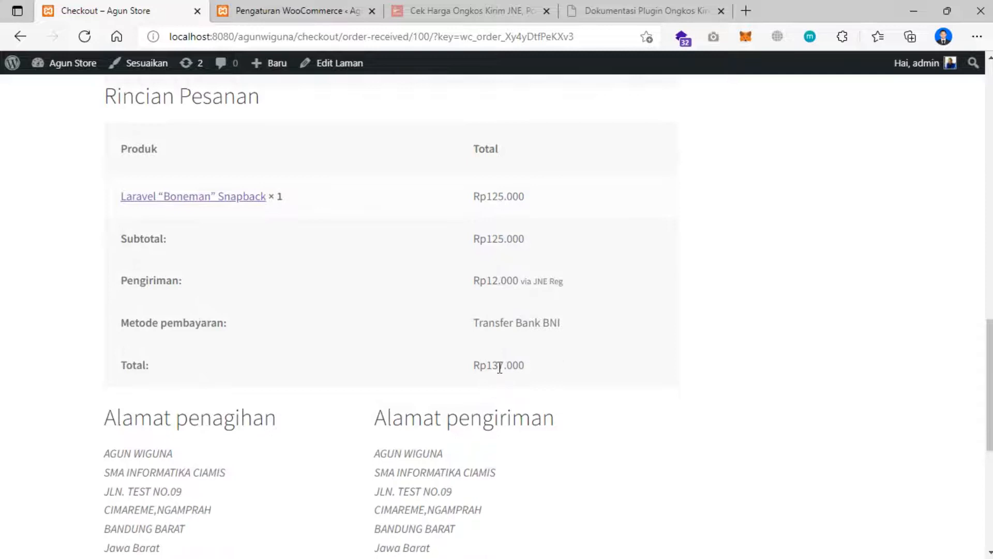
pyautogui.moveTo(493, 365); pyautogui.dragTo(535, 373)
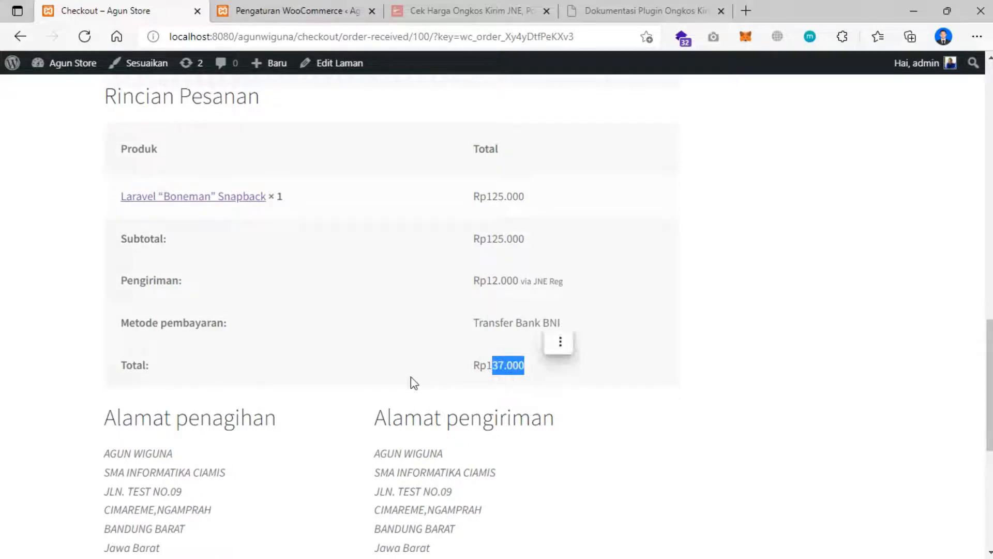
pyautogui.scroll(-1, 411, 377)
pyautogui.click(403, 393)
pyautogui.scroll(-2, 406, 398)
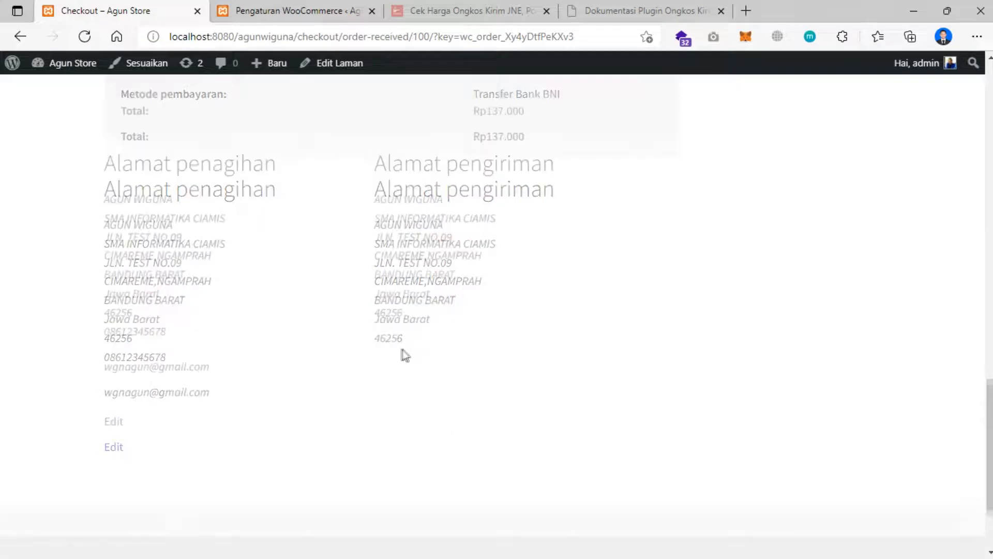
pyautogui.scroll(-2, 403, 349)
pyautogui.scroll(14, 403, 350)
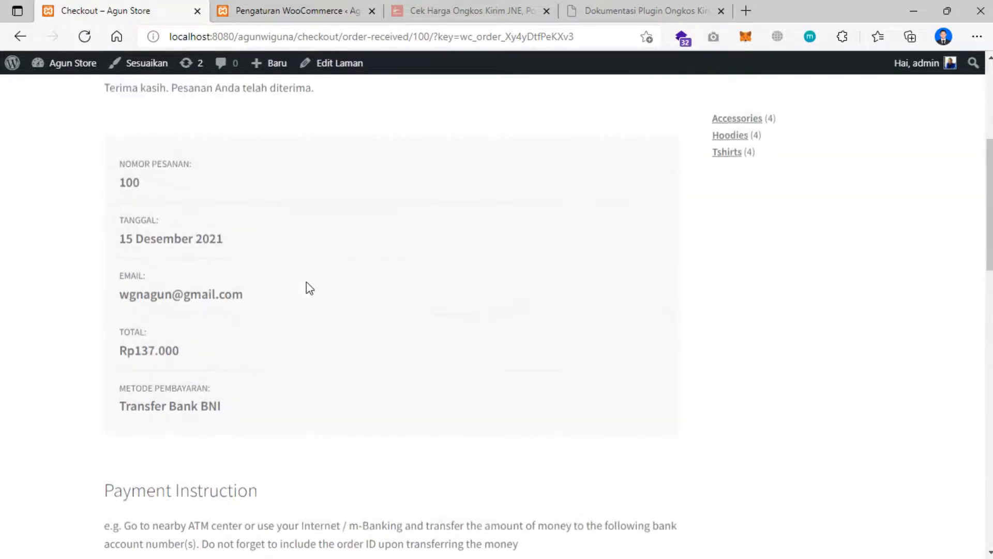
pyautogui.scroll(5, 309, 288)
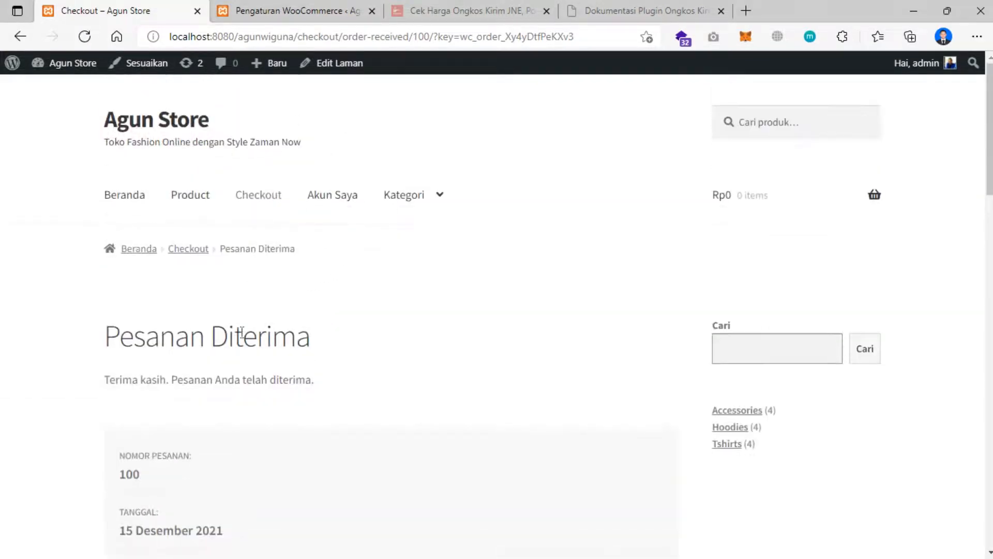
# - Open WooCommerce > Pesanan to see the Rp137.000 order with status Ditahan
pyautogui.click(318, 10)
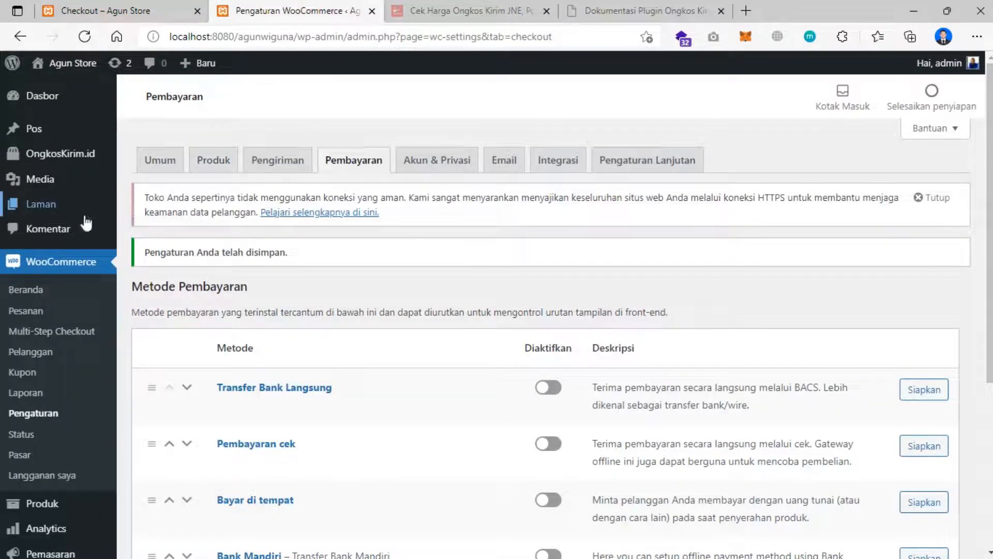
pyautogui.scroll(-3, 36, 318)
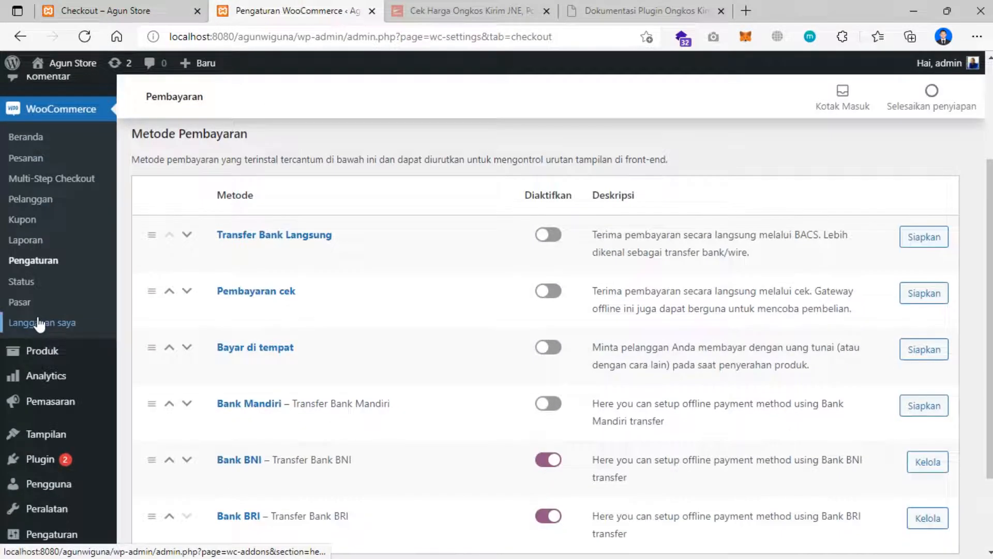
pyautogui.scroll(3, 44, 323)
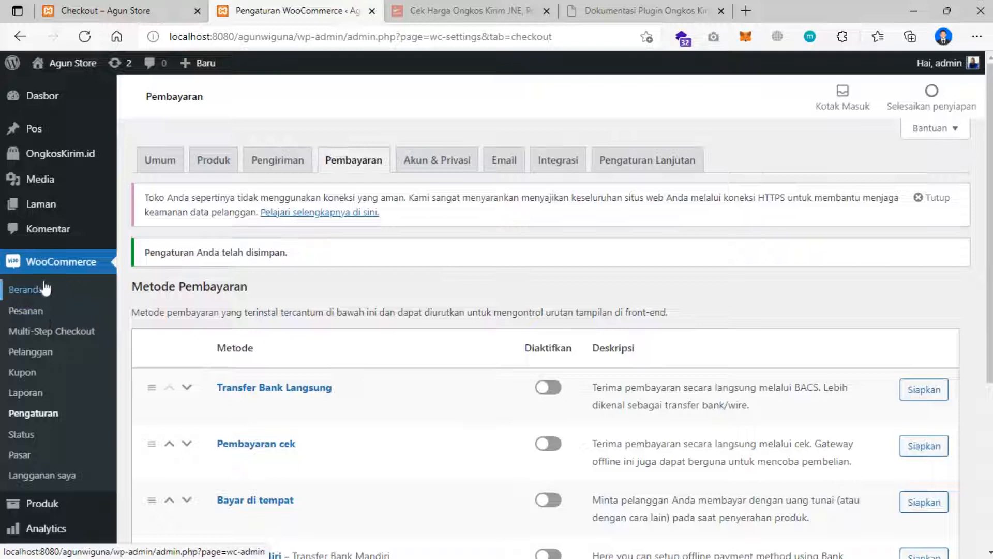
pyautogui.click(50, 266)
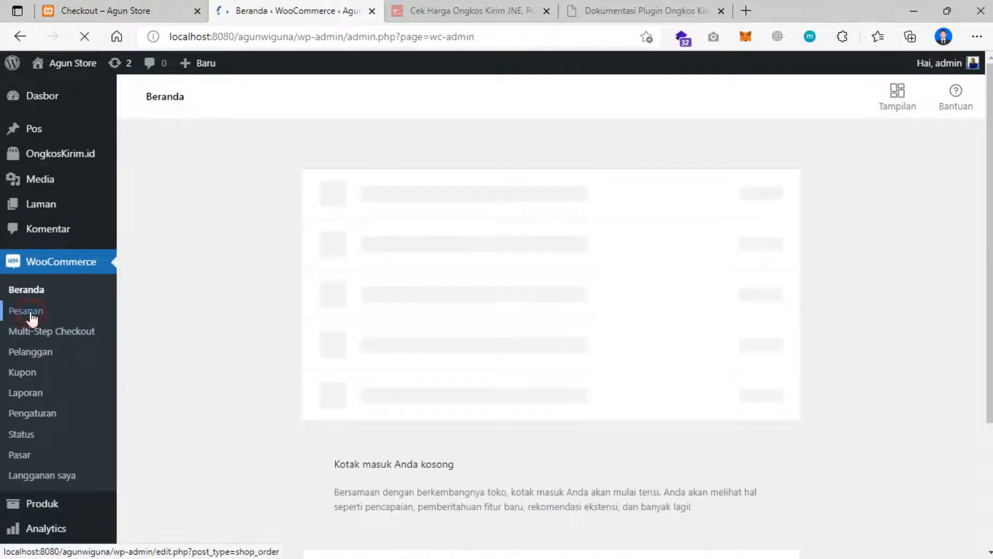
pyautogui.click(26, 311)
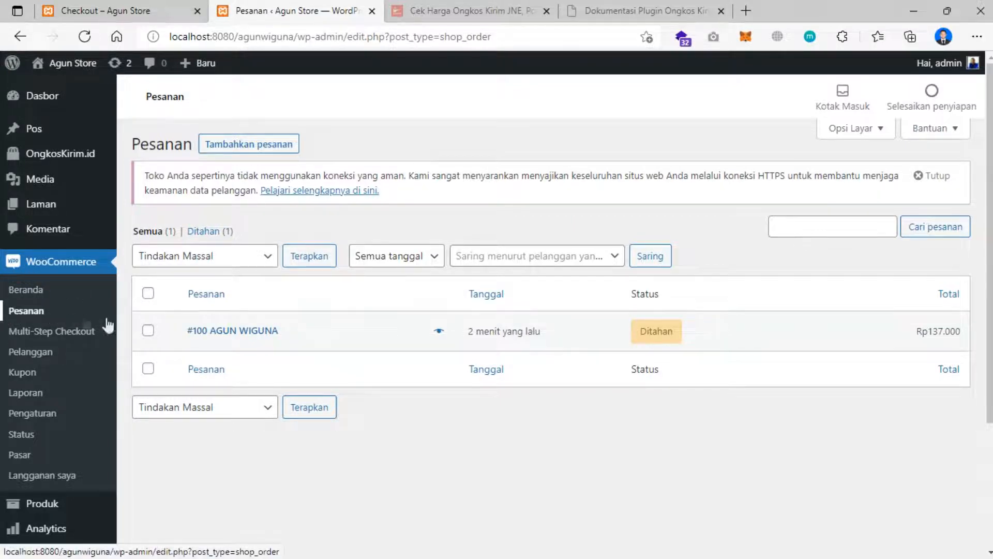
# - Open order #100 (Rp137.000) on its WooCommerce edit page
pyautogui.click(255, 334)
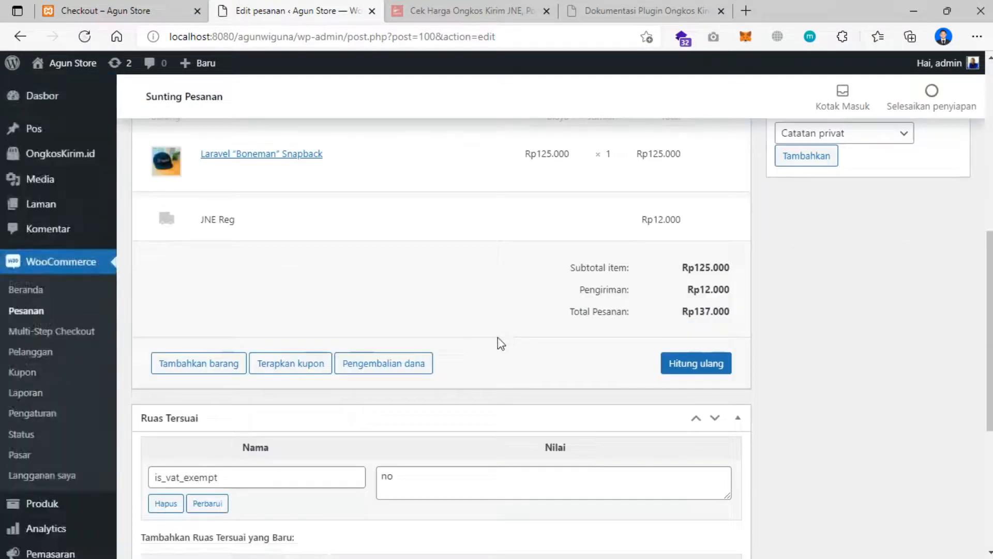
pyautogui.scroll(7, 499, 343)
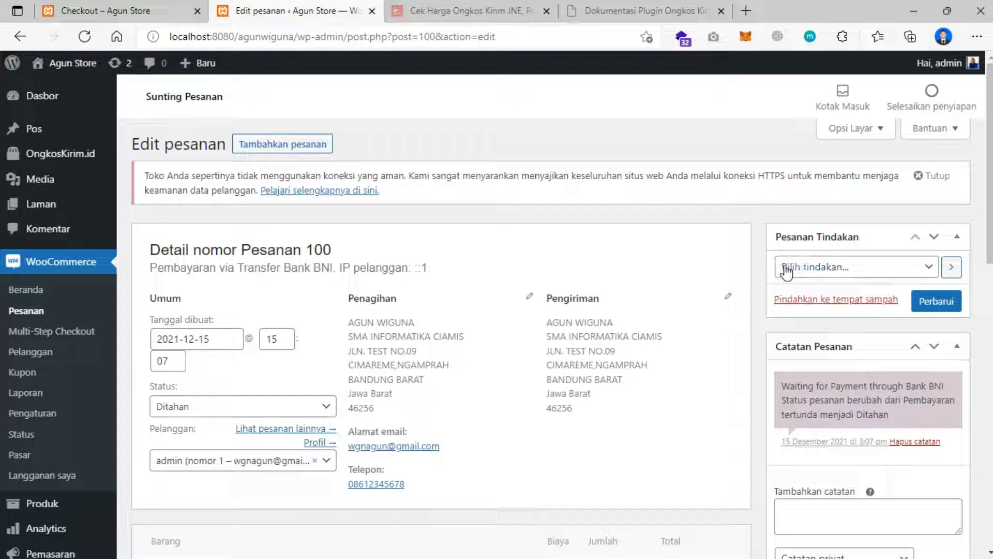
pyautogui.click(806, 272)
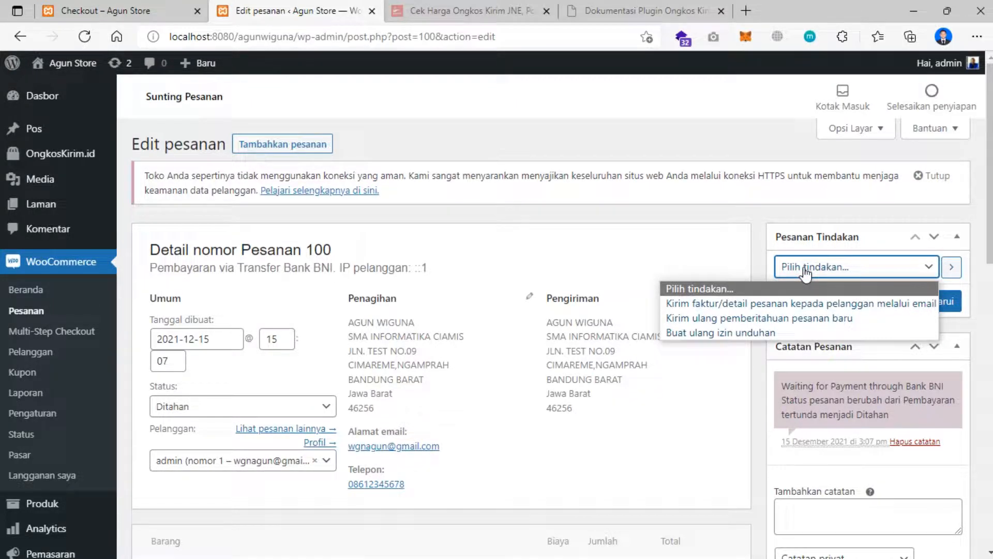
pyautogui.scroll(-1, 216, 324)
# - Change the order status from Ditahan to 'Sedang diproses'
pyautogui.click(220, 334)
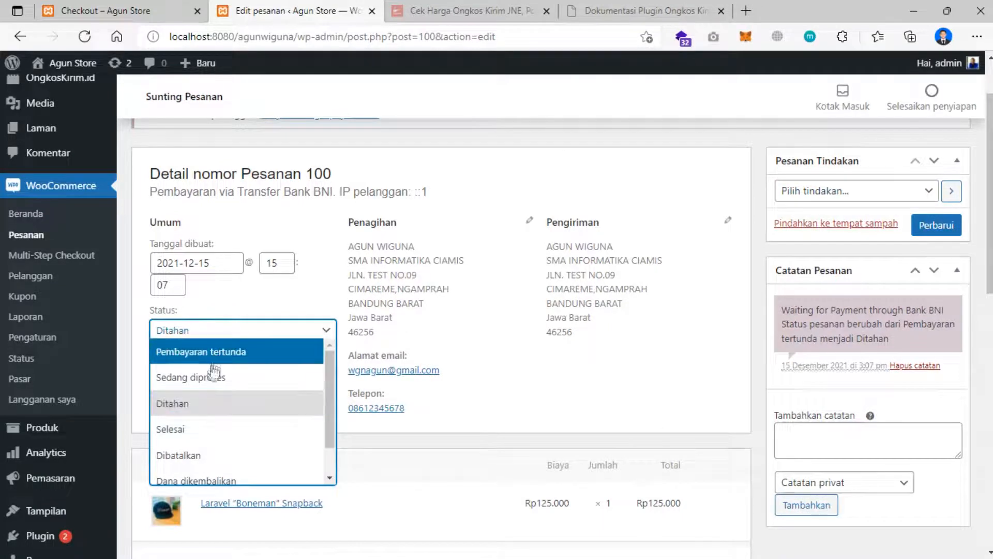
pyautogui.scroll(-1, 215, 380)
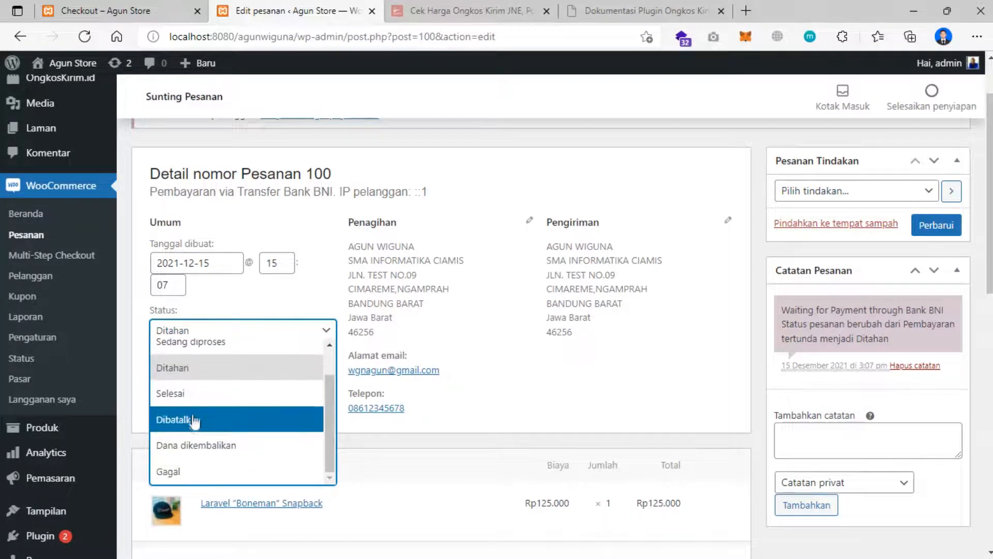
pyautogui.scroll(1, 198, 409)
pyautogui.click(223, 312)
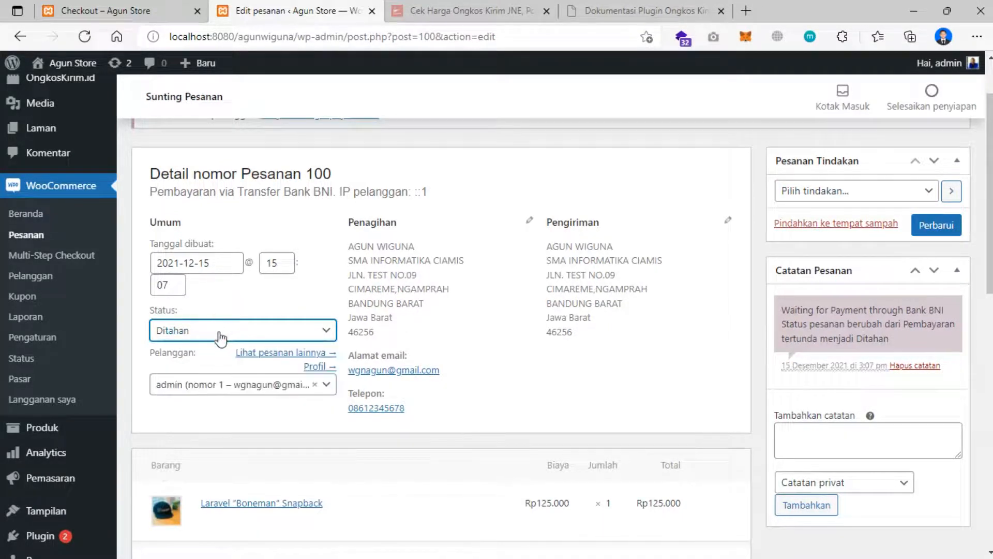
pyautogui.click(215, 337)
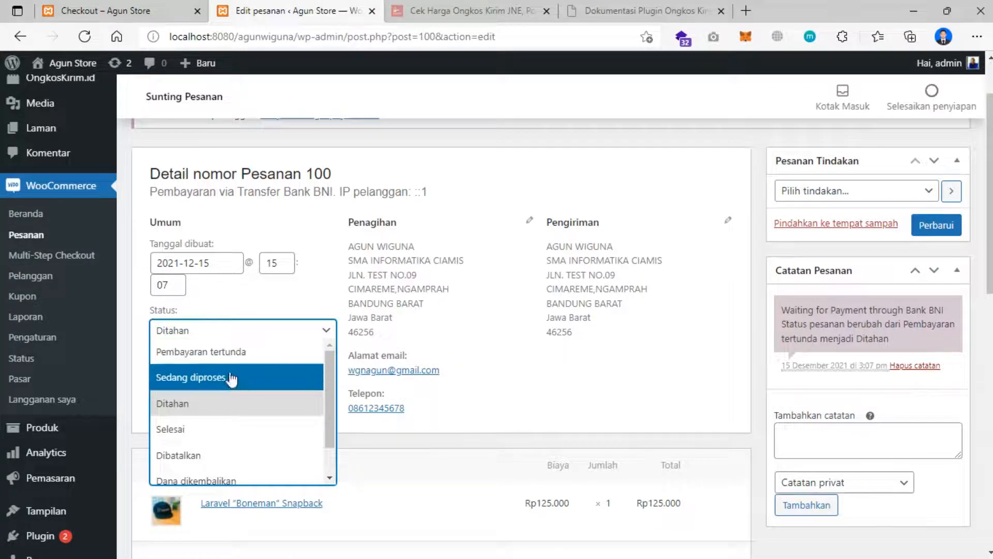
pyautogui.click(215, 377)
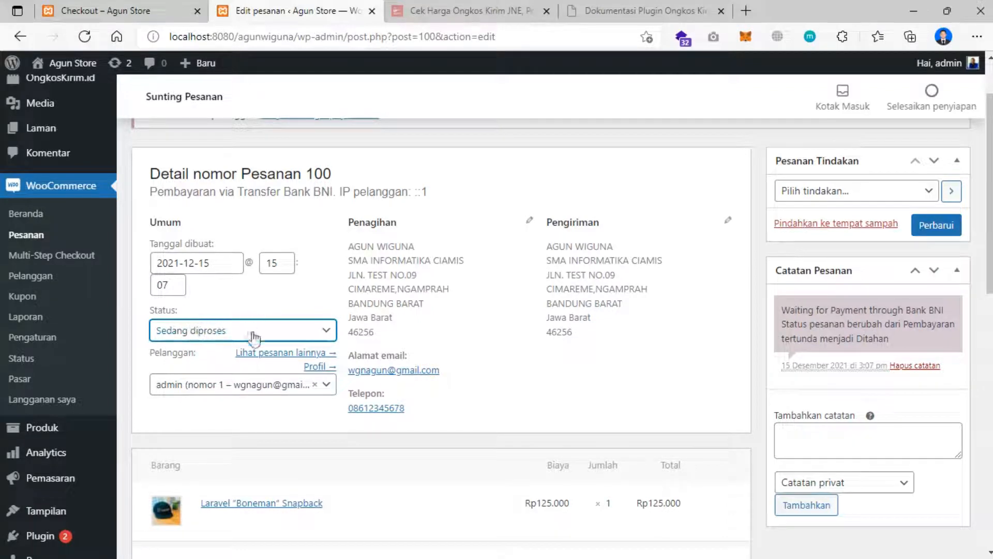
pyautogui.click(207, 330)
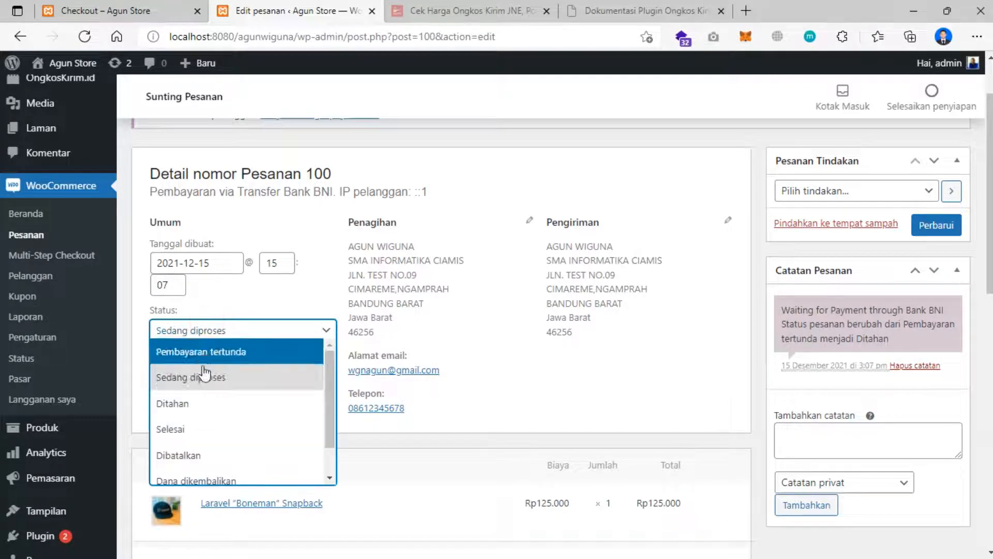
pyautogui.scroll(-1, 191, 381)
pyautogui.scroll(-1, 196, 436)
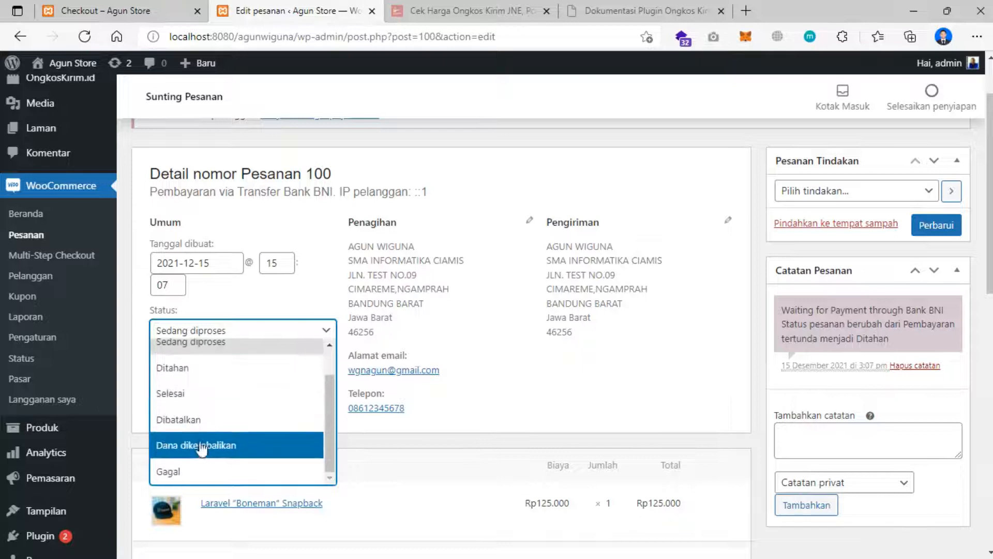
pyautogui.scroll(1, 193, 383)
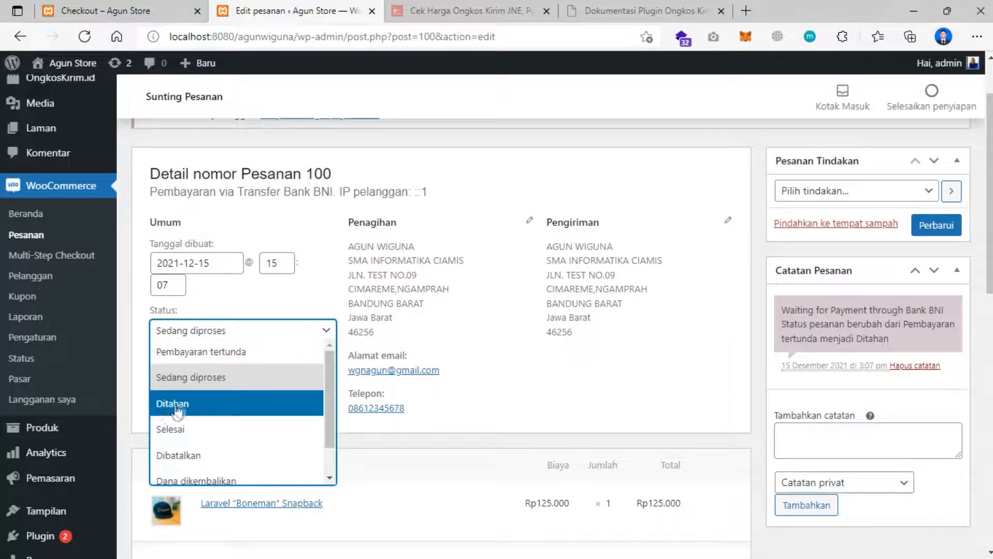
pyautogui.click(223, 377)
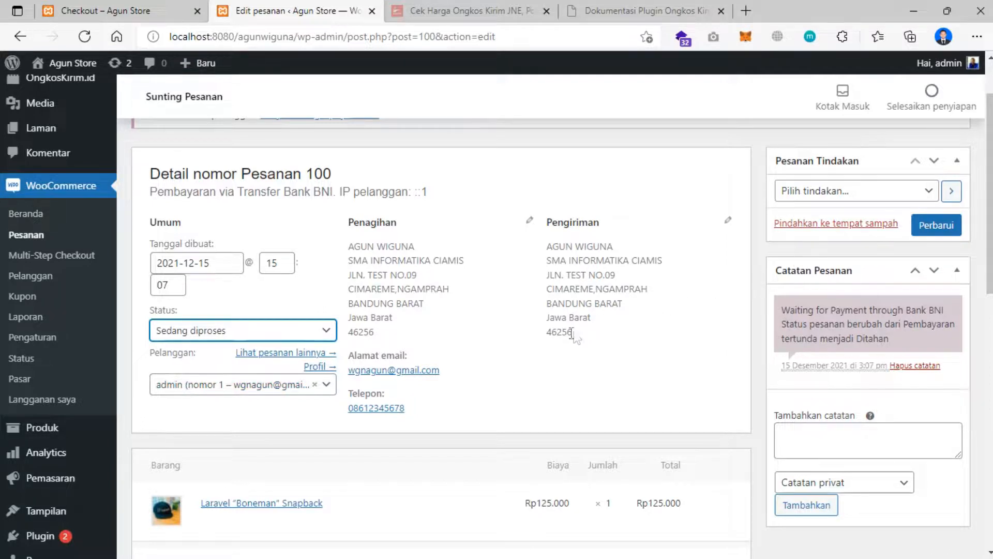
pyautogui.scroll(-3, 570, 338)
# - Start adding a note to order #100
pyautogui.click(821, 279)
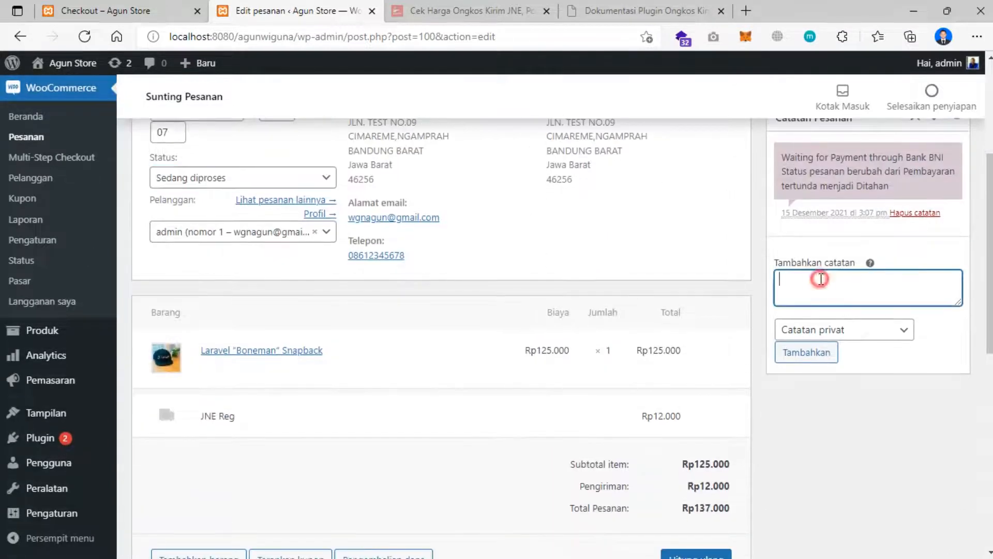
pyautogui.scroll(2, 746, 247)
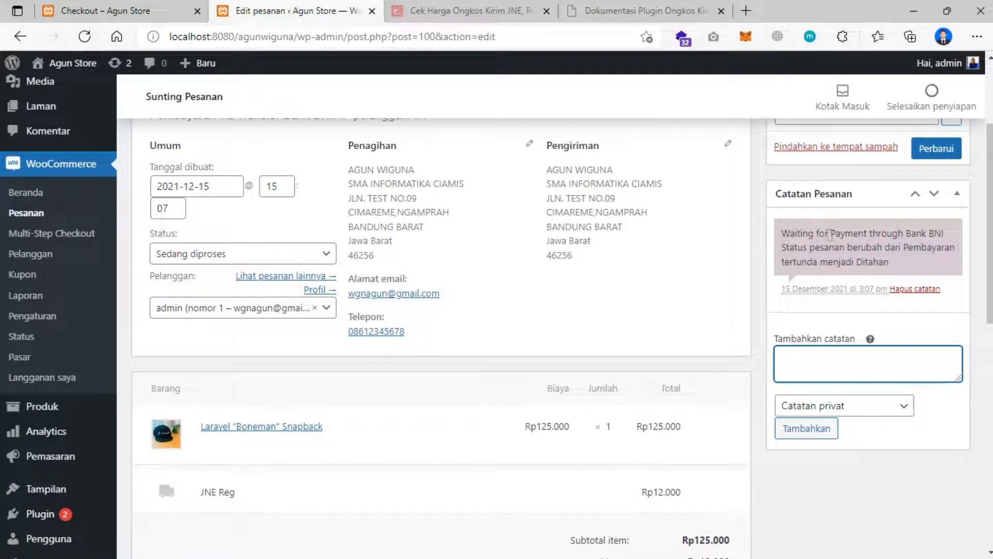
pyautogui.scroll(-9, 554, 295)
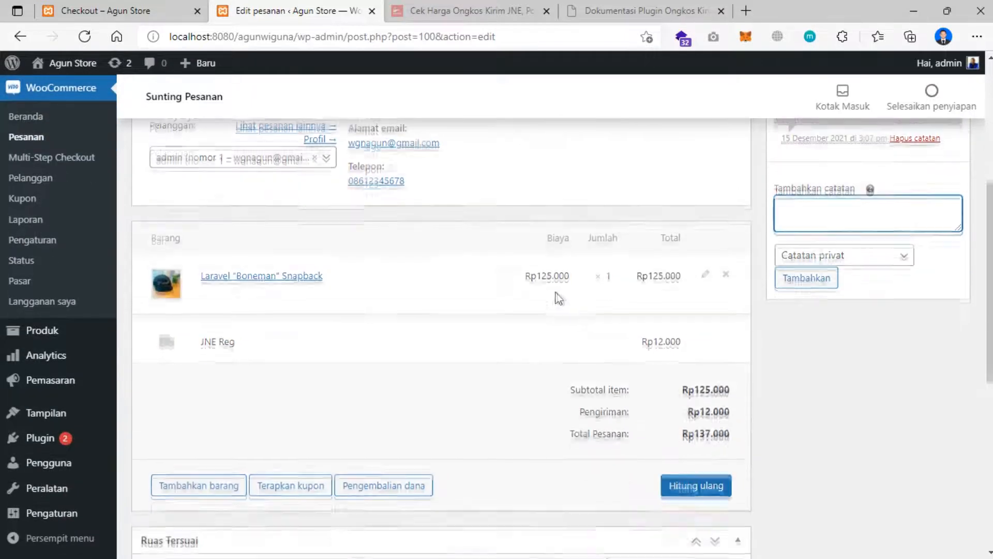
pyautogui.scroll(-2, 545, 293)
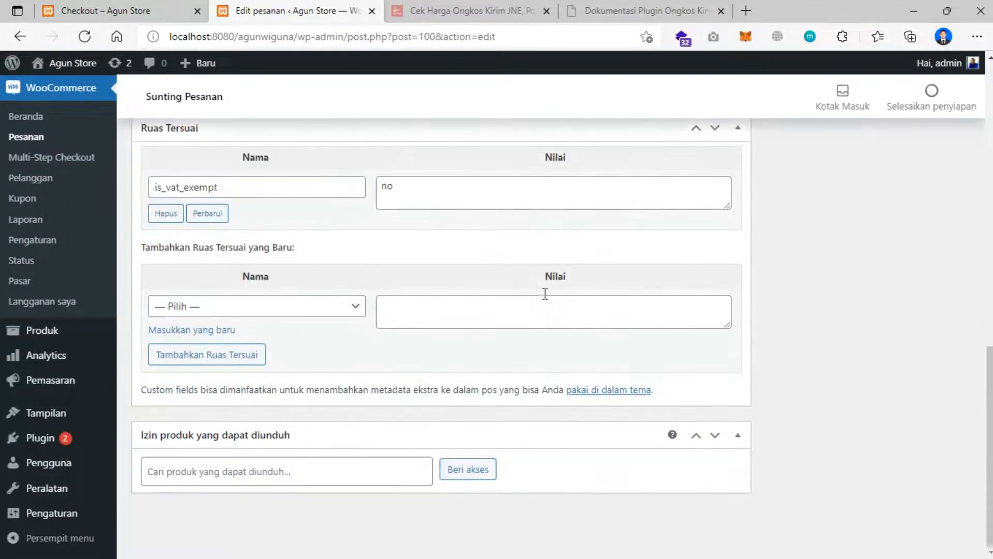
pyautogui.scroll(11, 544, 294)
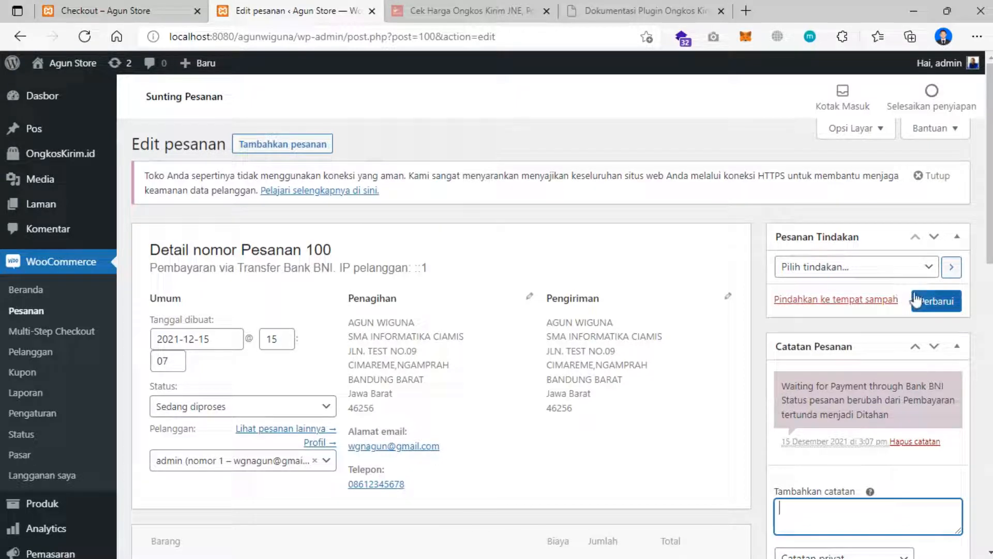
# - Save order #100 as Sedang diproses with Perbarui and return to the Pesanan orders list
pyautogui.click(853, 267)
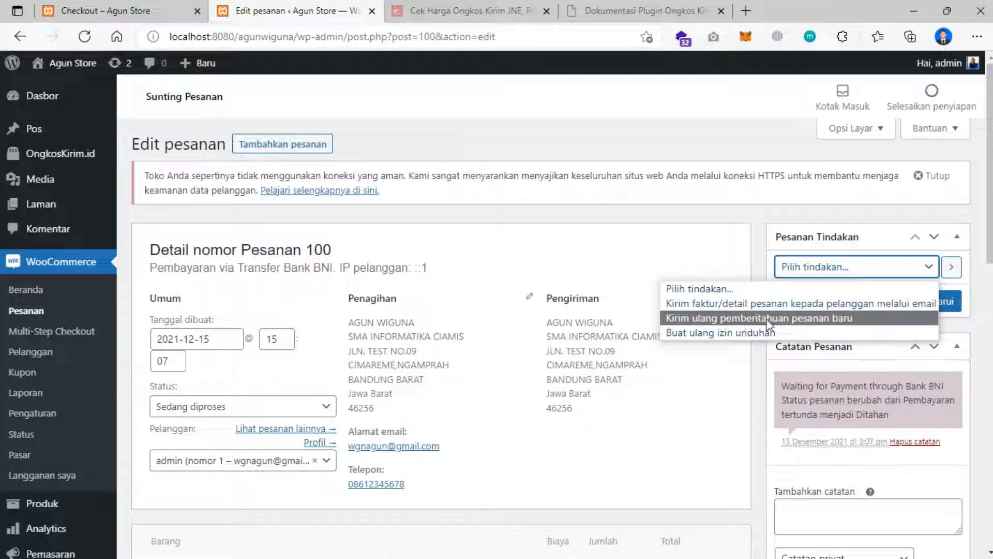
pyautogui.click(811, 220)
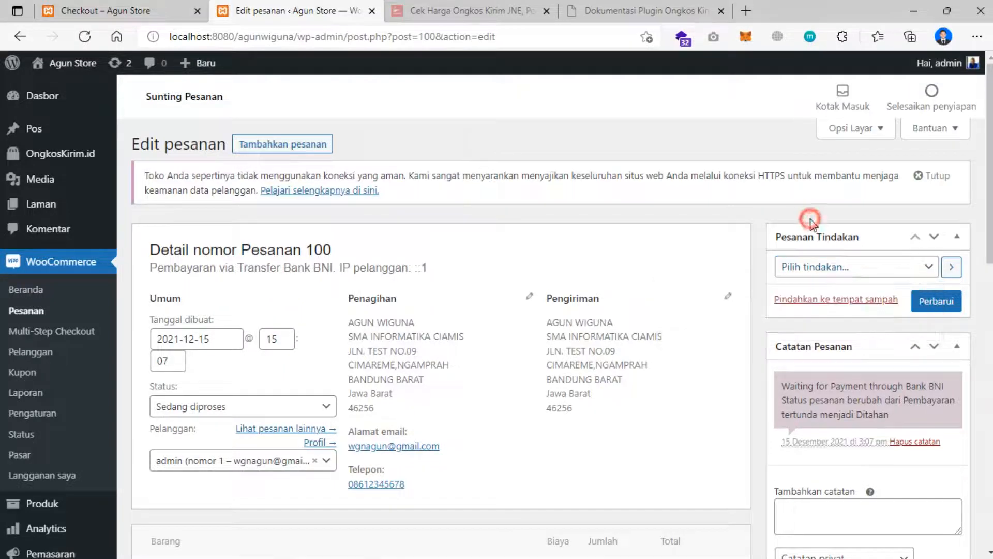
pyautogui.click(938, 304)
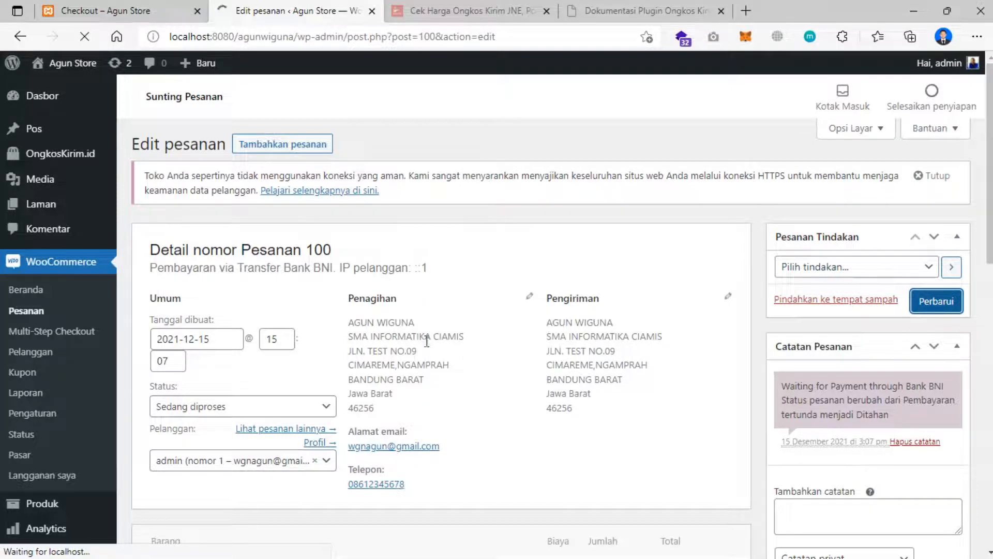
pyautogui.scroll(-1, 430, 335)
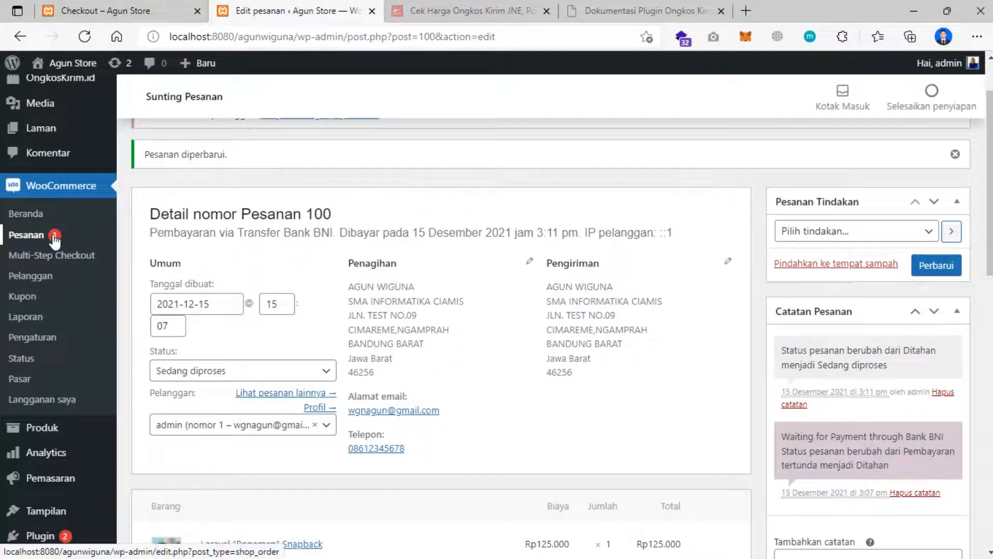
pyautogui.click(36, 238)
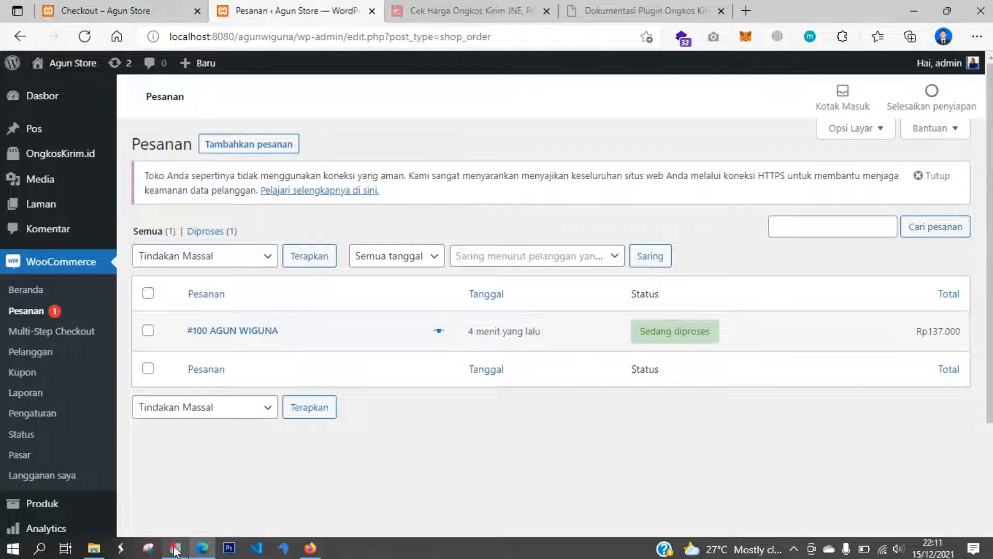
# - Bring the Notepad plugin list forward and place the cursor at the end of the Tidio Chat line
pyautogui.click(175, 549)
pyautogui.click(418, 238)
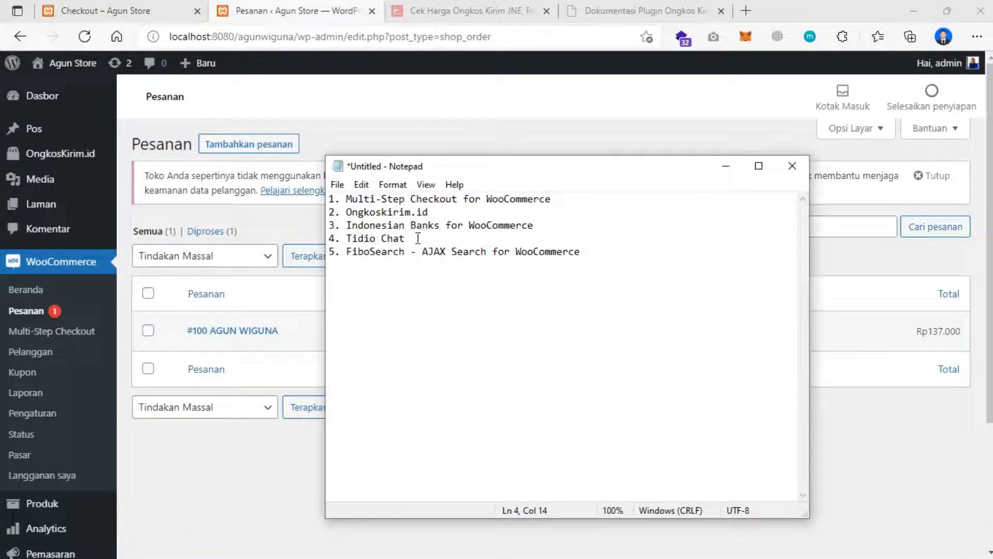
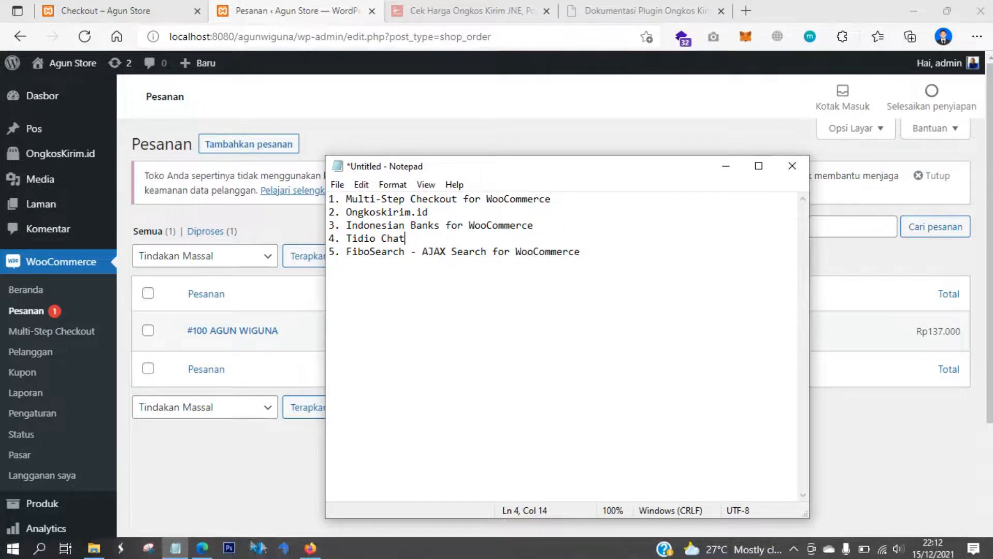
# - Send 'halo' in the demo storefront's Tidio chat, dismiss the email form, and return to the Pesanan page
pyautogui.click(309, 548)
pyautogui.scroll(-4, 681, 386)
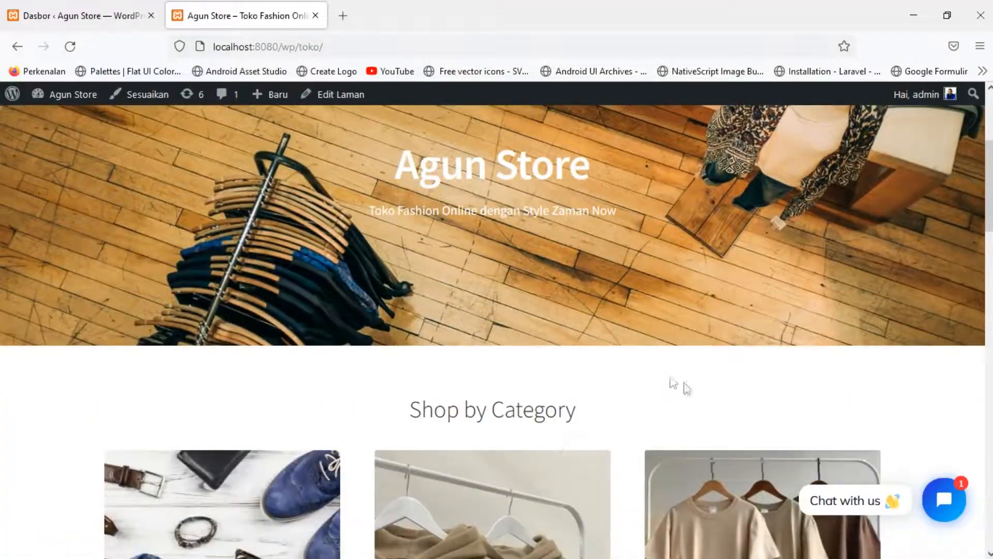
pyautogui.scroll(-4, 897, 460)
pyautogui.scroll(8, 898, 460)
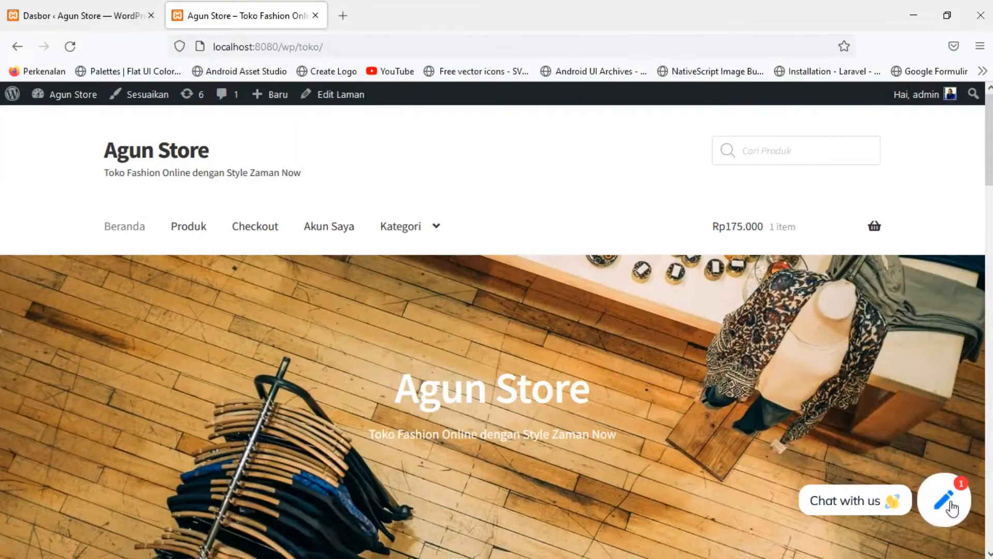
pyautogui.click(849, 483)
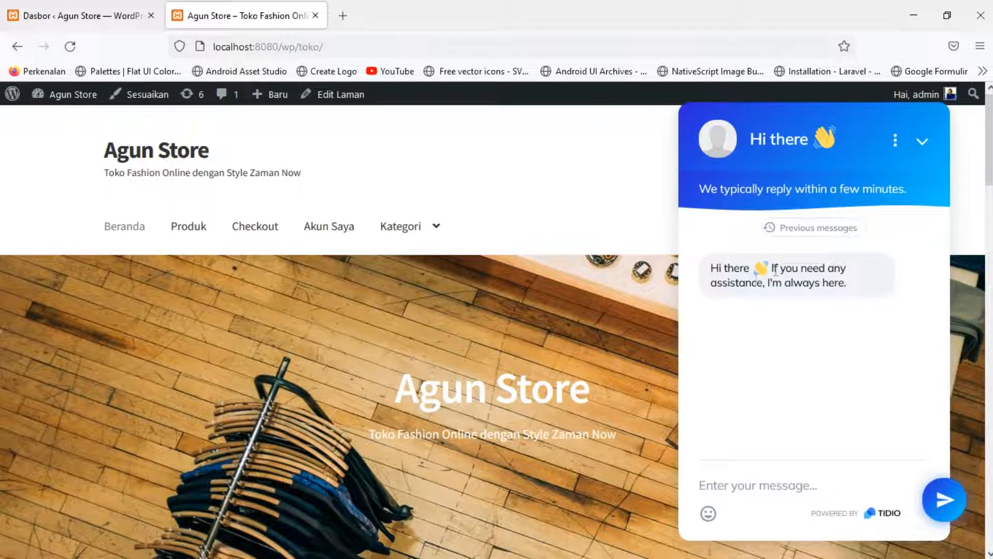
pyautogui.click(748, 481)
pyautogui.write('halo')
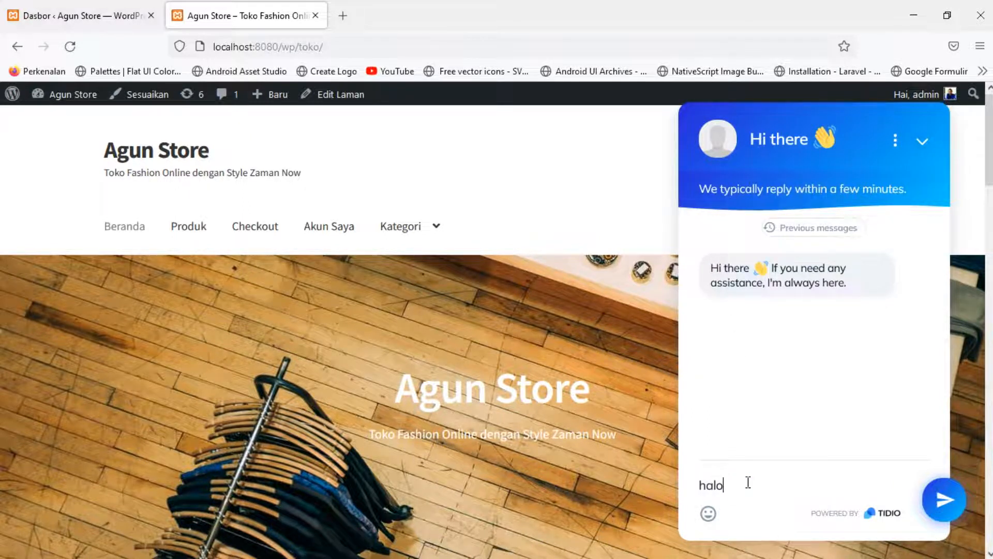
pyautogui.press('Return')
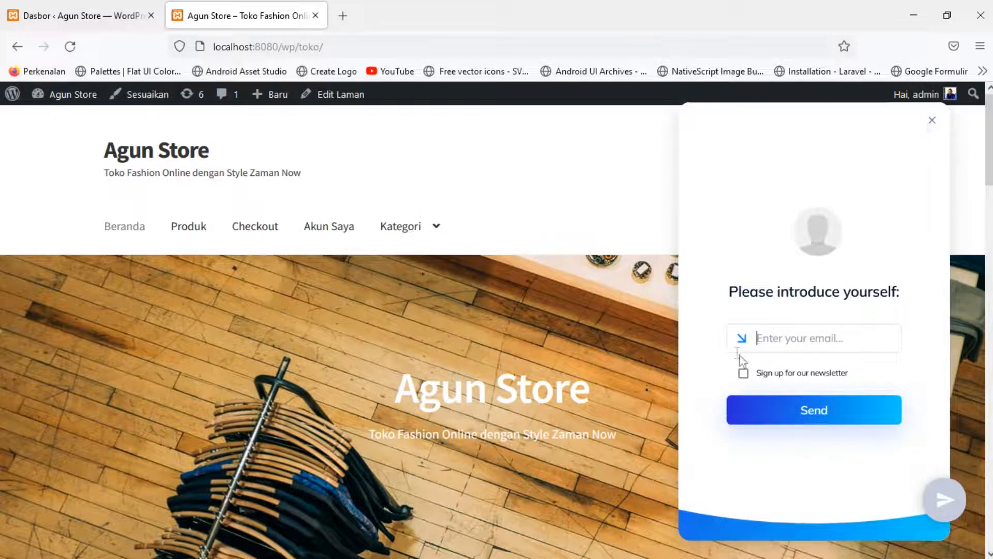
pyautogui.click(932, 120)
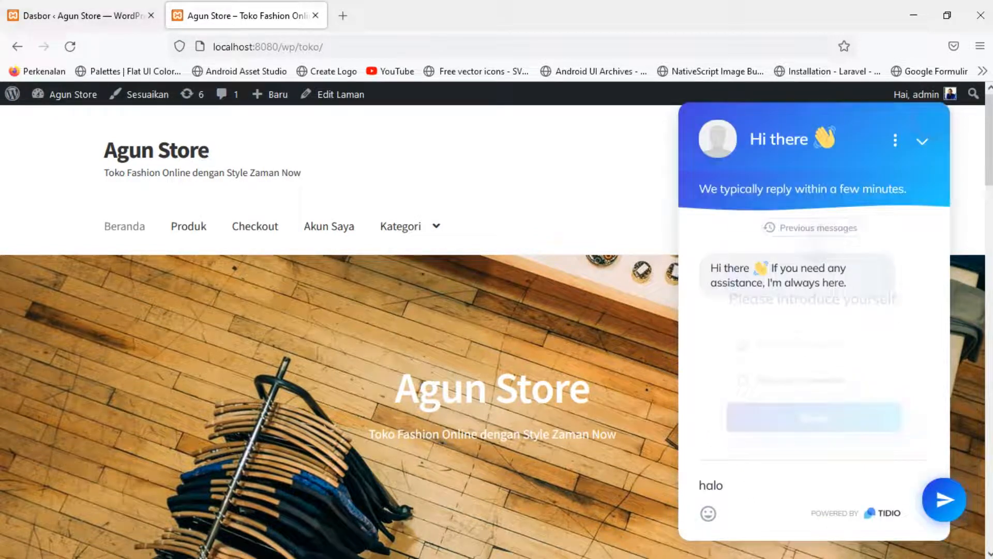
pyautogui.click(202, 548)
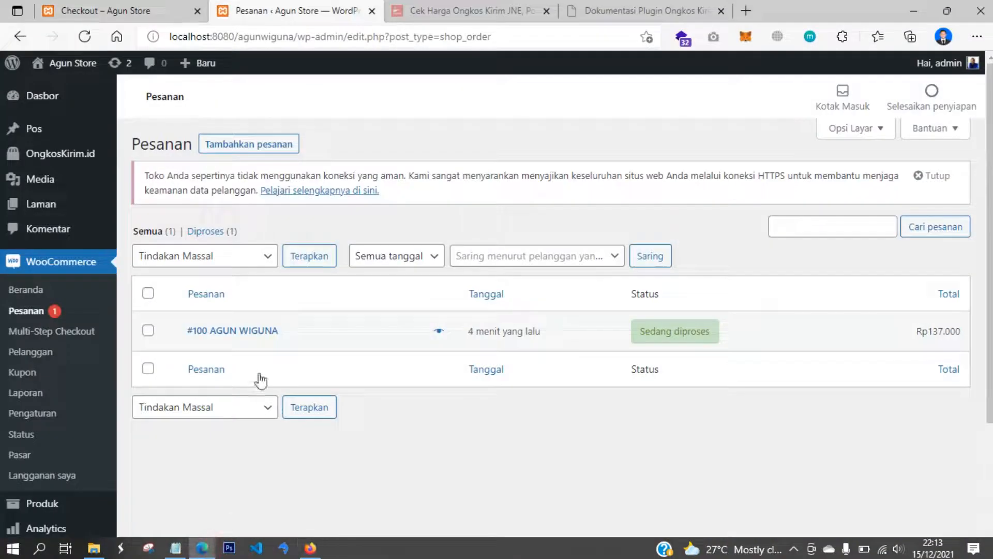
# - Search 'Tidio' under Plugin > Tambah Baru, then install and activate Tidio – Live Chat
pyautogui.scroll(-3, 33, 414)
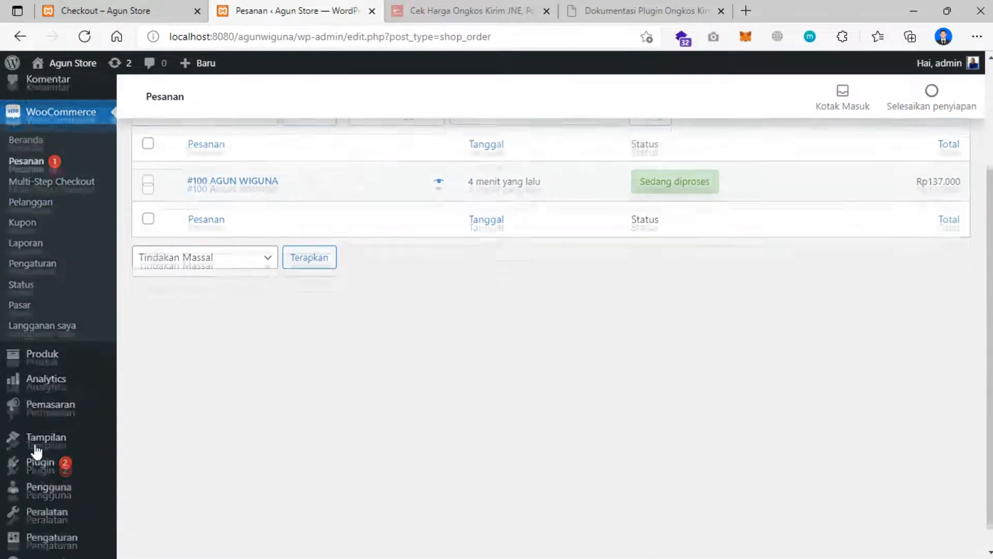
pyautogui.moveTo(73, 444)
pyautogui.click(150, 465)
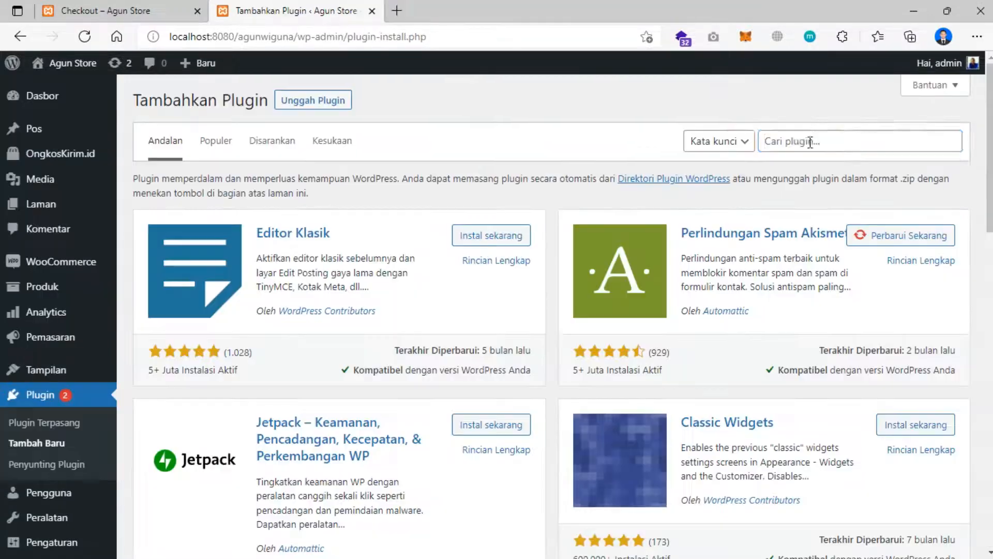
pyautogui.click(811, 141)
pyautogui.write('T')
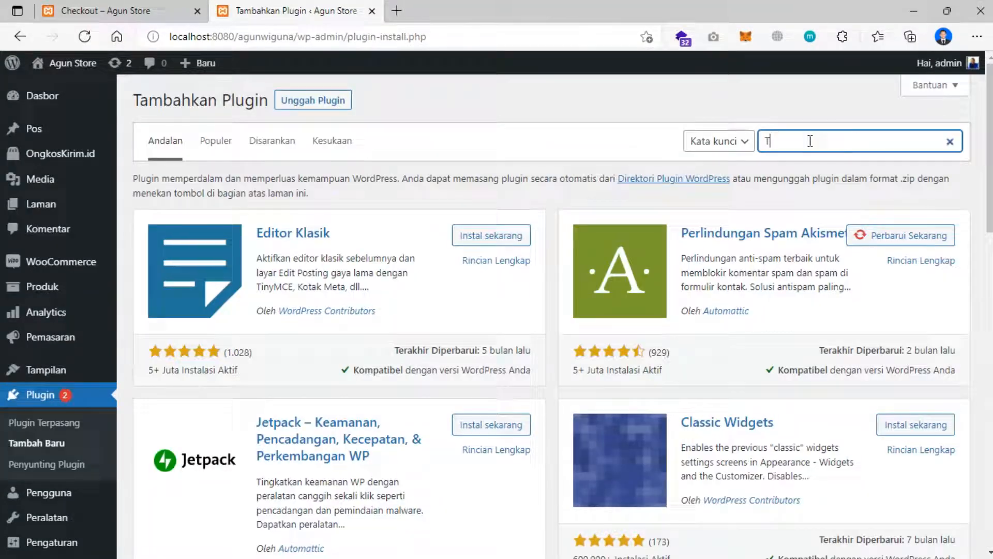
pyautogui.write('idio Chat')
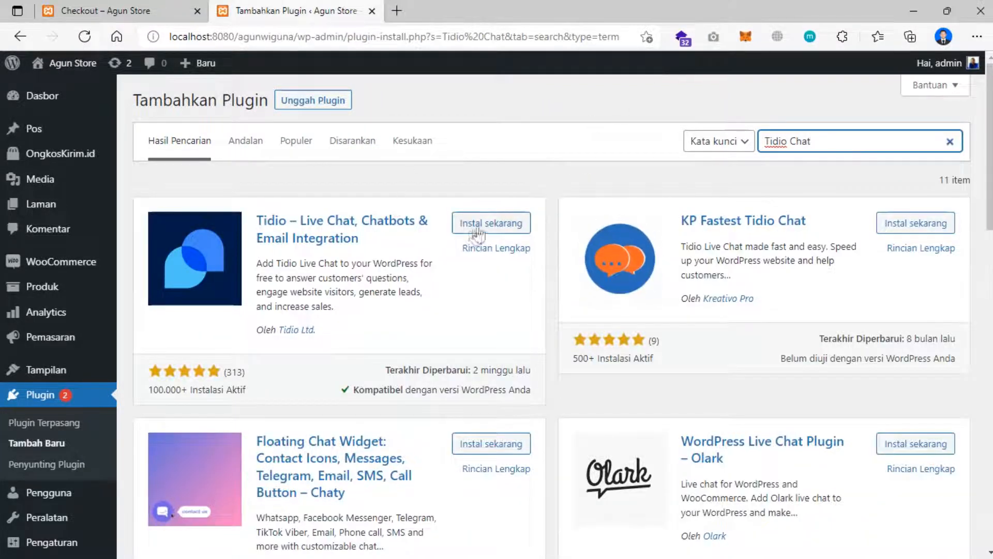
pyautogui.click(490, 224)
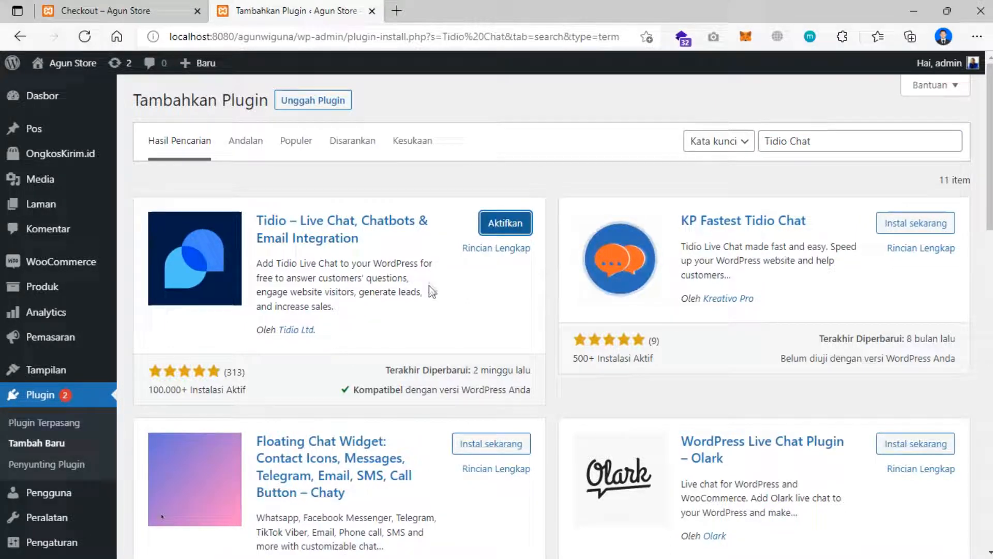
pyautogui.click(503, 228)
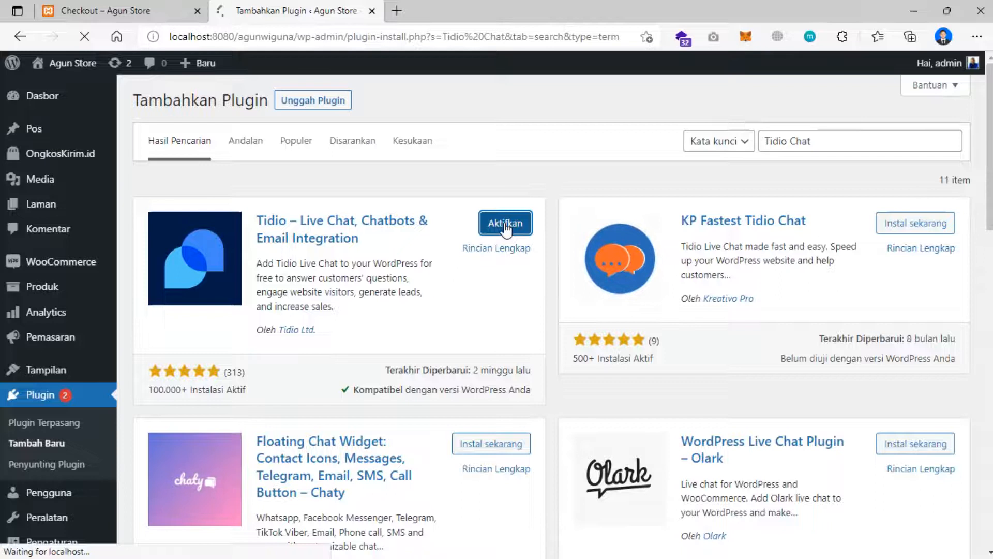
pyautogui.scroll(-4, 311, 290)
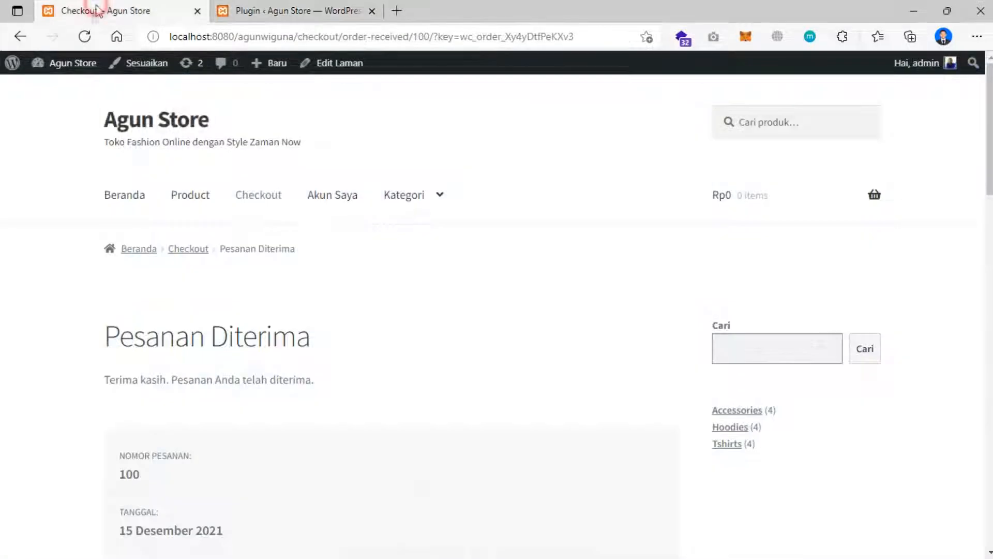
pyautogui.click(99, 10)
pyautogui.click(124, 200)
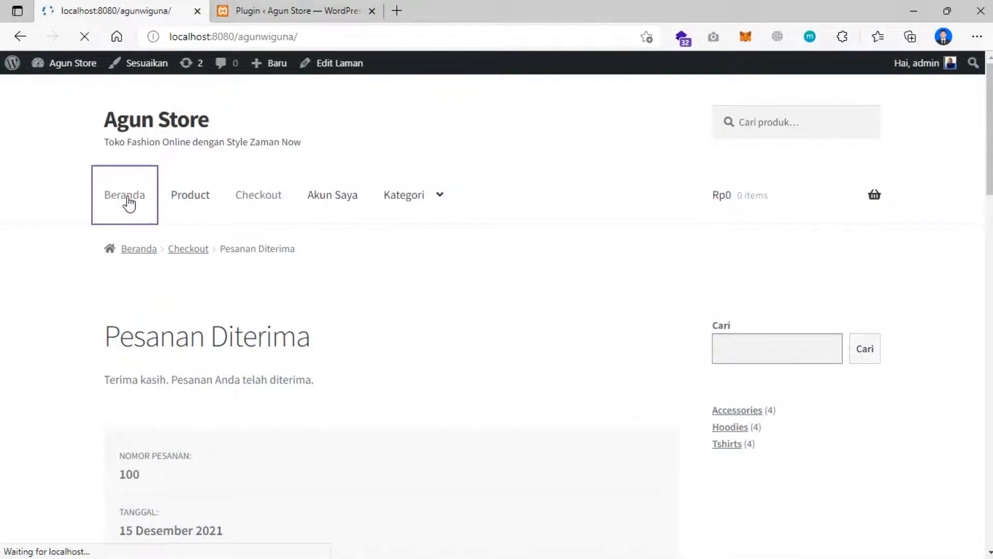
pyautogui.scroll(-15, 130, 210)
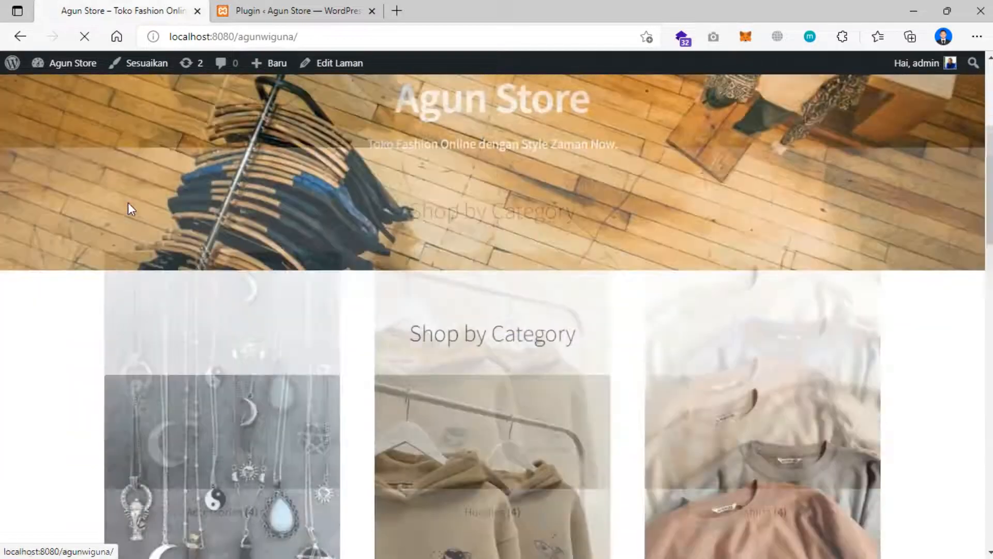
pyautogui.scroll(-4, 132, 217)
pyautogui.scroll(15, 132, 216)
pyautogui.scroll(8, 134, 216)
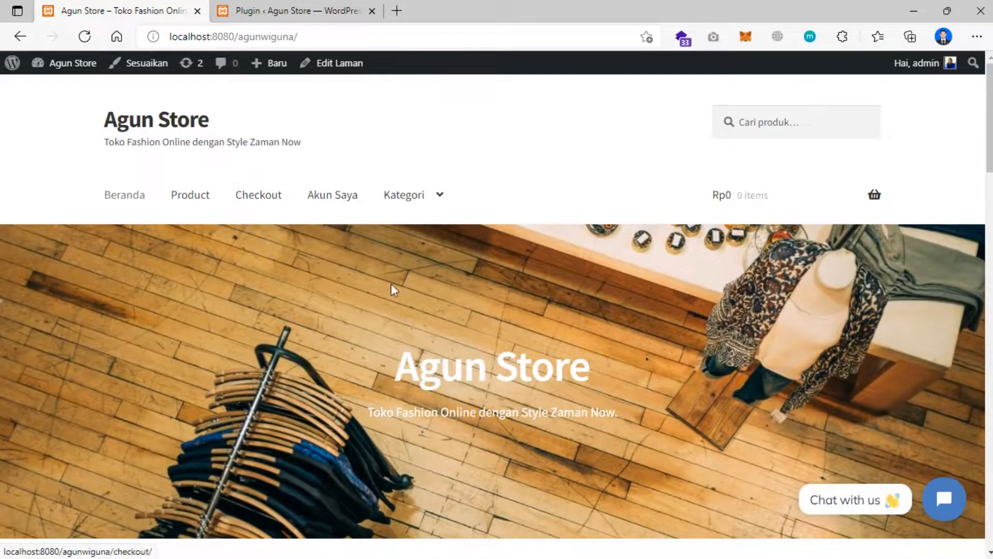
pyautogui.scroll(-4, 623, 353)
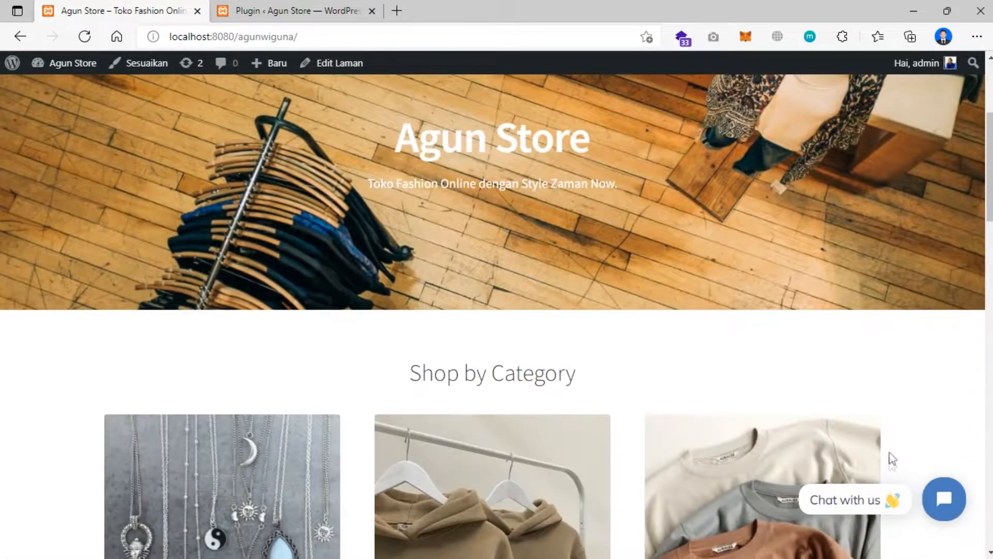
pyautogui.click(944, 504)
pyautogui.click(741, 473)
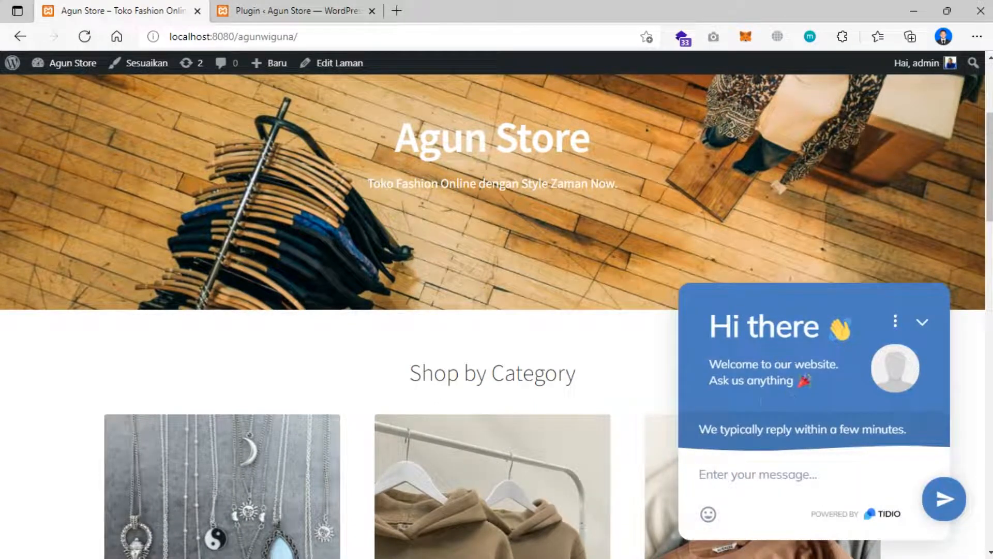
pyautogui.click(289, 11)
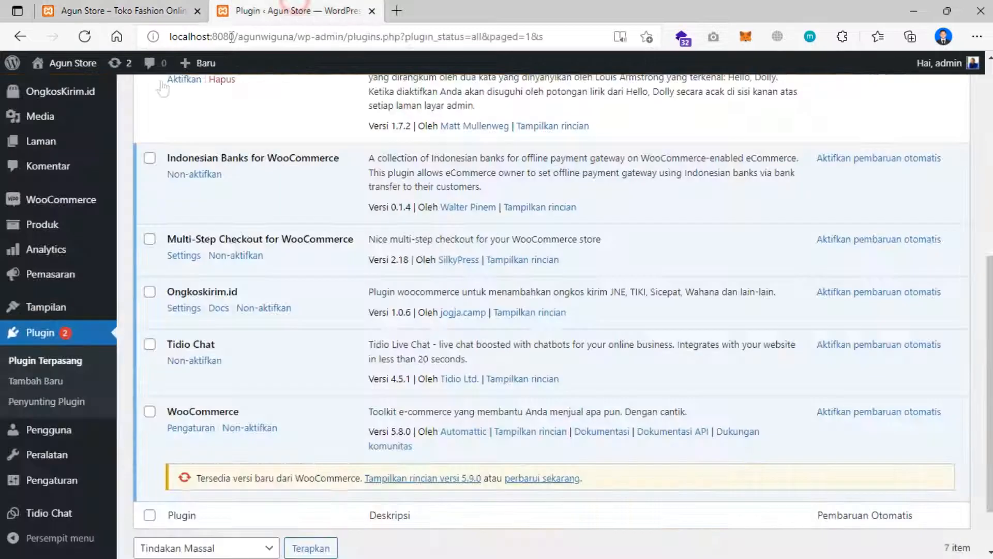
# - Enter the account e-mail on the Tidio Chat settings page and continue to the Tidio panel
pyautogui.scroll(-1, 51, 336)
pyautogui.click(49, 513)
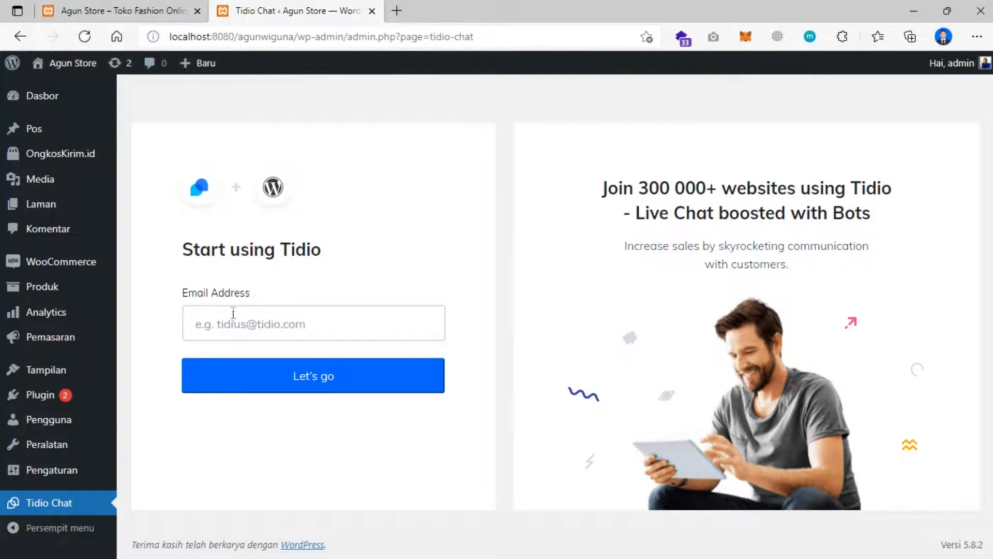
pyautogui.click(238, 333)
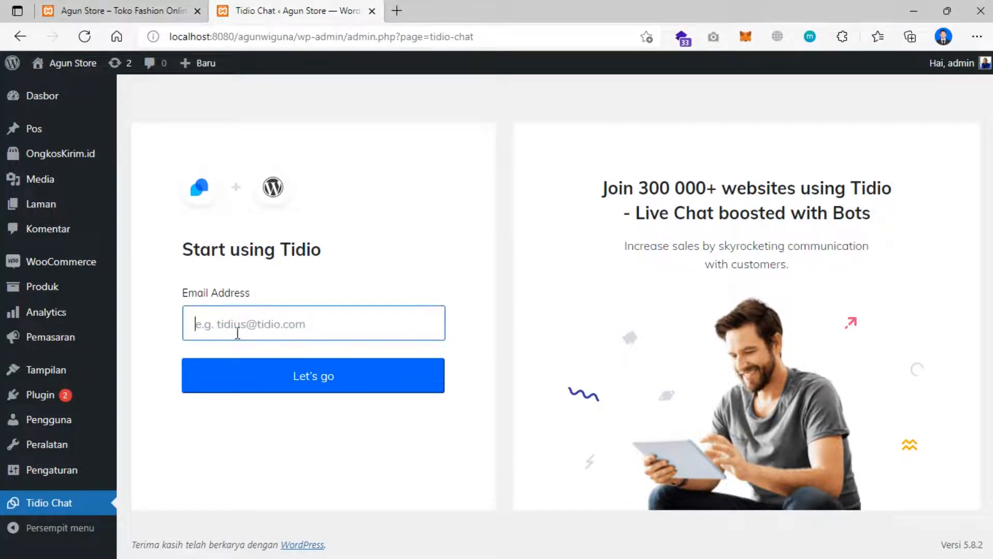
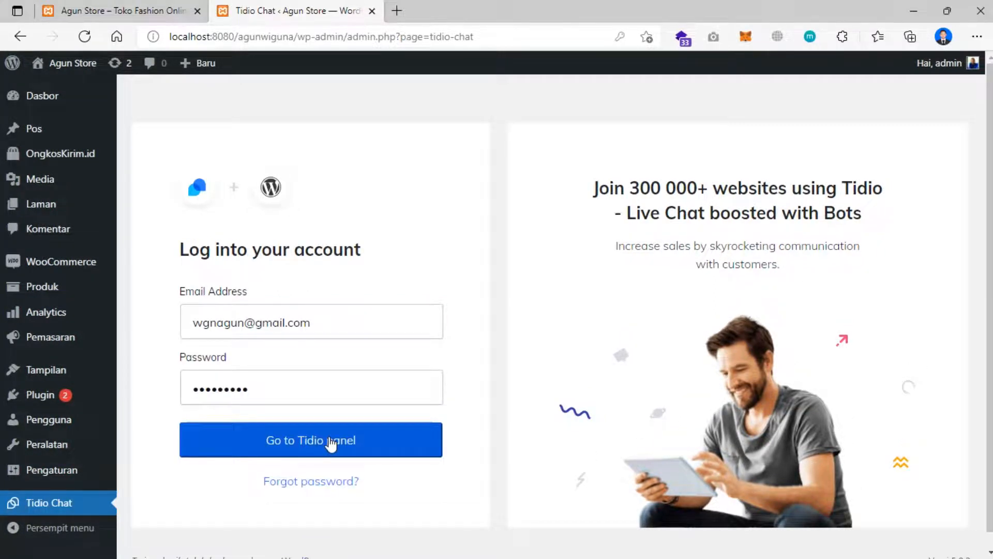
pyautogui.click(331, 443)
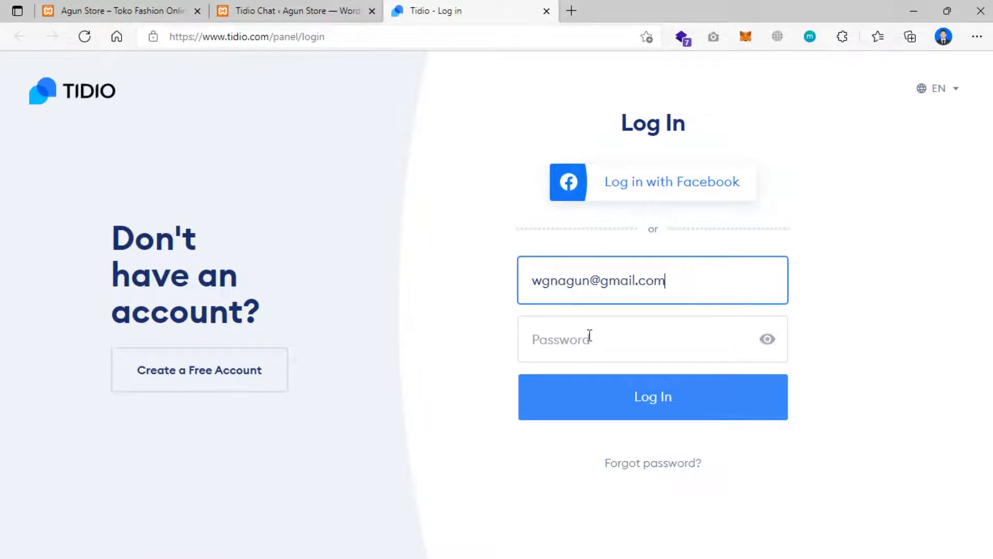
# - Log in to the Tidio panel with the account password and open the Chatbots section
pyautogui.click(589, 337)
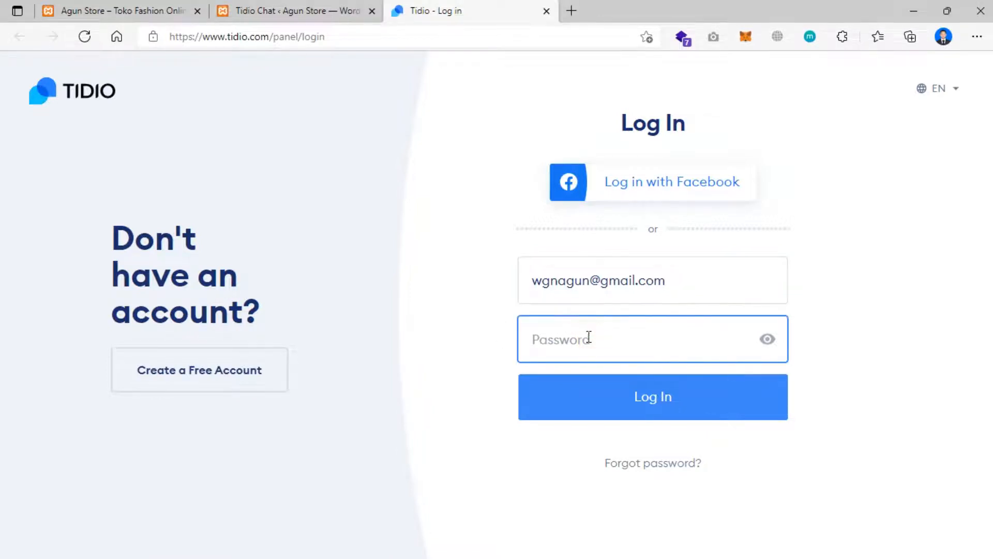
pyautogui.write('•')
pyautogui.click(629, 405)
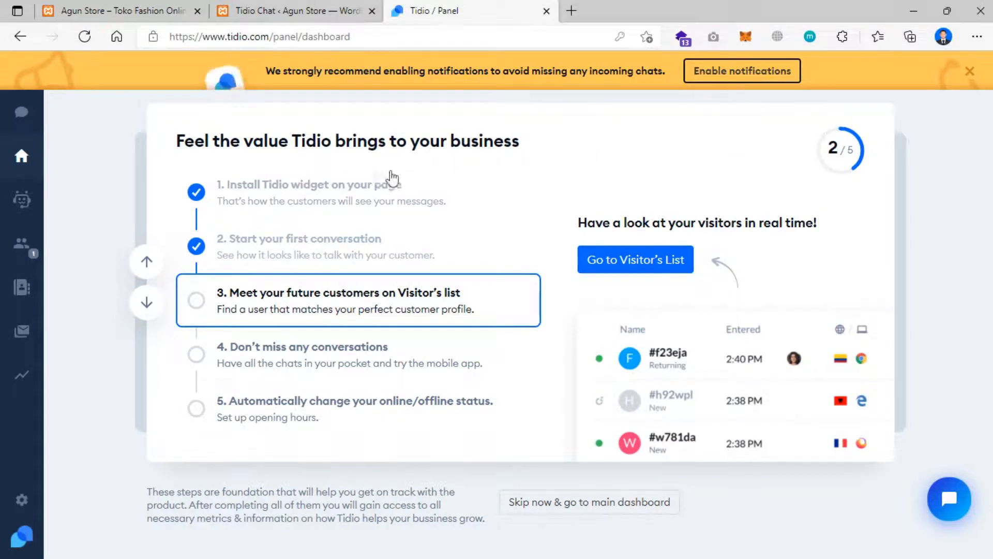
pyautogui.click(13, 202)
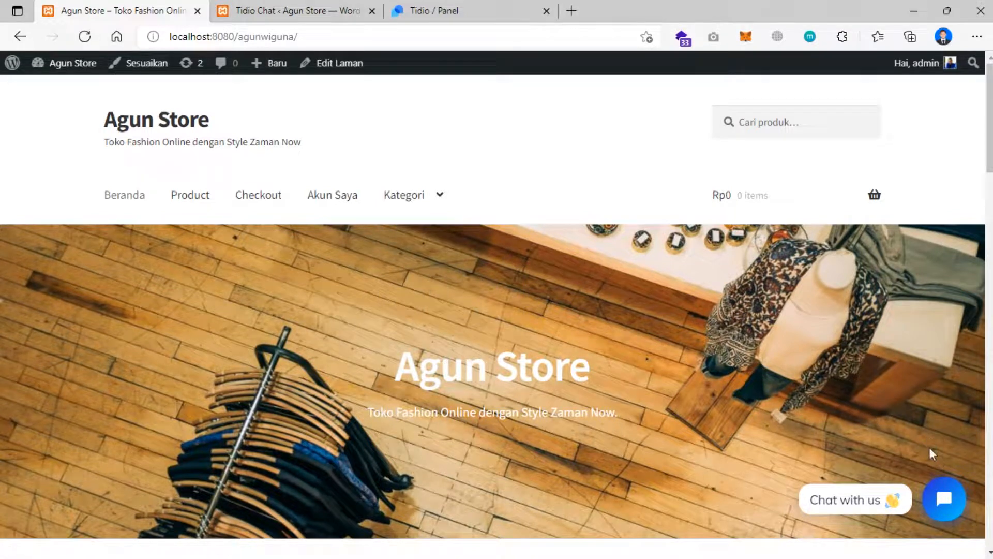
# - Send 'Halo apakah produk topi masih tersedia?' through the storefront's Tidio chat widget
pyautogui.scroll(-1, 790, 419)
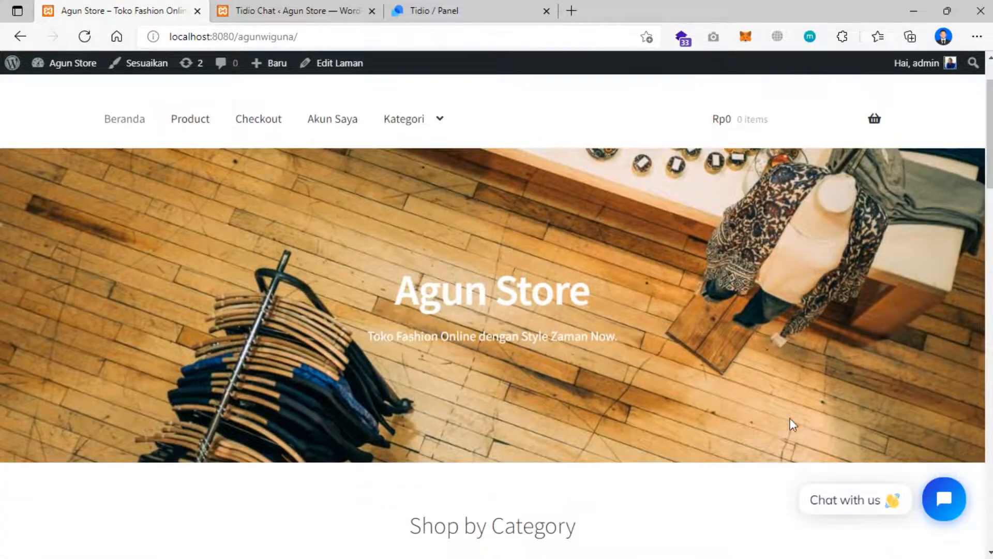
pyautogui.scroll(1, 967, 442)
pyautogui.click(944, 498)
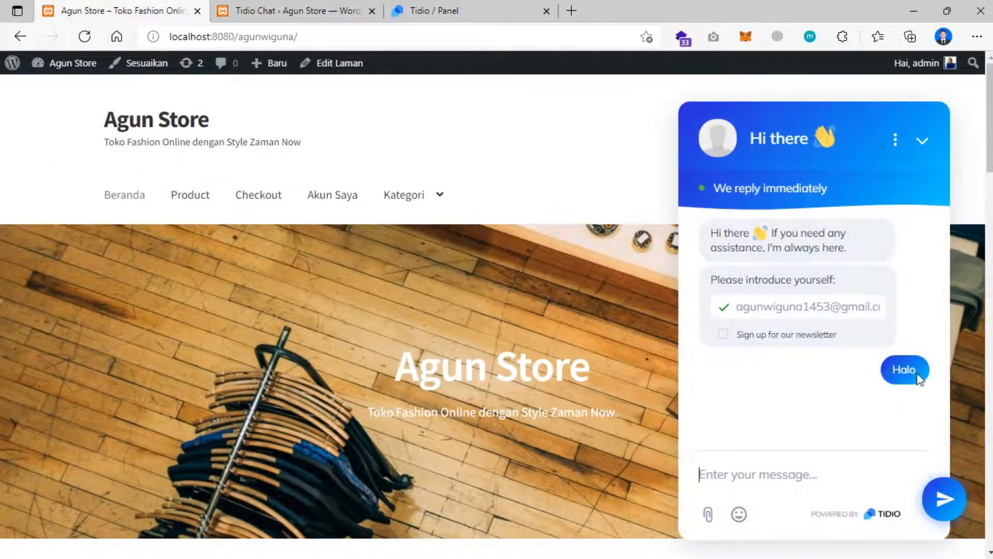
pyautogui.click(725, 477)
pyautogui.write('Halo apakah produk')
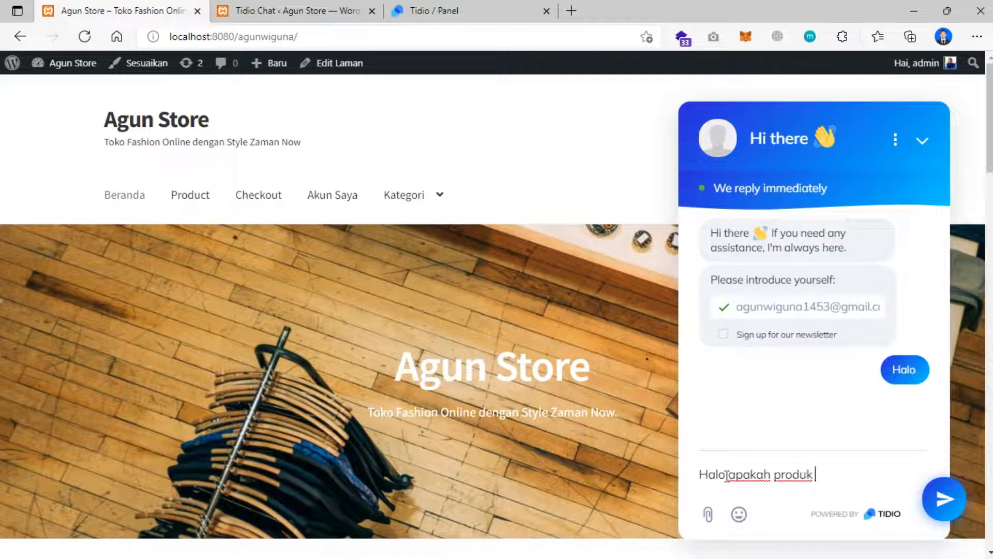
pyautogui.write(' topi masih tersedia?')
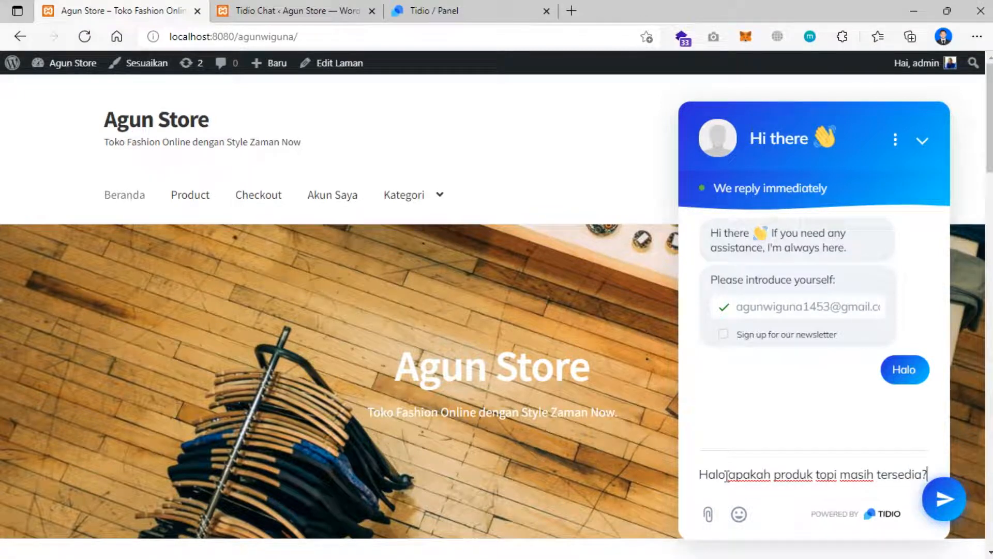
pyautogui.press('Return')
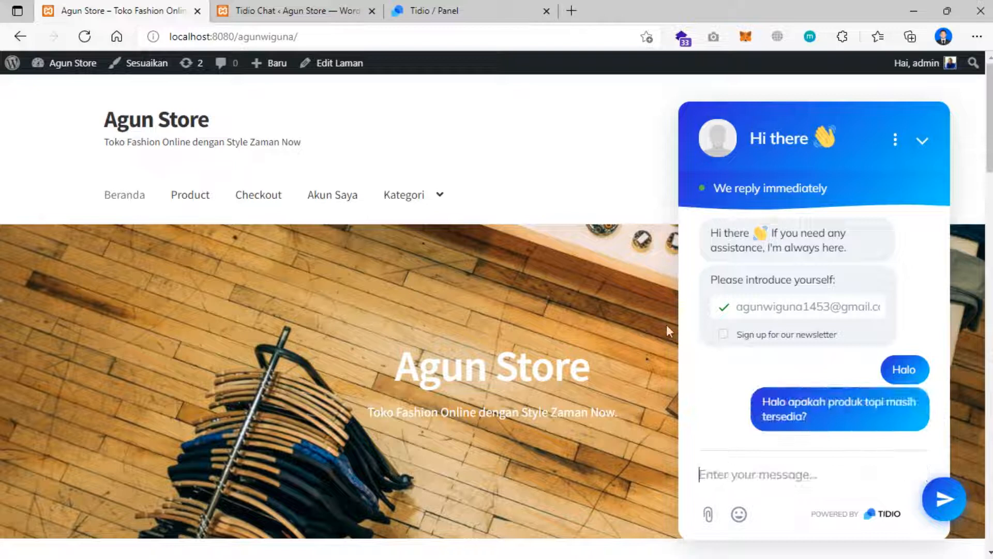
pyautogui.click(436, 14)
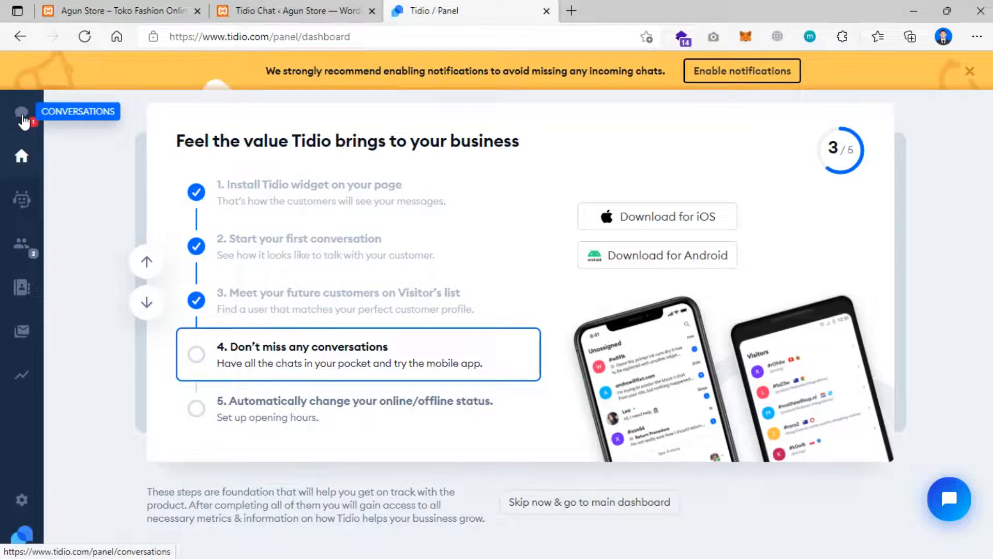
# - Reply 'hai silahkan checkout, produk masih tersedia' in the visitor's unassigned Tidio conversation
pyautogui.click(22, 114)
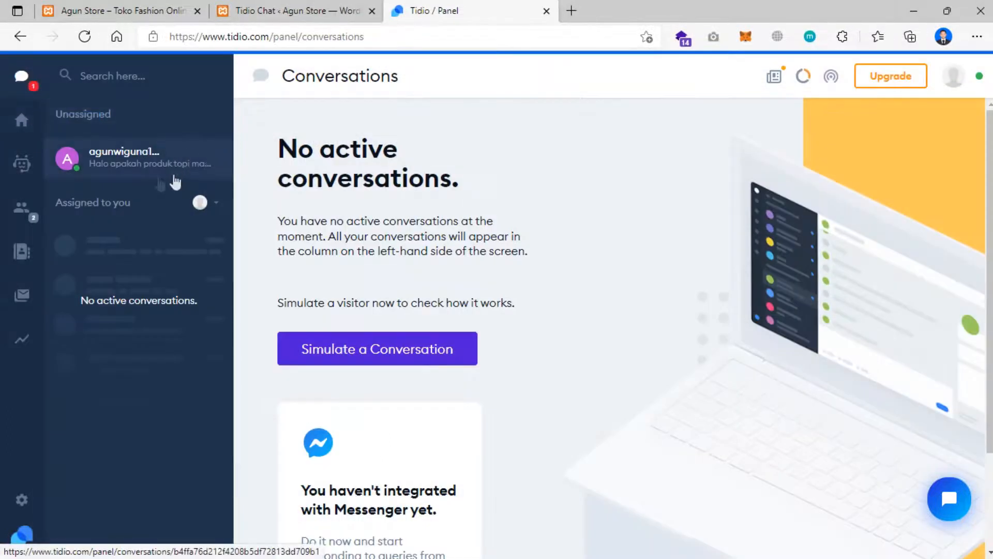
pyautogui.click(129, 158)
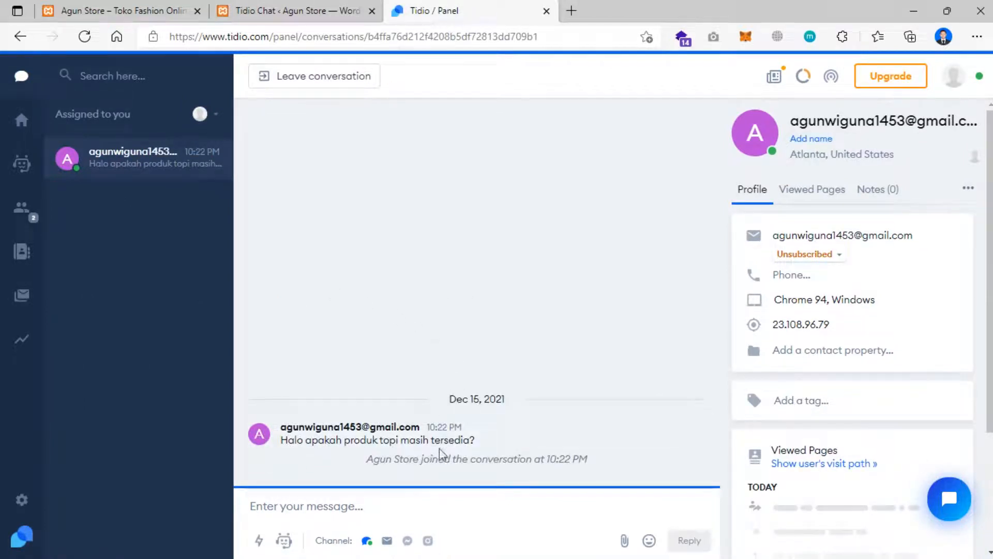
pyautogui.click(391, 506)
pyautogui.write('hai')
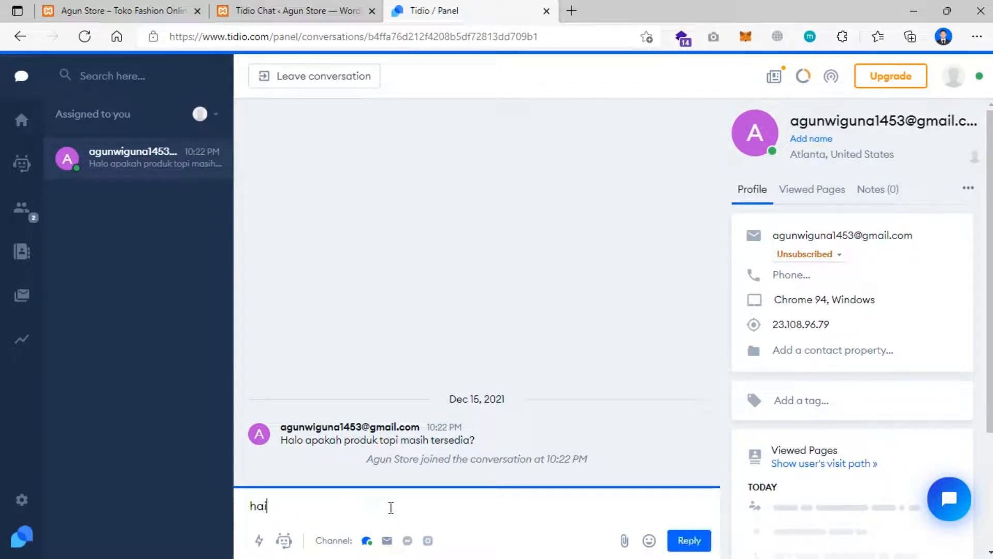
pyautogui.write(' silahkan checkou')
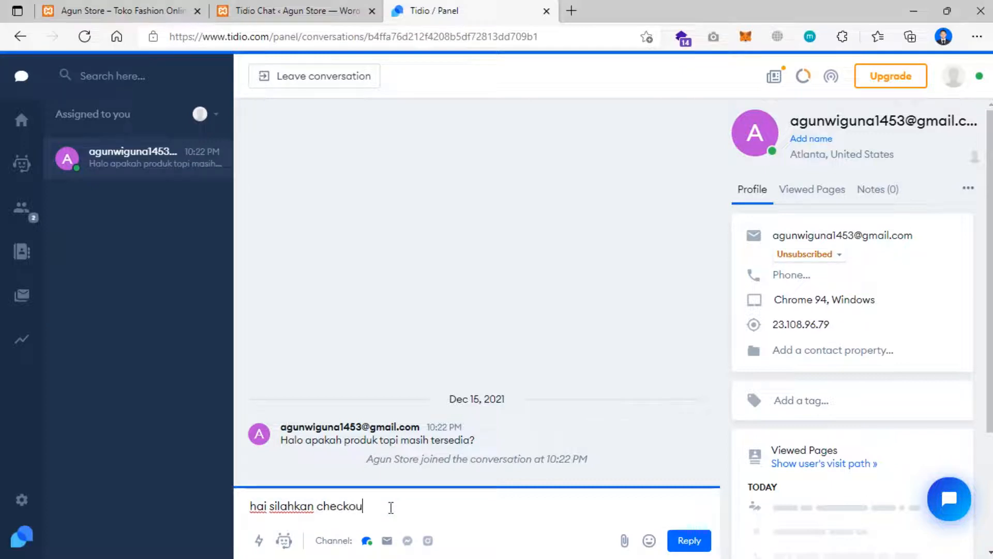
pyautogui.write('t, produk masih tersedia')
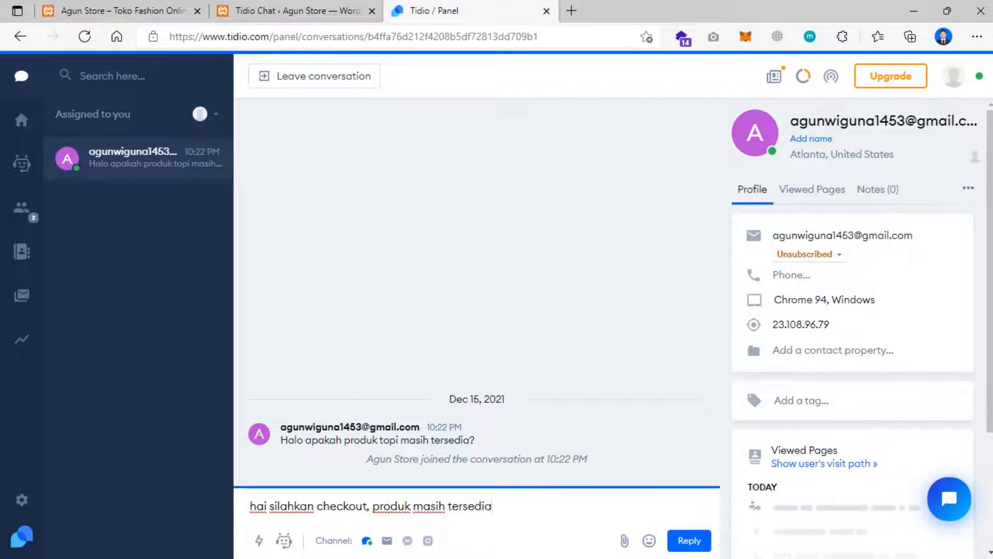
pyautogui.click(694, 541)
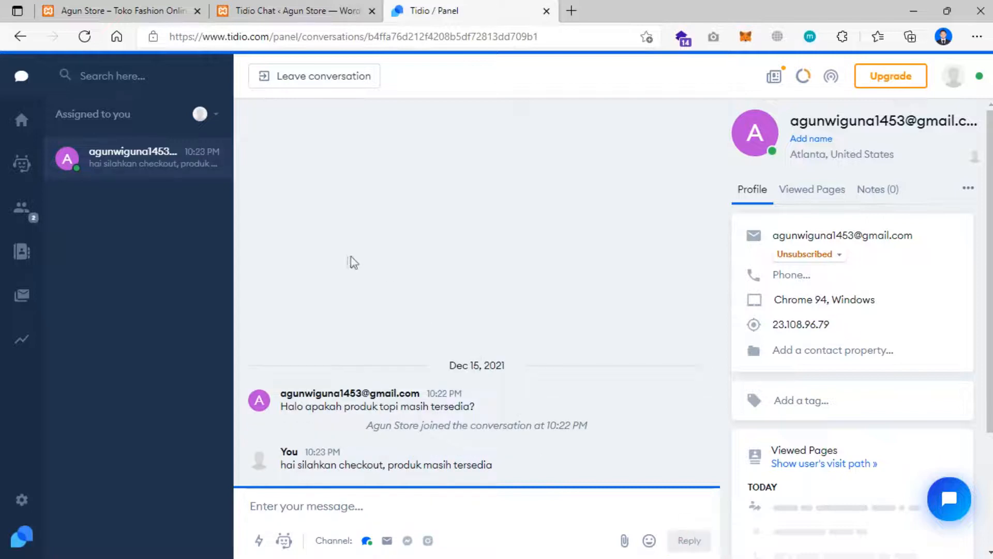
pyautogui.click(121, 9)
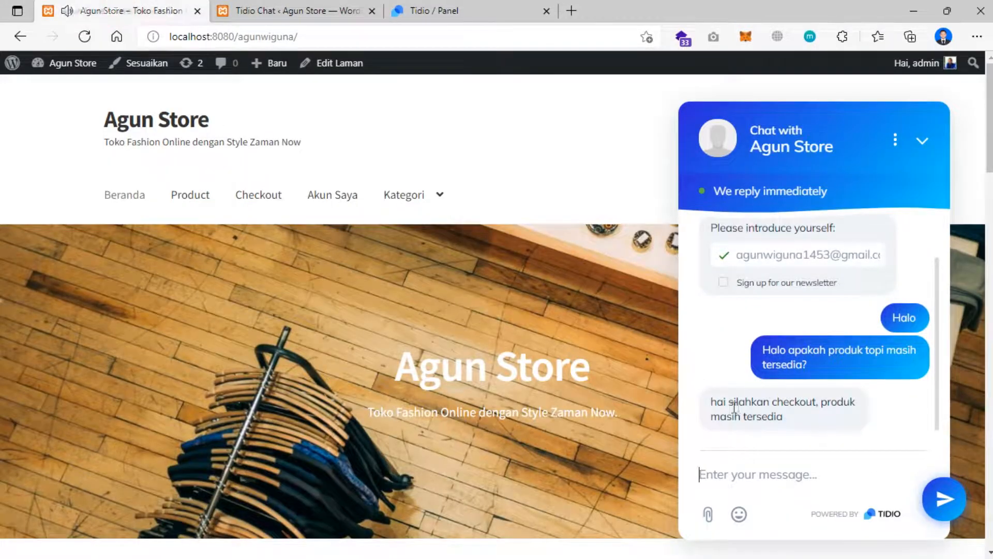
# - Cycle through the browser tabs back to the Agun Store storefront
pyautogui.click(311, 9)
pyautogui.click(420, 10)
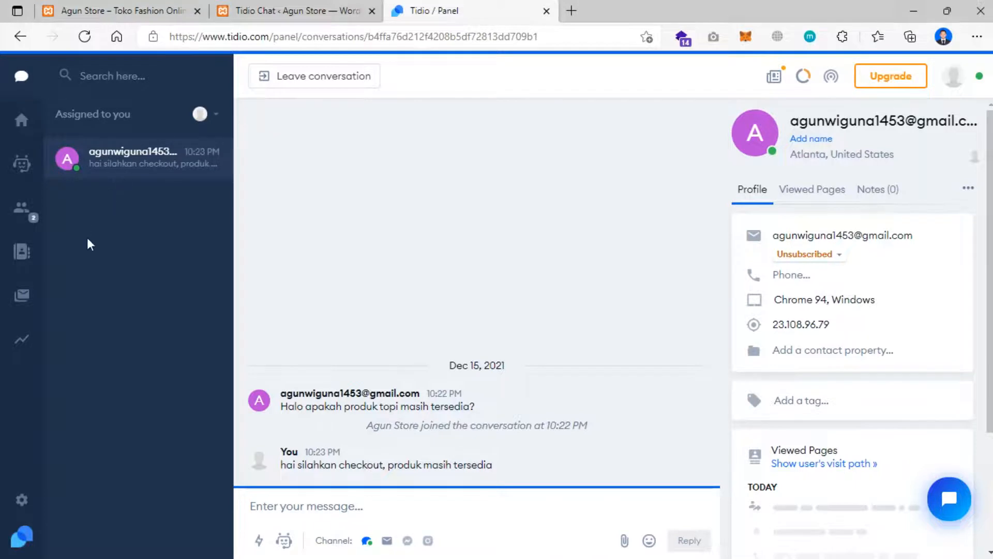
pyautogui.click(119, 11)
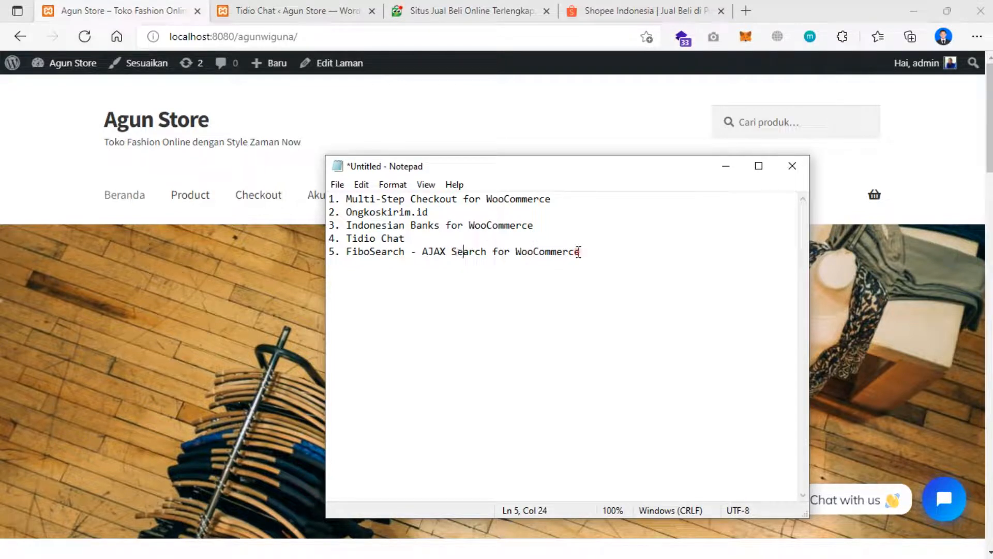
# - Search 'topi' in the storefront's default Cari produk box, landing on the Hoodie Eiger Jaket Unisex page
pyautogui.click(928, 146)
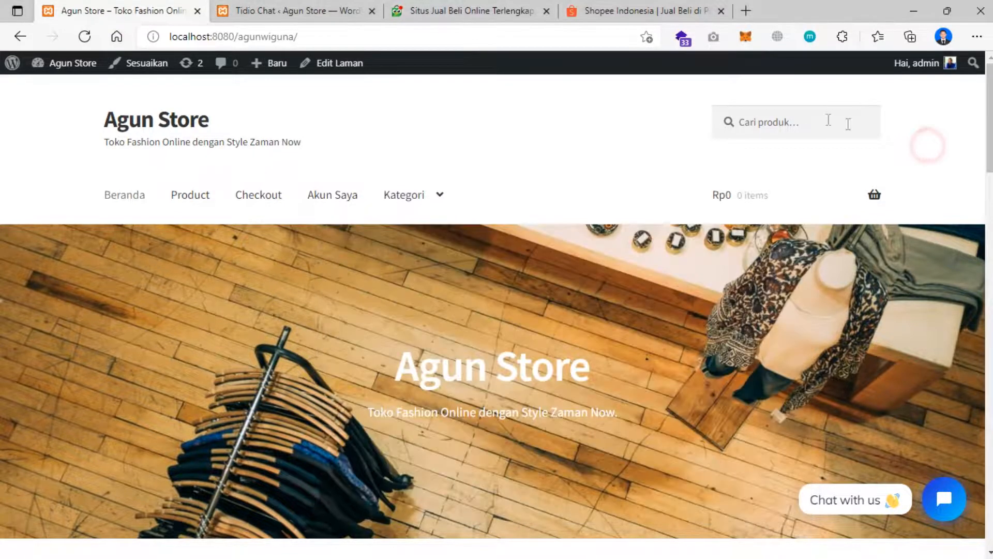
pyautogui.click(777, 119)
pyautogui.scroll(-5, 654, 184)
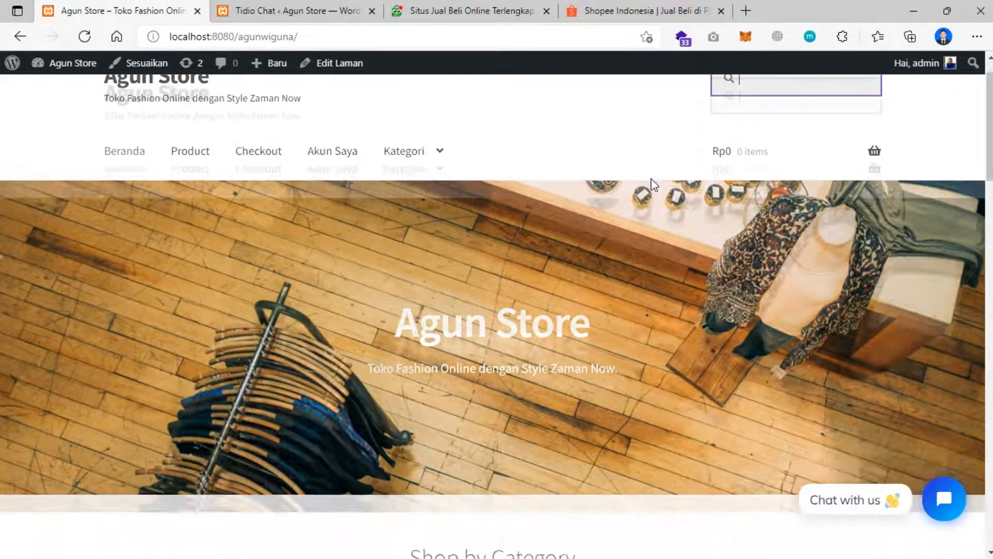
pyautogui.scroll(5, 656, 182)
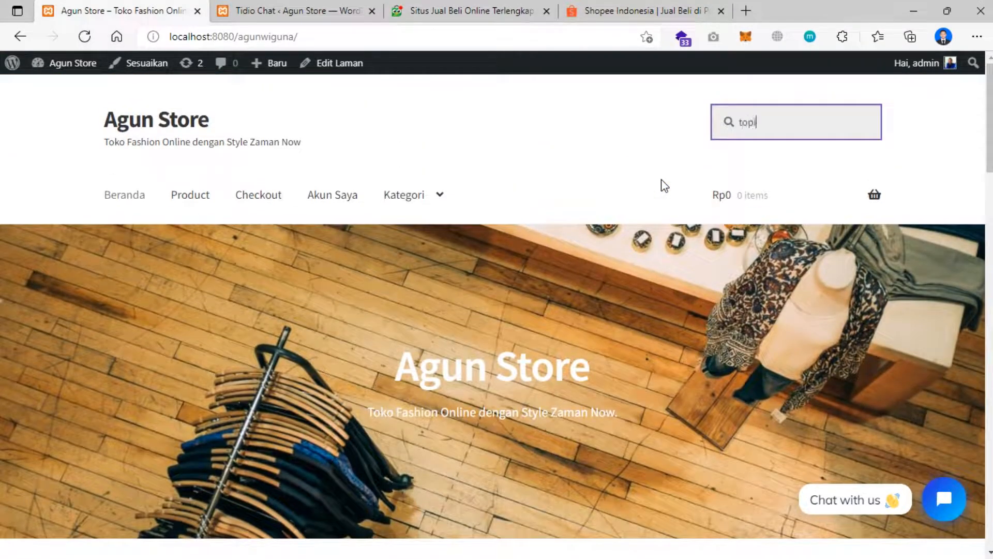
pyautogui.press('Return')
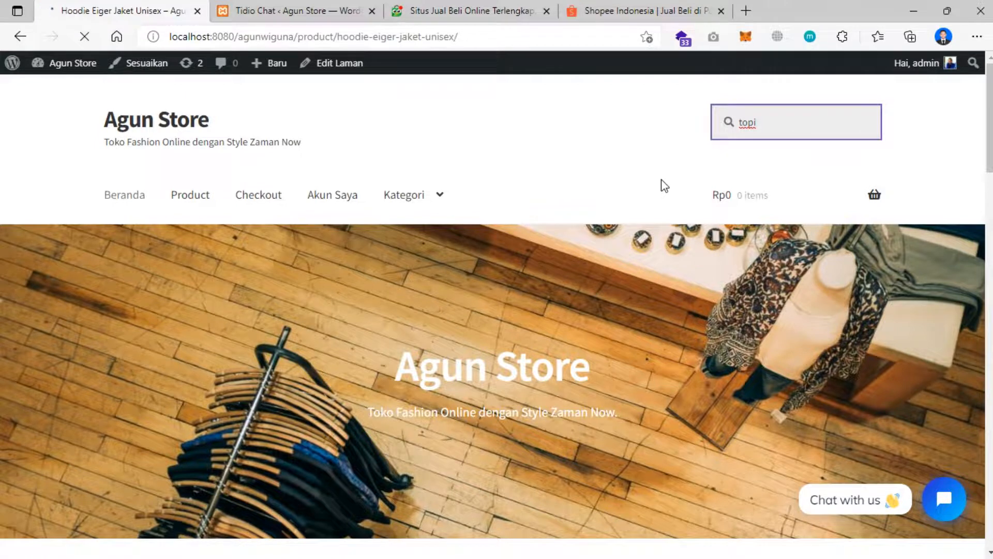
pyautogui.scroll(-8, 241, 289)
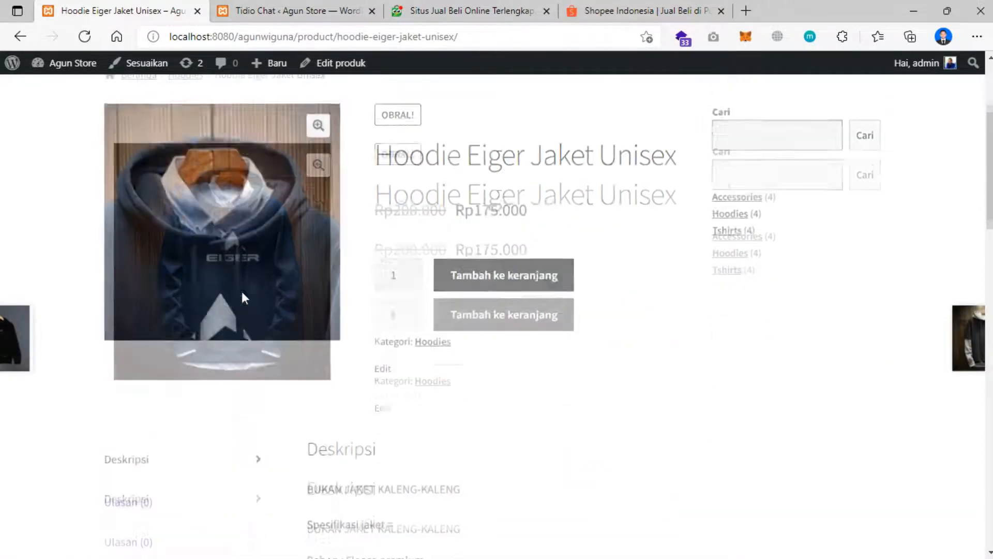
pyautogui.scroll(-6, 500, 344)
pyautogui.scroll(15, 501, 344)
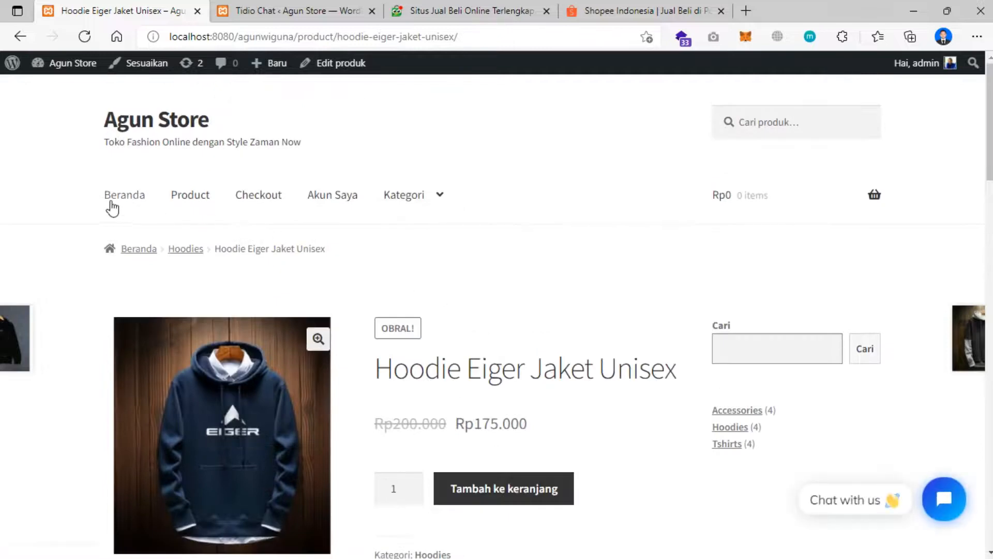
pyautogui.click(618, 16)
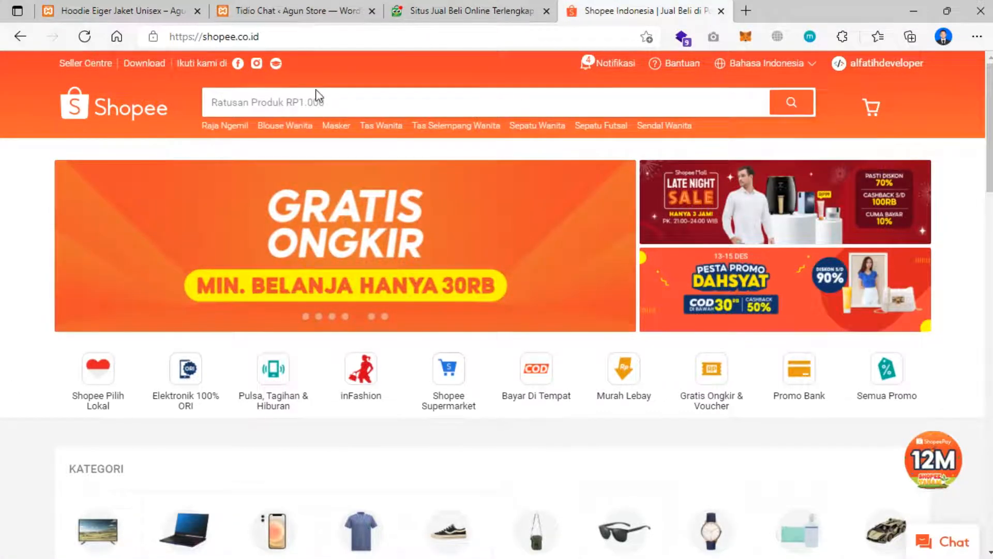
# - Type 'jaket' into Shopee's search to see live suggestions such as 'jaket pria'
pyautogui.click(280, 105)
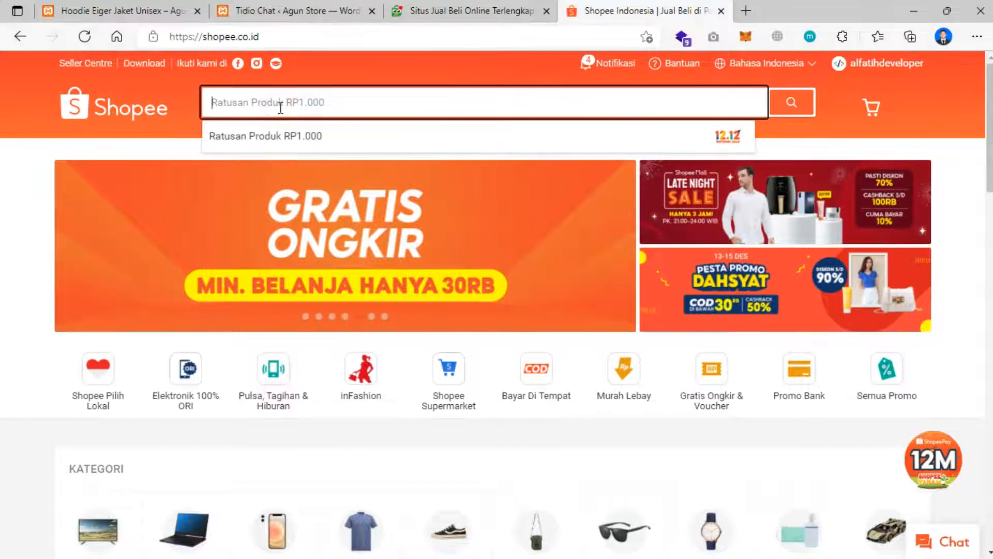
pyautogui.write('jaket')
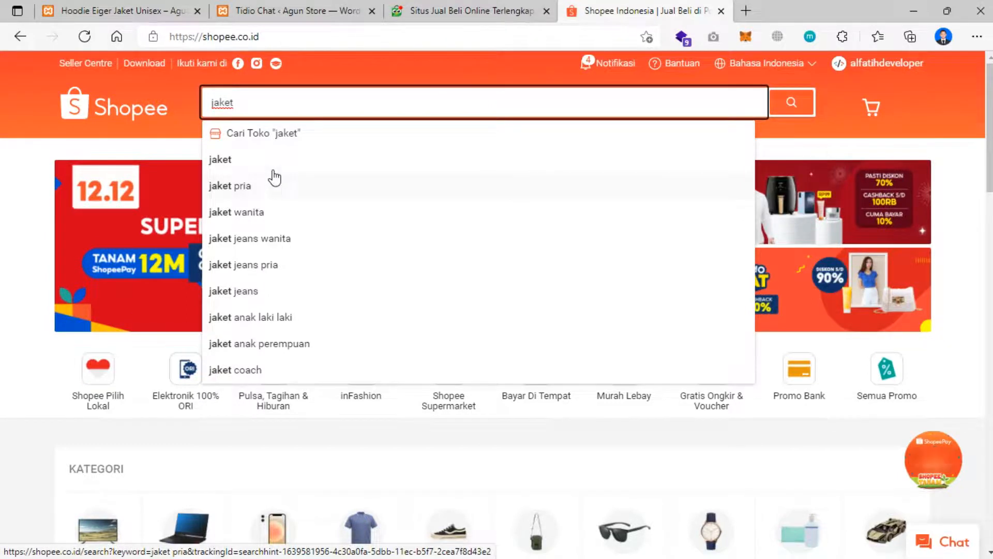
pyautogui.click(253, 7)
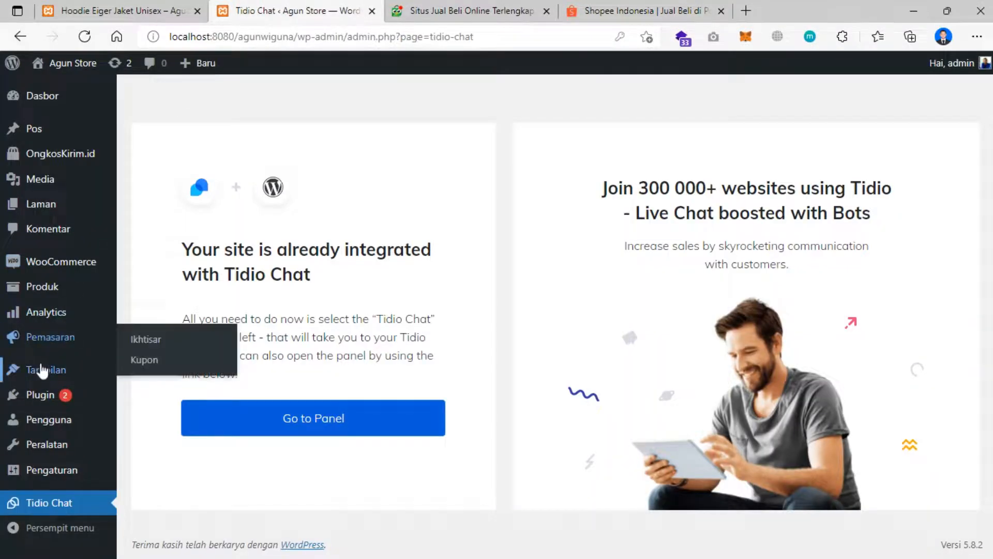
# - Search FiboSearch under Plugin > Tambah Baru, then install and activate it
pyautogui.moveTo(39, 397)
pyautogui.click(159, 420)
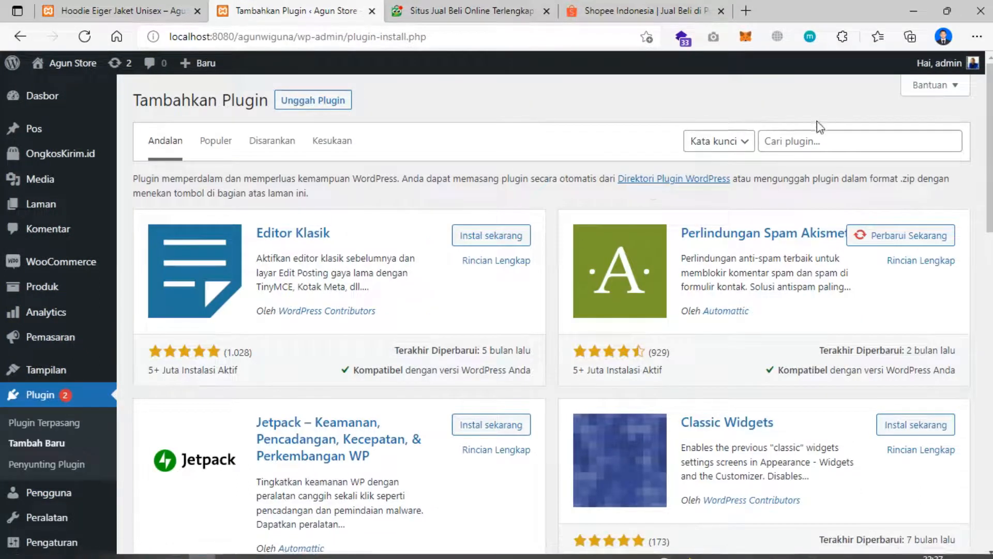
pyautogui.click(788, 136)
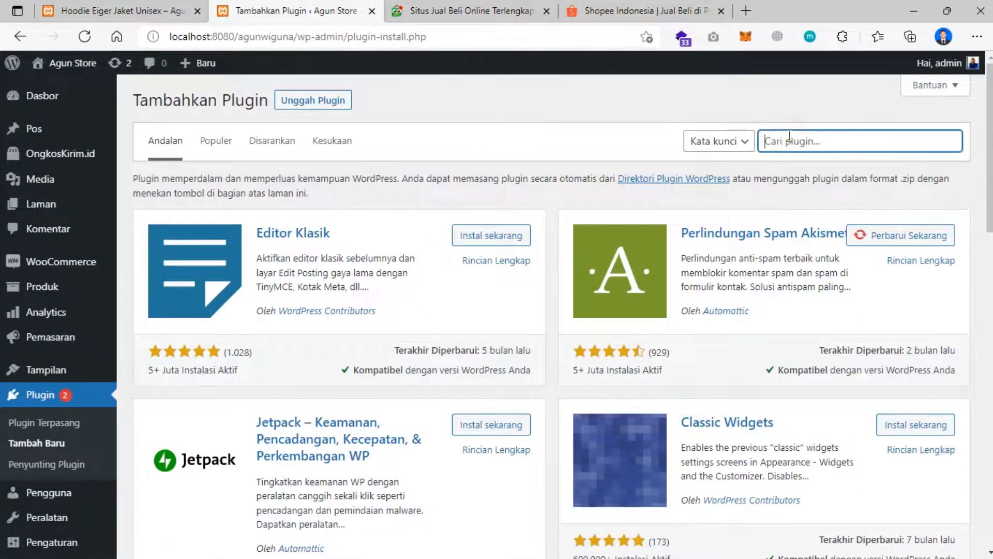
pyautogui.write('P')
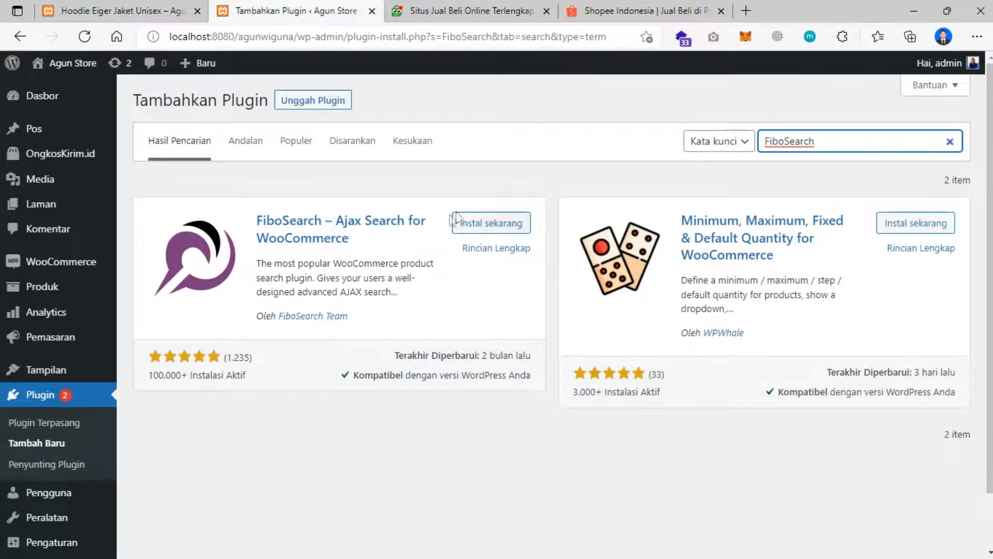
pyautogui.click(503, 226)
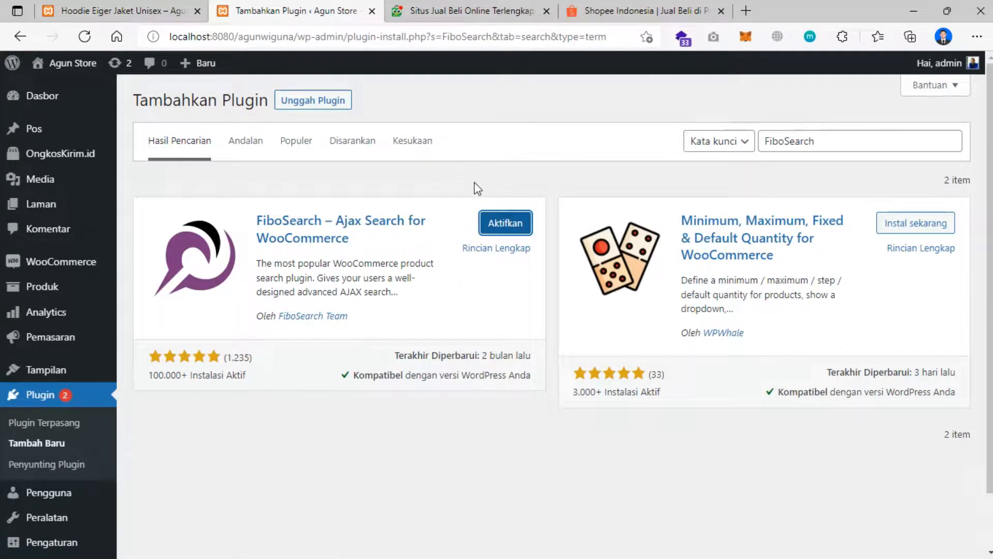
pyautogui.click(507, 228)
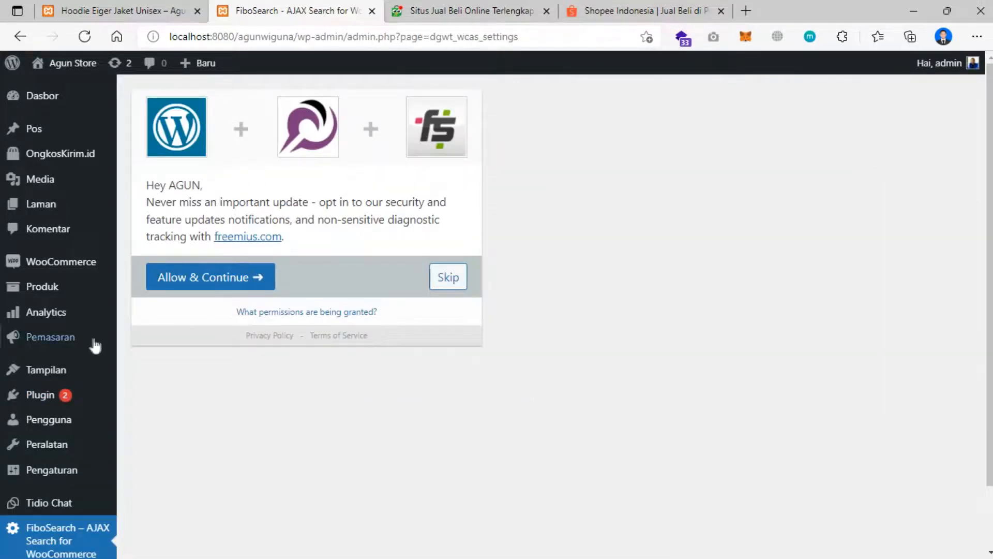
# - Accept the FiboSearch opt-in, enable replacing all Storefront search bars, and save the settings
pyautogui.click(215, 278)
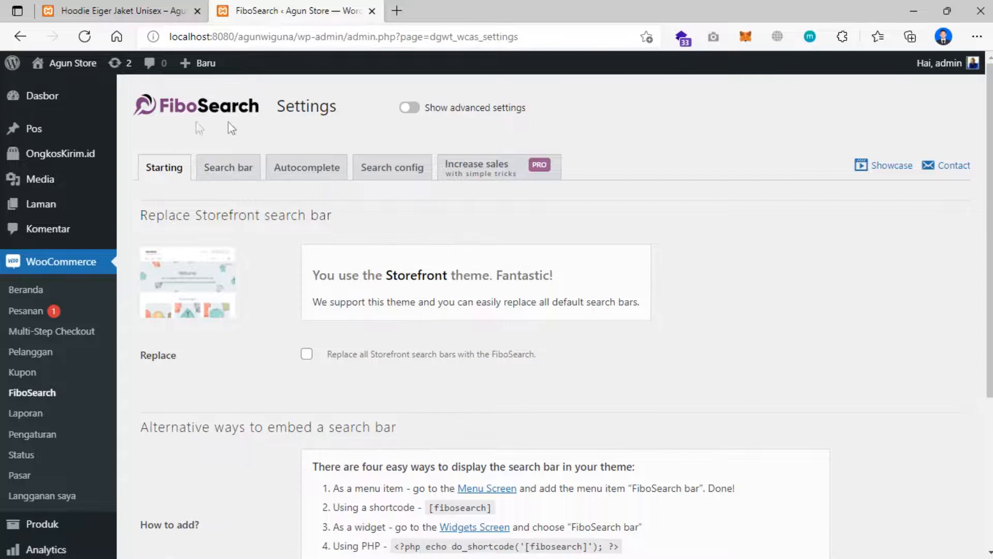
pyautogui.scroll(-4, 15, 238)
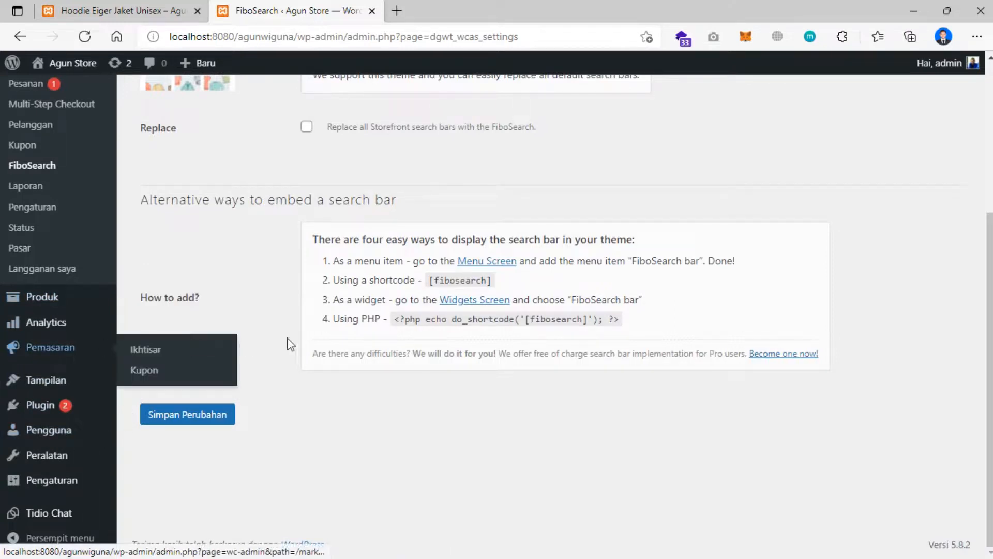
pyautogui.scroll(4, 291, 344)
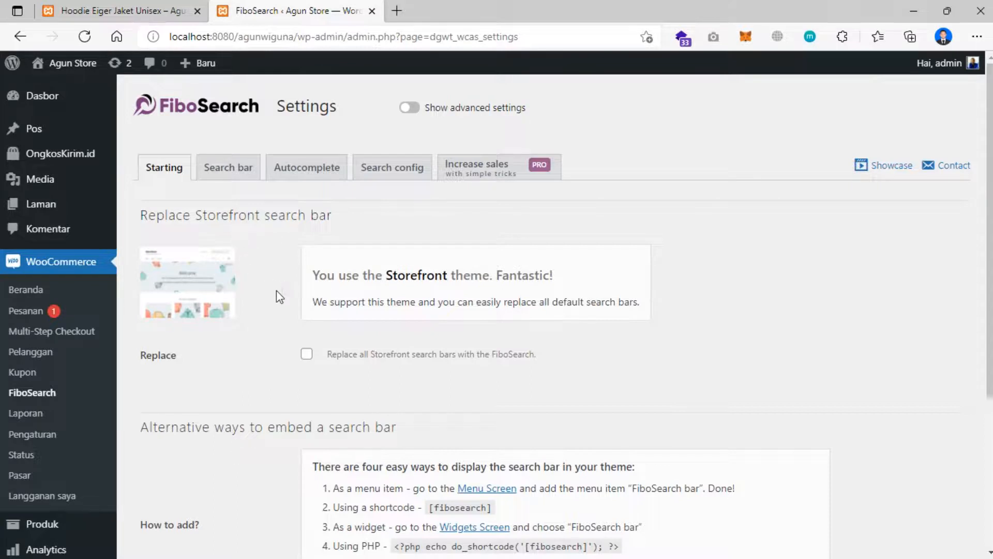
pyautogui.scroll(-1, 251, 352)
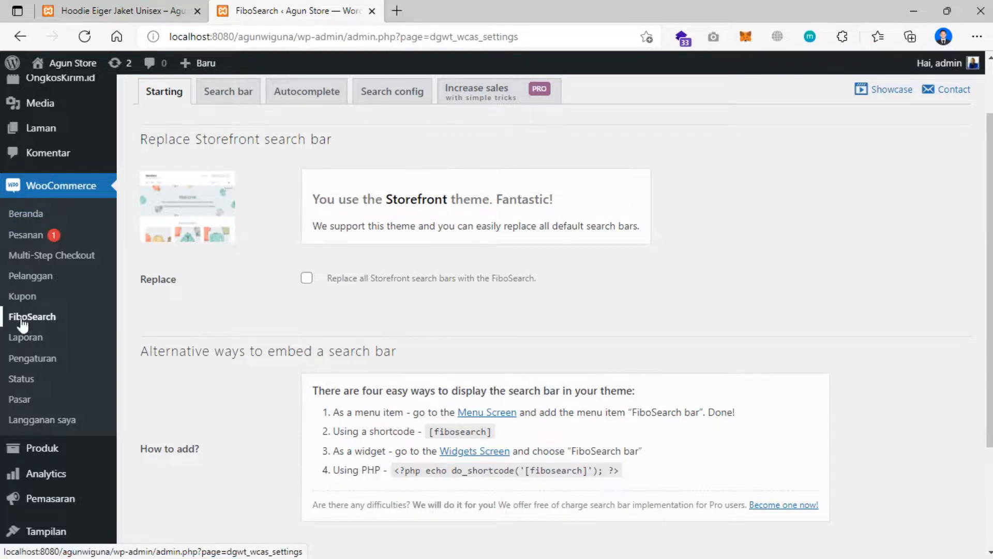
pyautogui.scroll(2, 285, 277)
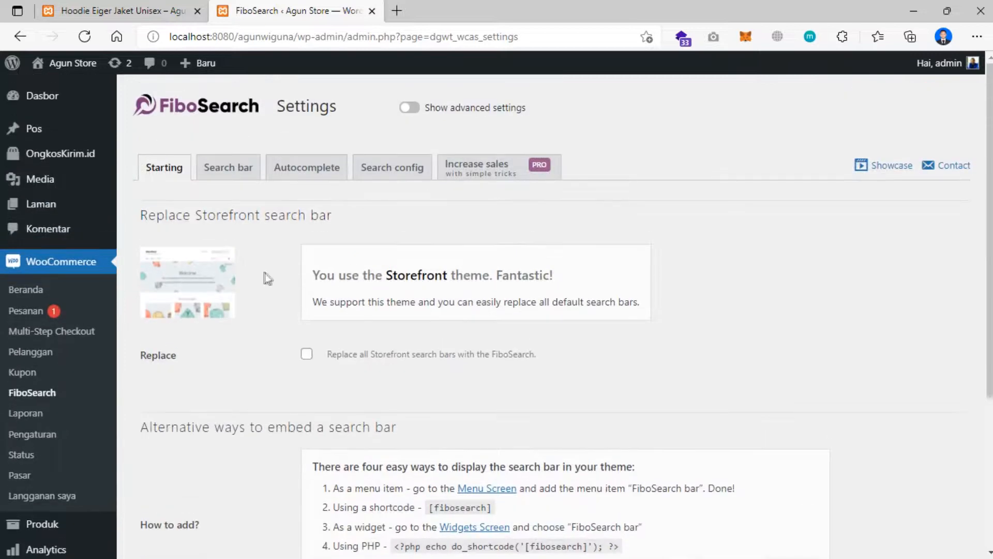
pyautogui.scroll(-3, 264, 277)
pyautogui.click(306, 202)
pyautogui.scroll(-2, 314, 254)
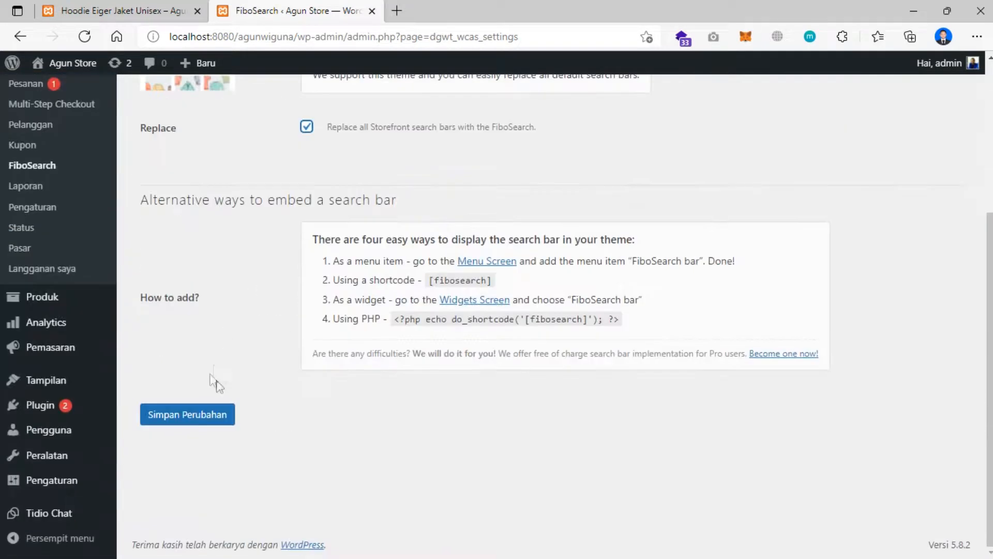
pyautogui.click(205, 423)
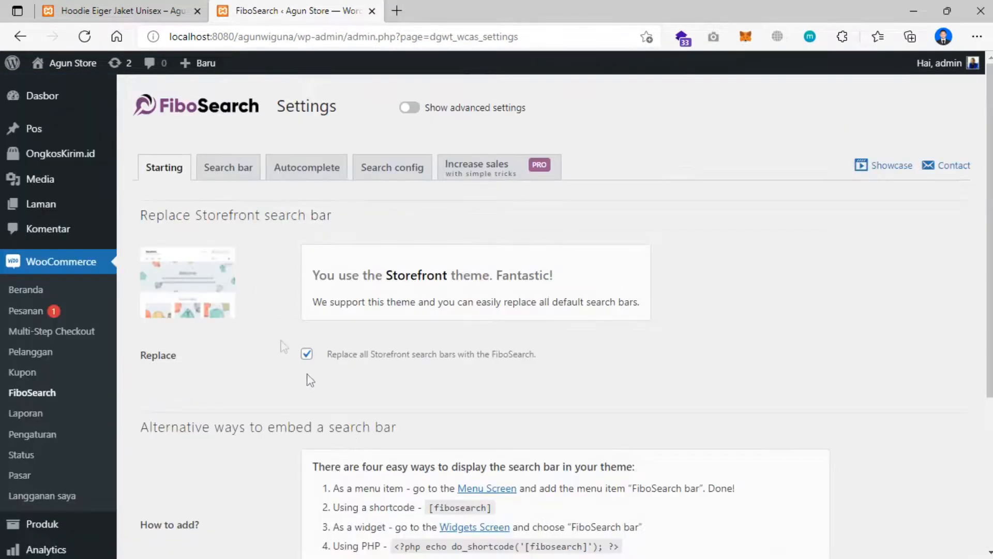
# - Review the search bar, autocomplete and search scope tabs, then open the store home page via Beranda
pyautogui.click(230, 172)
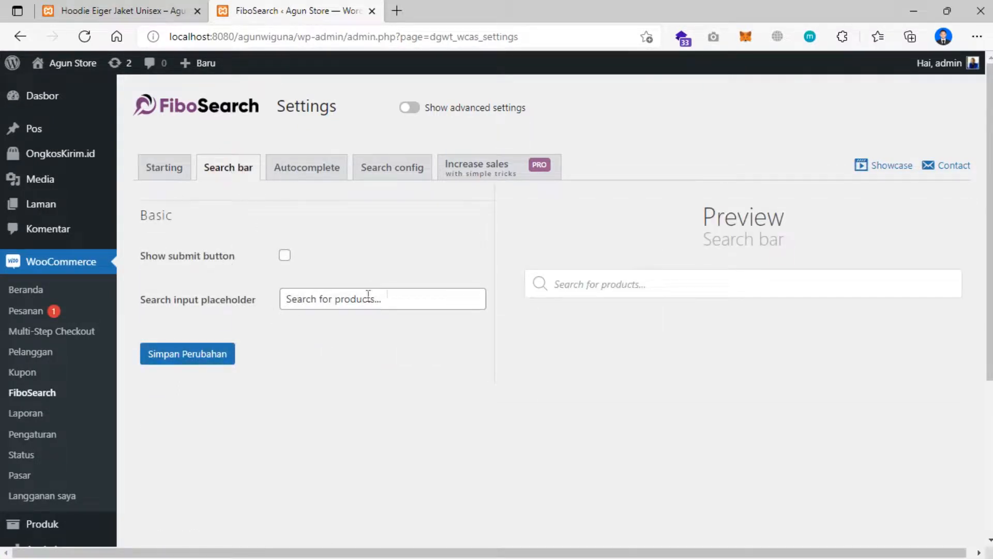
pyautogui.click(304, 174)
pyautogui.scroll(-4, 381, 268)
pyautogui.scroll(3, 389, 269)
pyautogui.scroll(2, 386, 263)
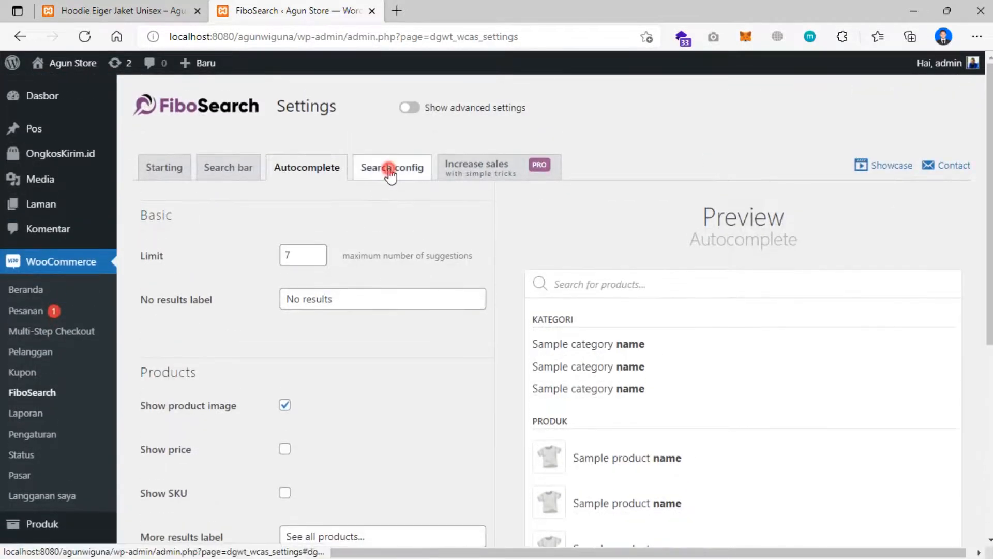
pyautogui.click(391, 170)
pyautogui.click(311, 173)
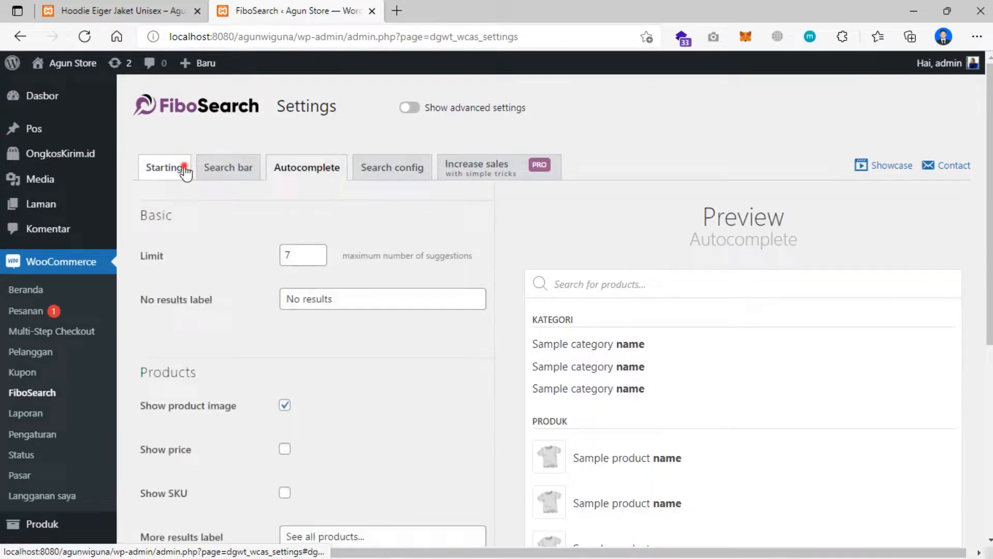
pyautogui.click(185, 172)
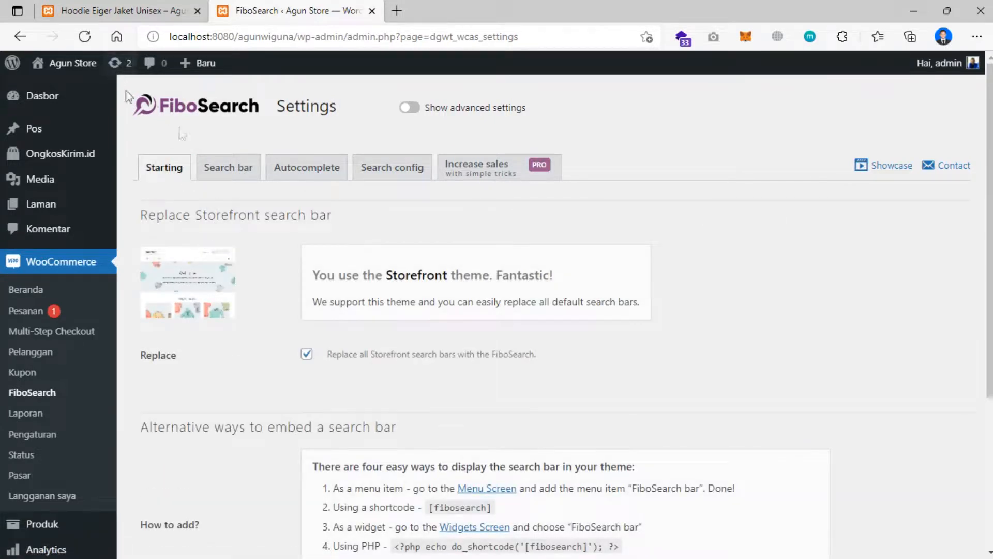
pyautogui.click(128, 16)
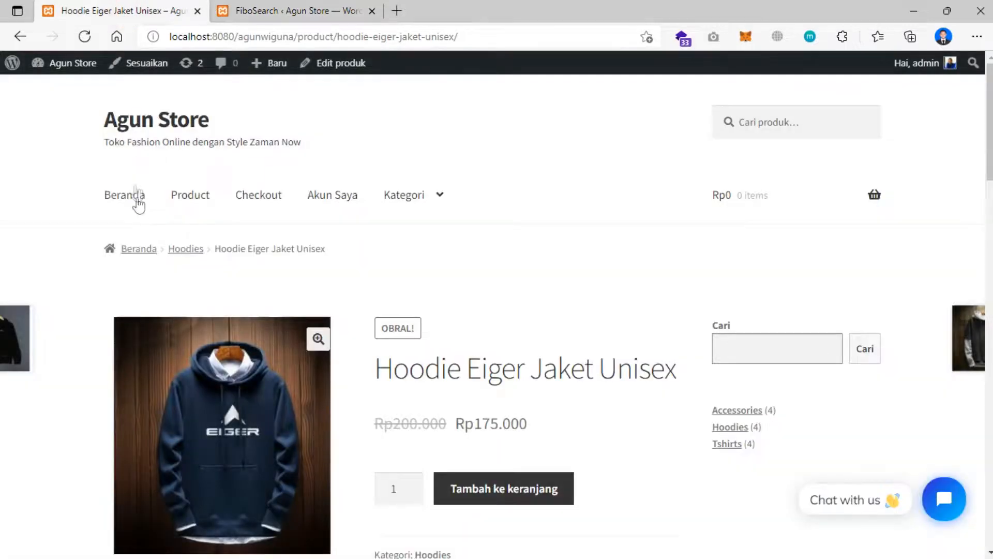
pyautogui.click(128, 196)
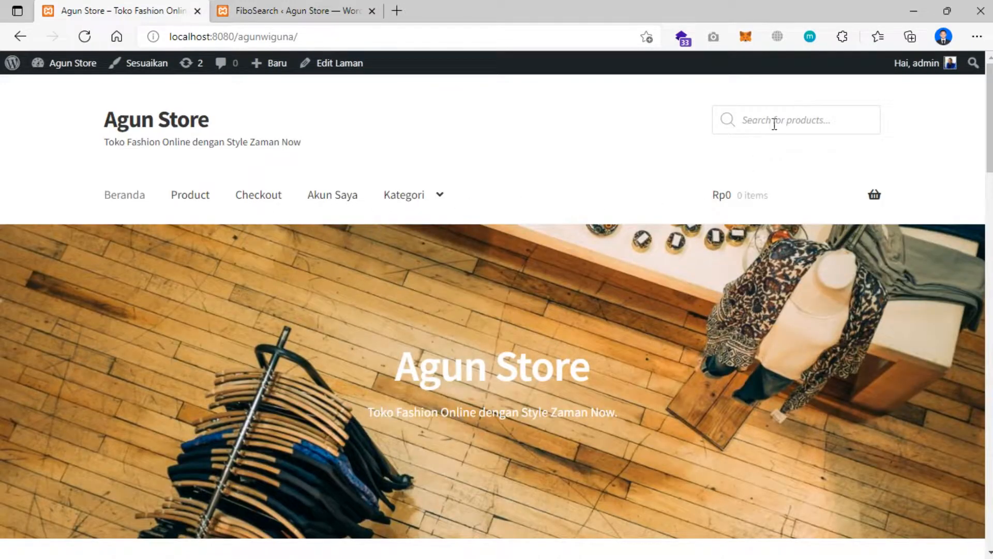
# - Search for 'hoodie', open the Sweater Hoodie HipHop suggestion, then return to the home page
pyautogui.click(794, 121)
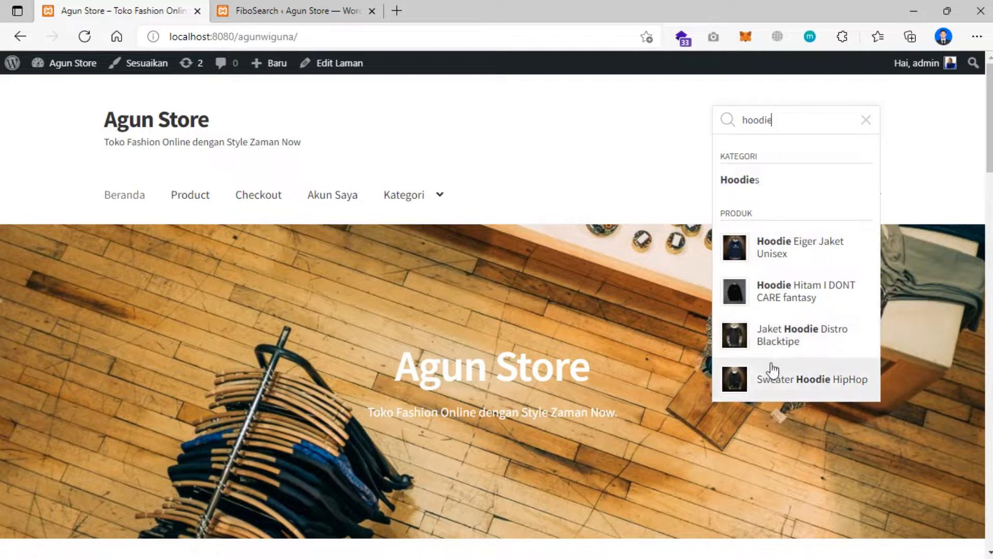
pyautogui.click(799, 379)
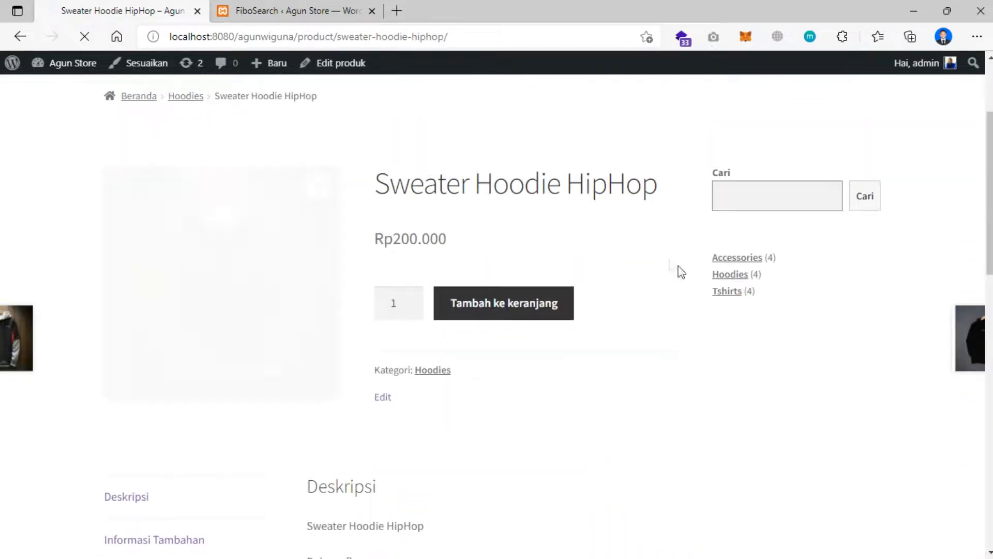
pyautogui.scroll(-6, 580, 207)
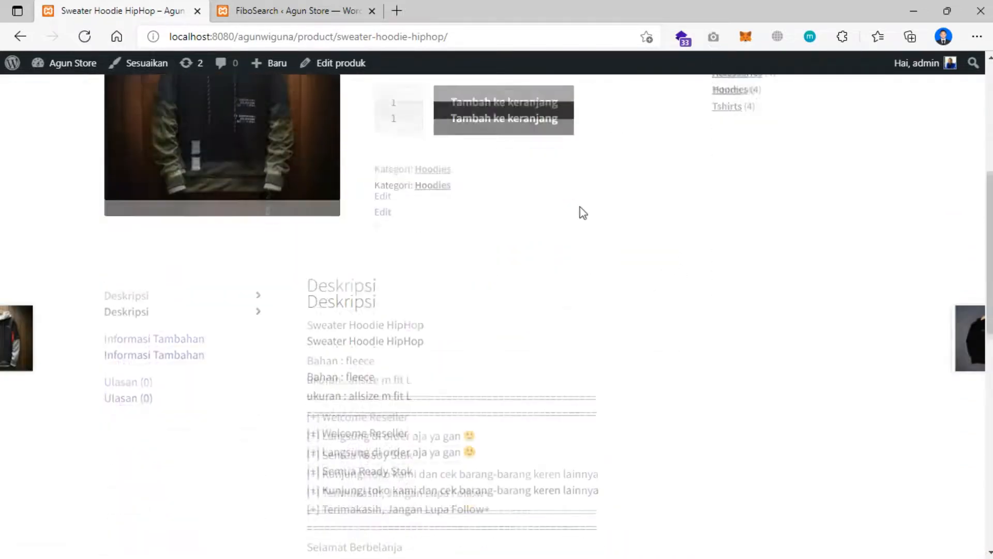
pyautogui.scroll(8, 581, 207)
pyautogui.click(125, 203)
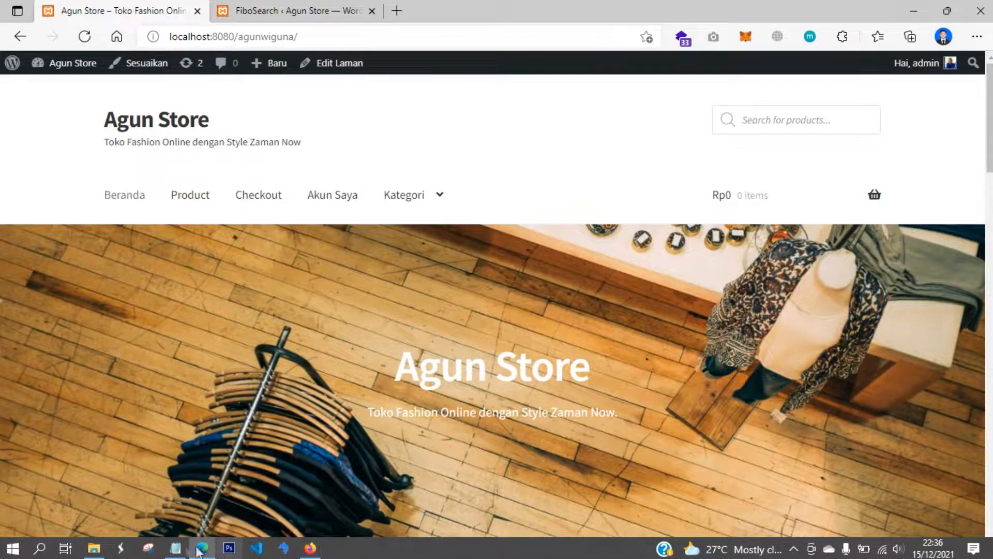
# - Select the plugin list in the Notepad notes, then bring the storefront back to the front
pyautogui.click(176, 548)
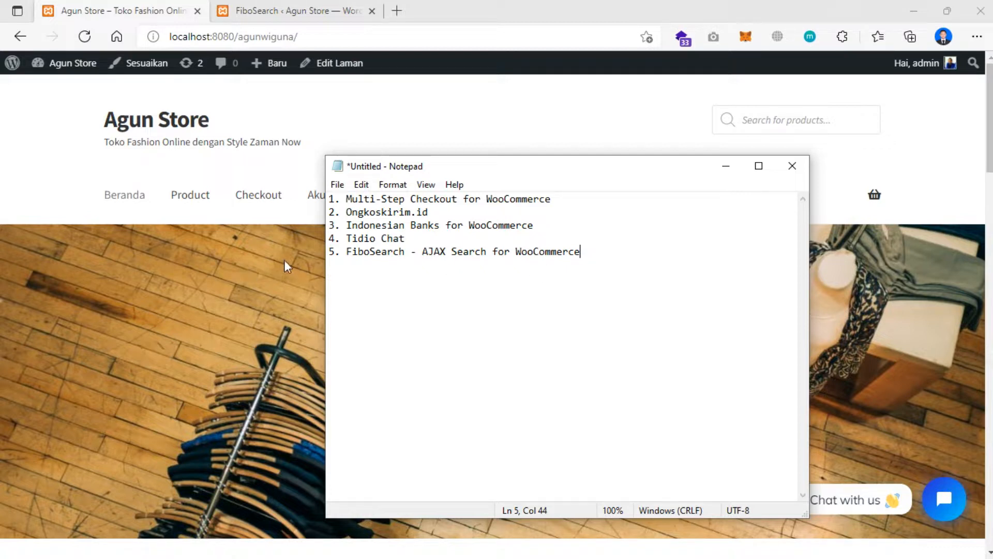
pyautogui.scroll(-2, 256, 261)
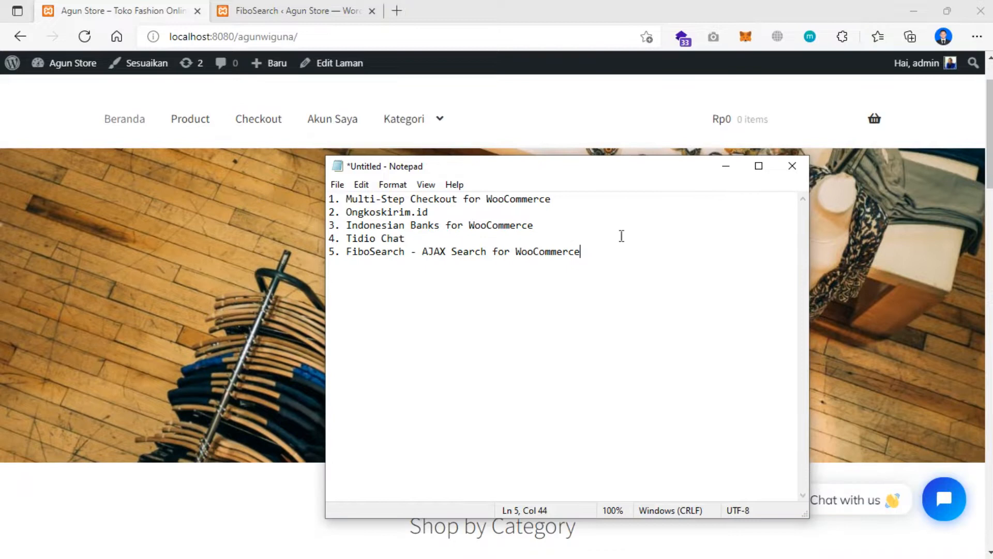
pyautogui.moveTo(602, 250); pyautogui.dragTo(329, 198)
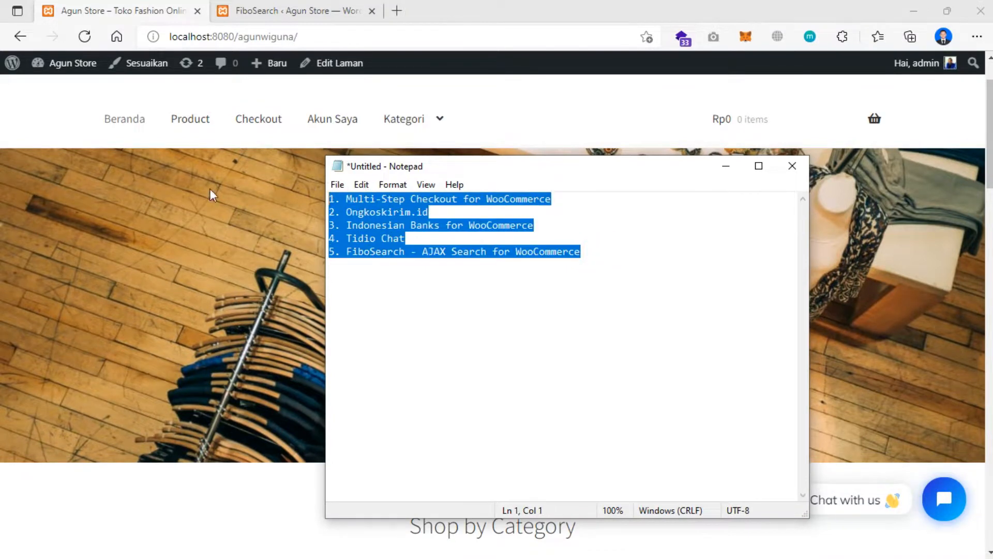
pyautogui.click(188, 210)
pyautogui.scroll(-5, 188, 212)
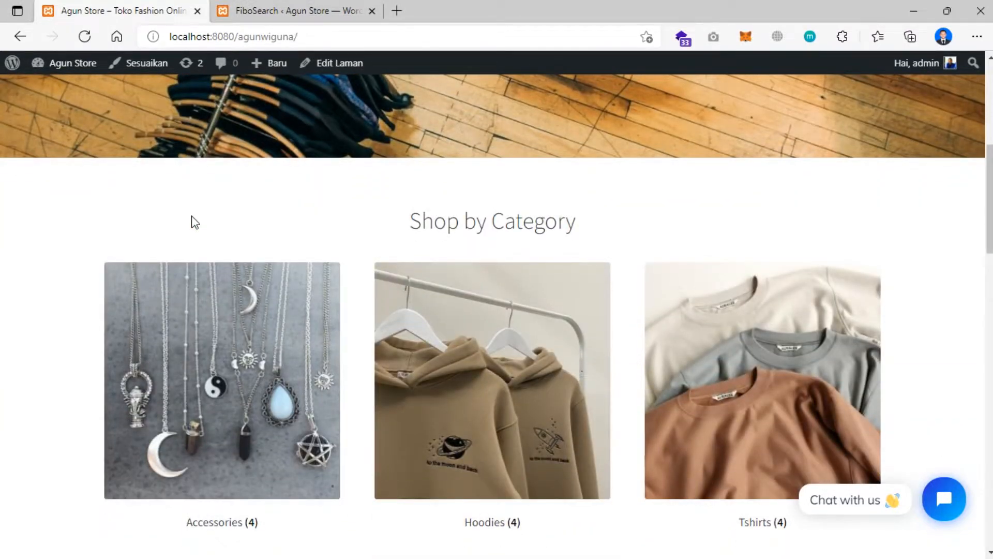
pyautogui.scroll(5, 195, 217)
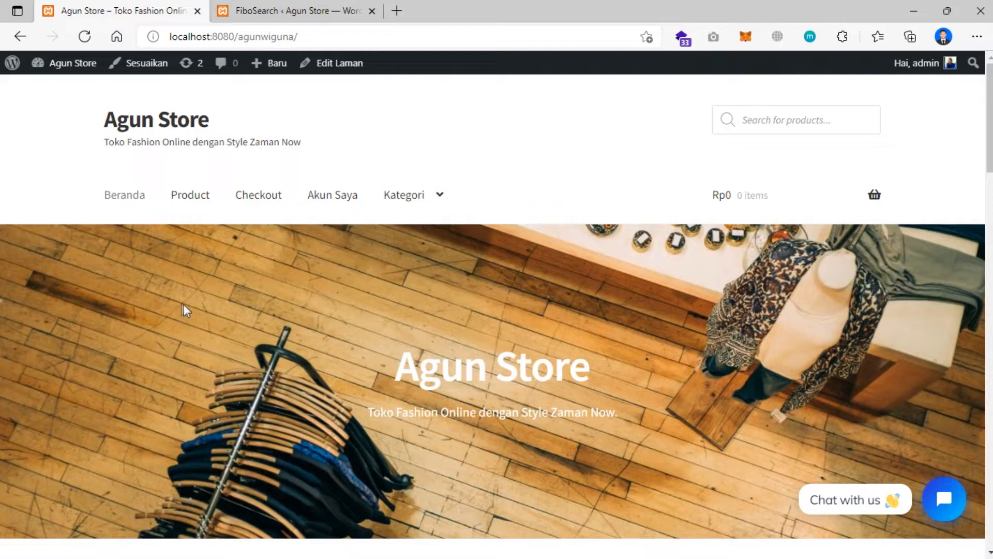
pyautogui.scroll(-4, 130, 259)
pyautogui.scroll(-5, 160, 258)
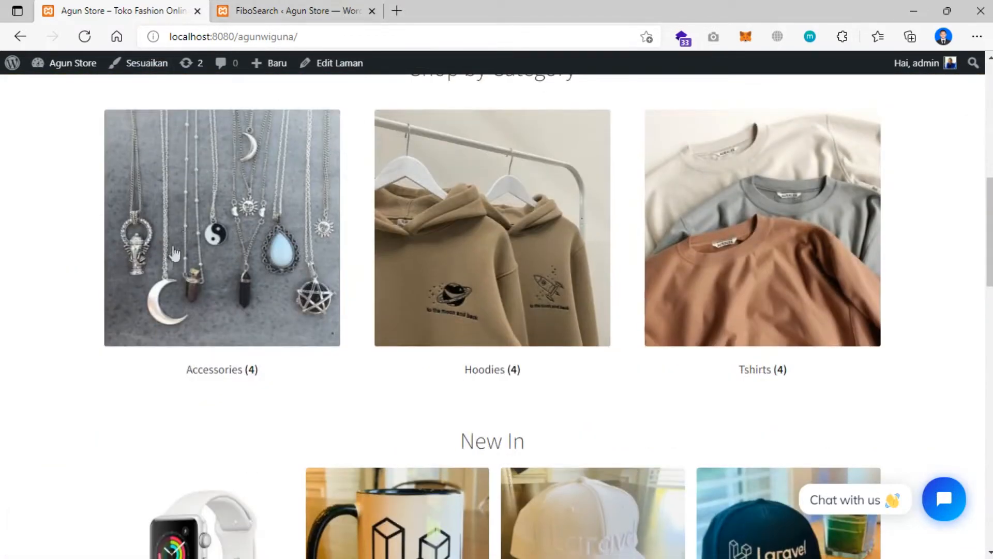
pyautogui.scroll(-5, 163, 276)
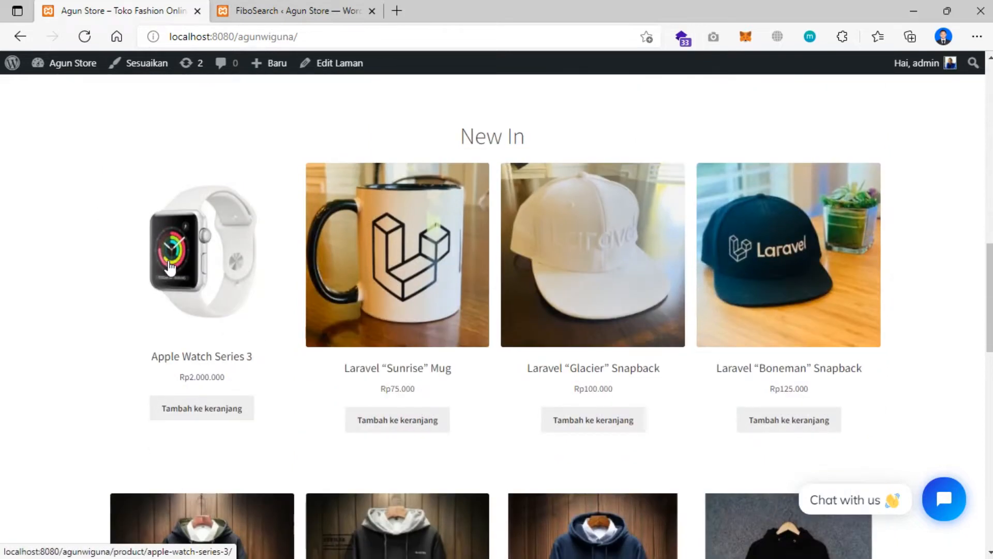
pyautogui.scroll(5, 193, 282)
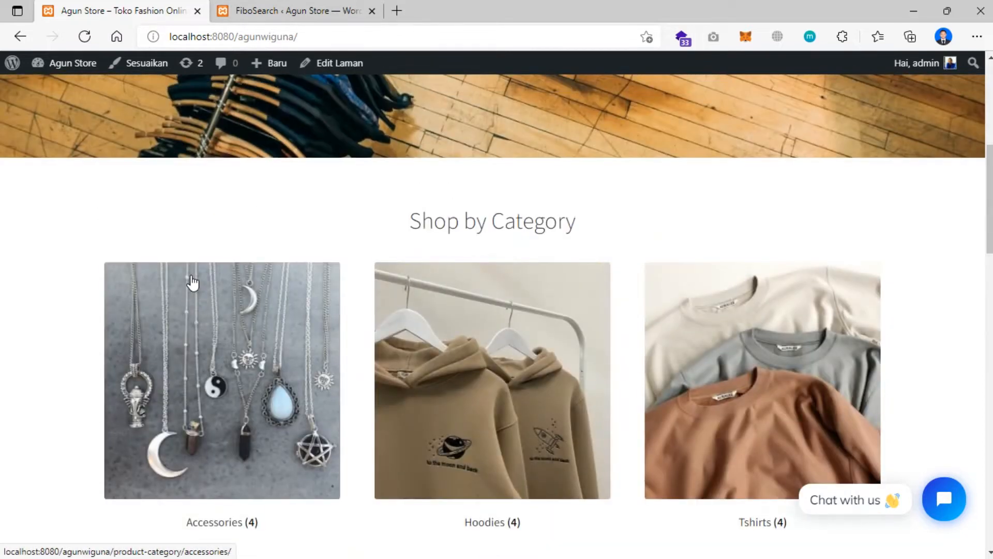
pyautogui.scroll(5, 268, 259)
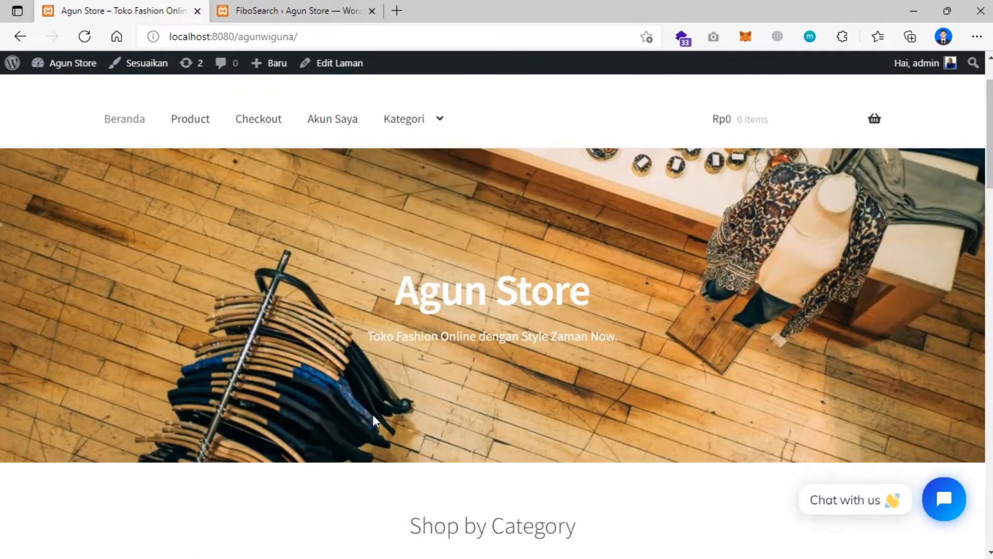
pyautogui.scroll(2, 296, 289)
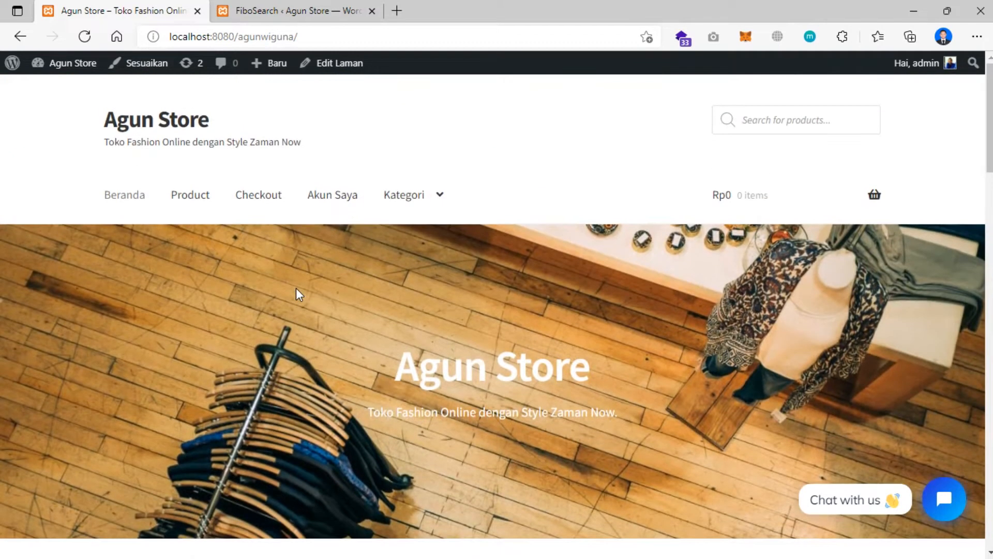